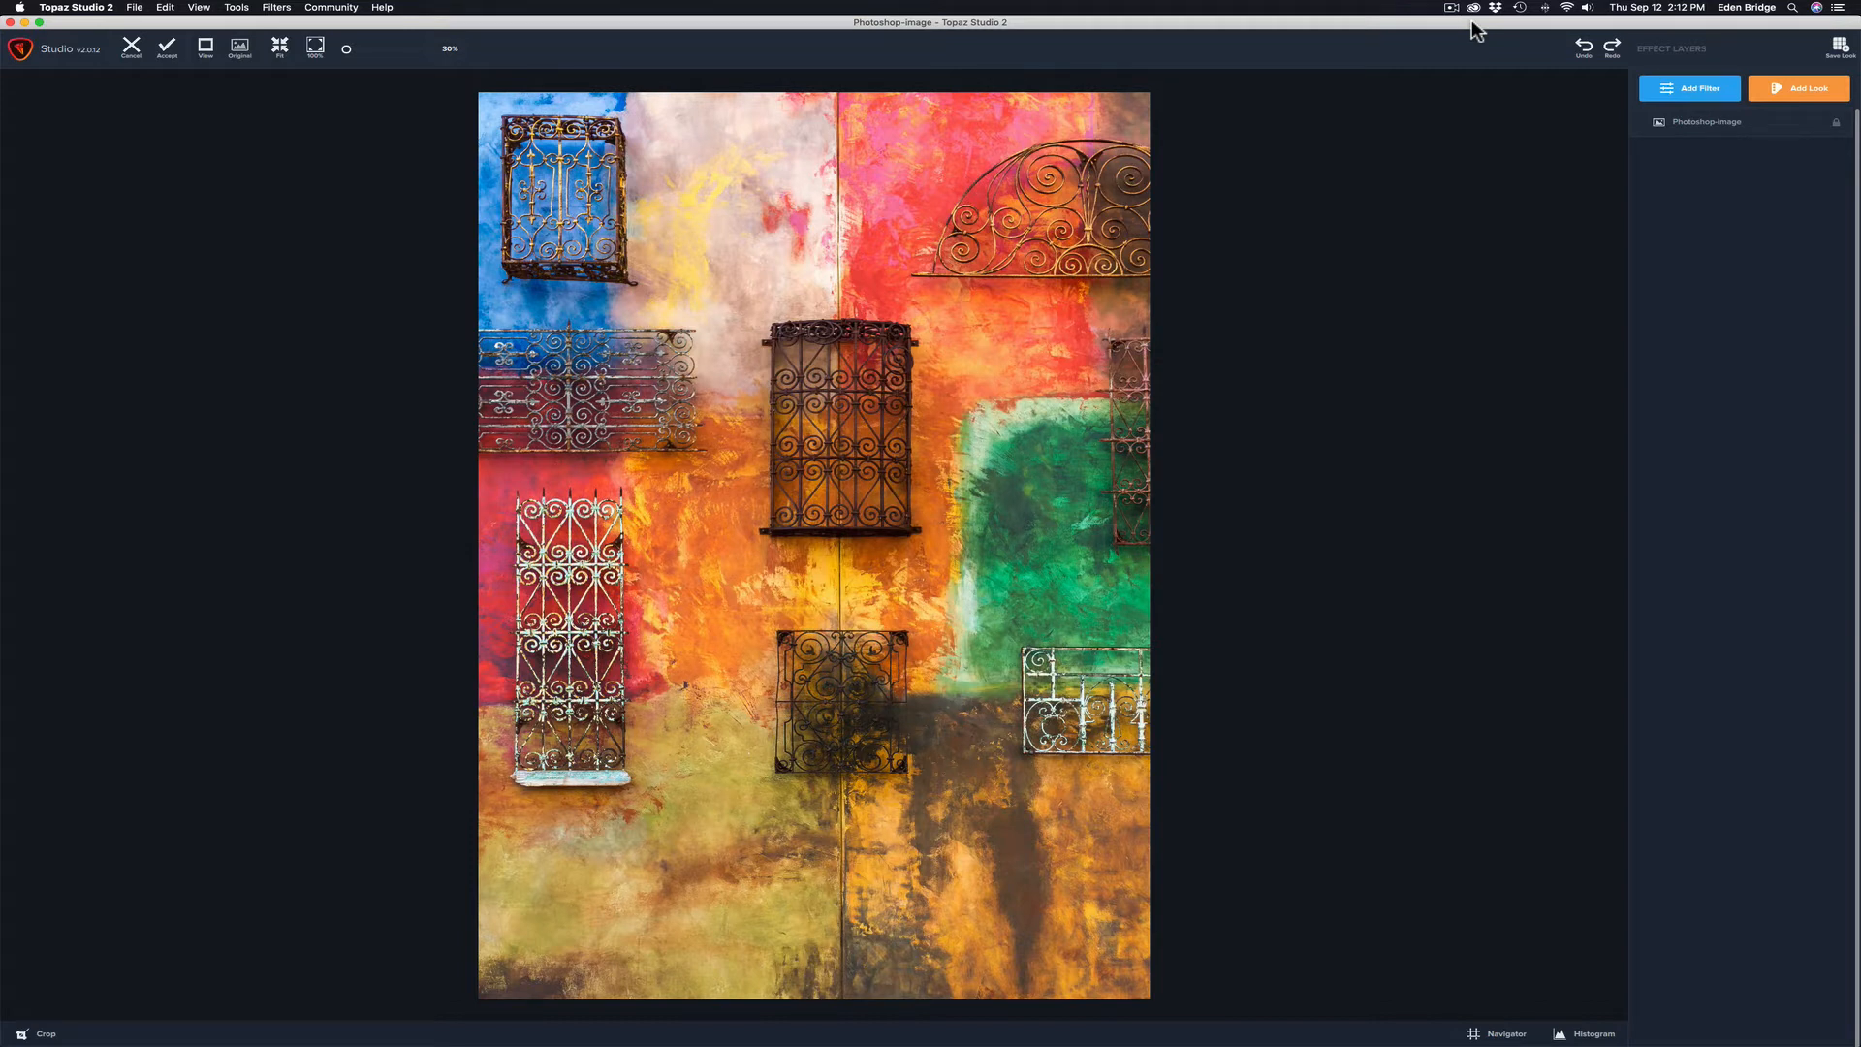
- Add a Channel Mixer filter to the image
{"action": "left_click", "coordinate": [1706, 95]}
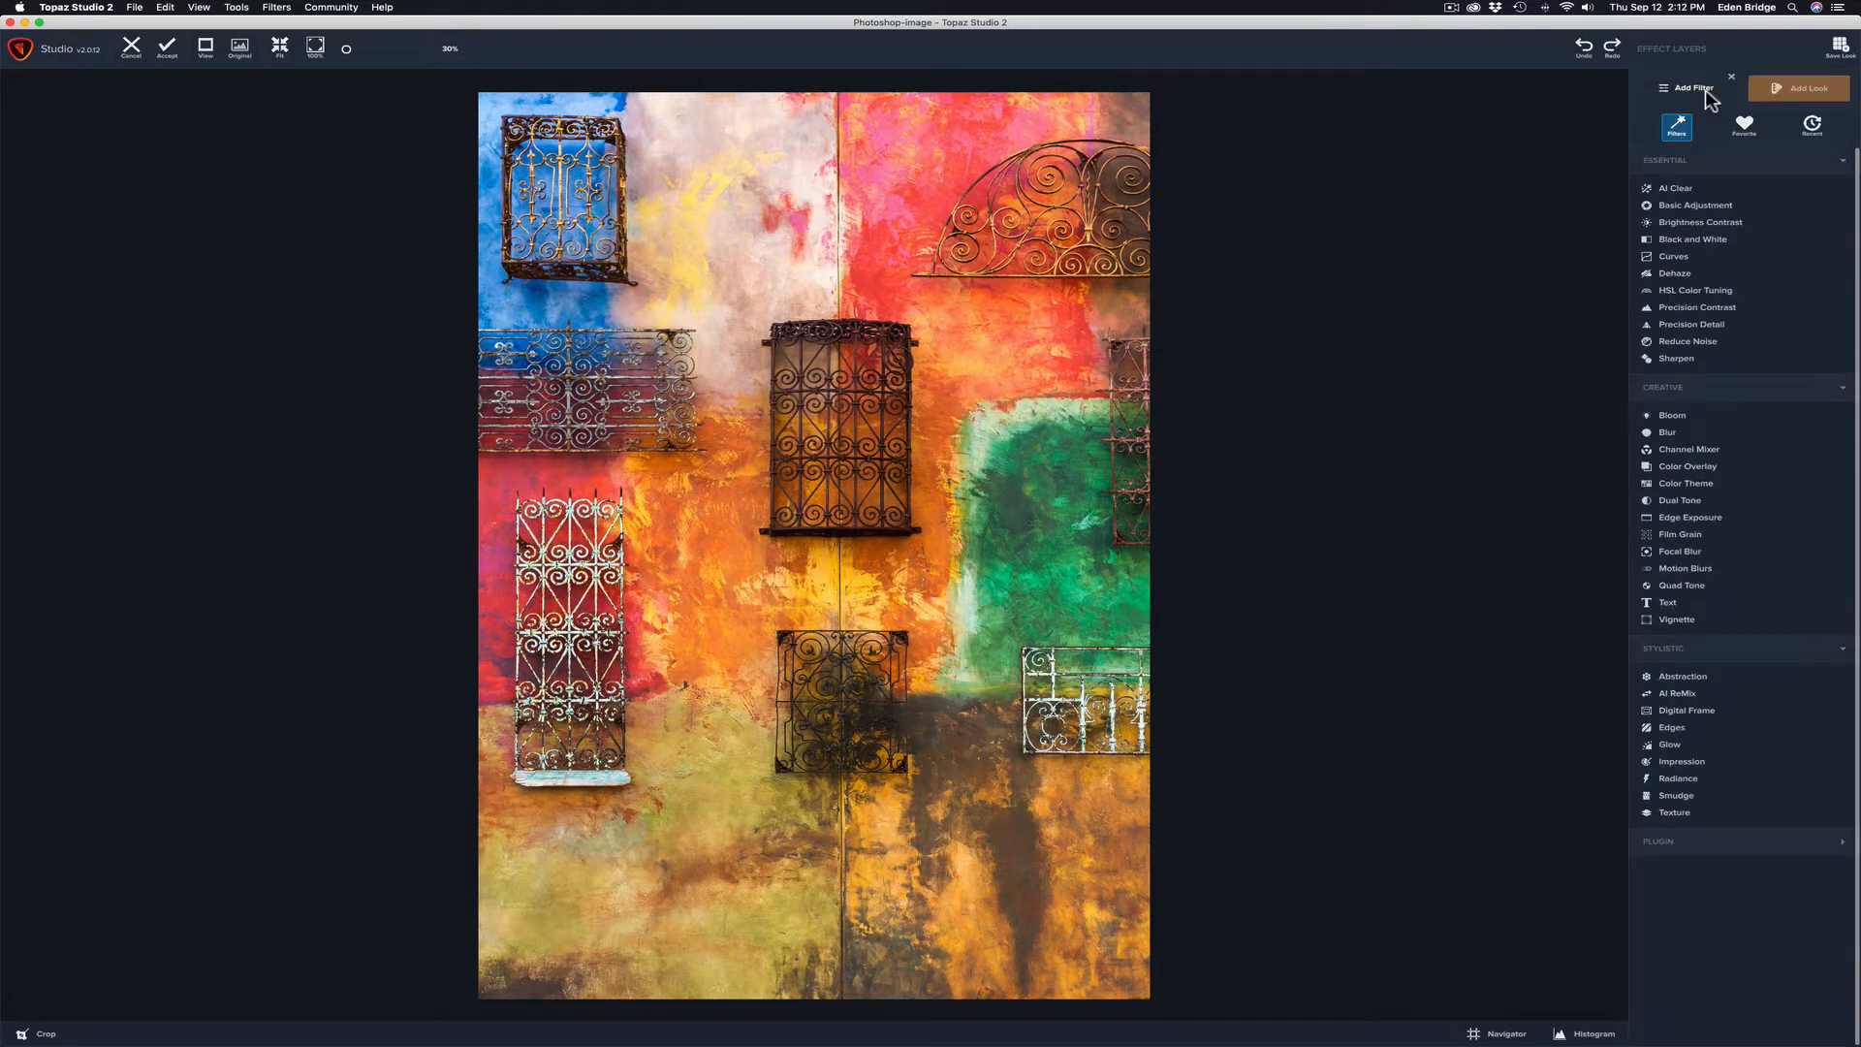
{"action": "left_click", "coordinate": [1708, 453]}
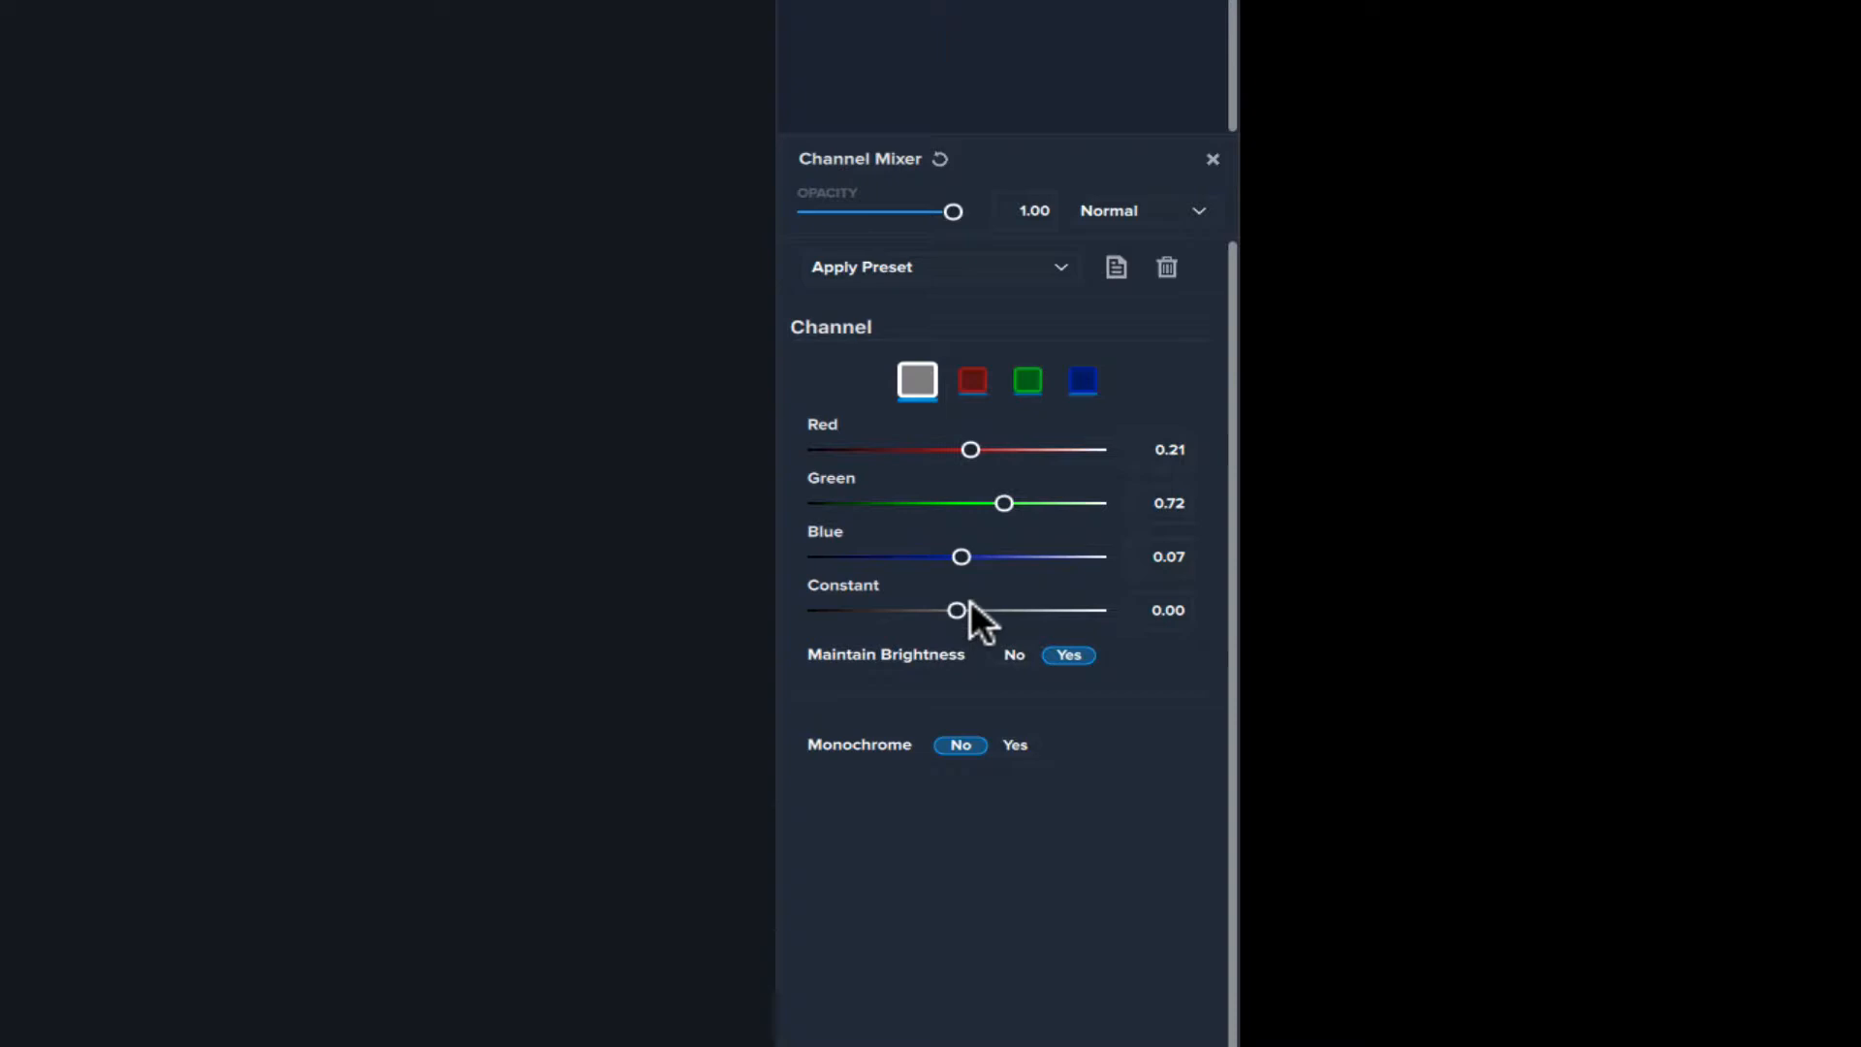
- Try the gray channel's Constant at about 0.28 and 0.46, and reset the Channel Mixer
{"action": "left_click_drag", "start_coordinate": [958, 609], "coordinate": [976, 607]}
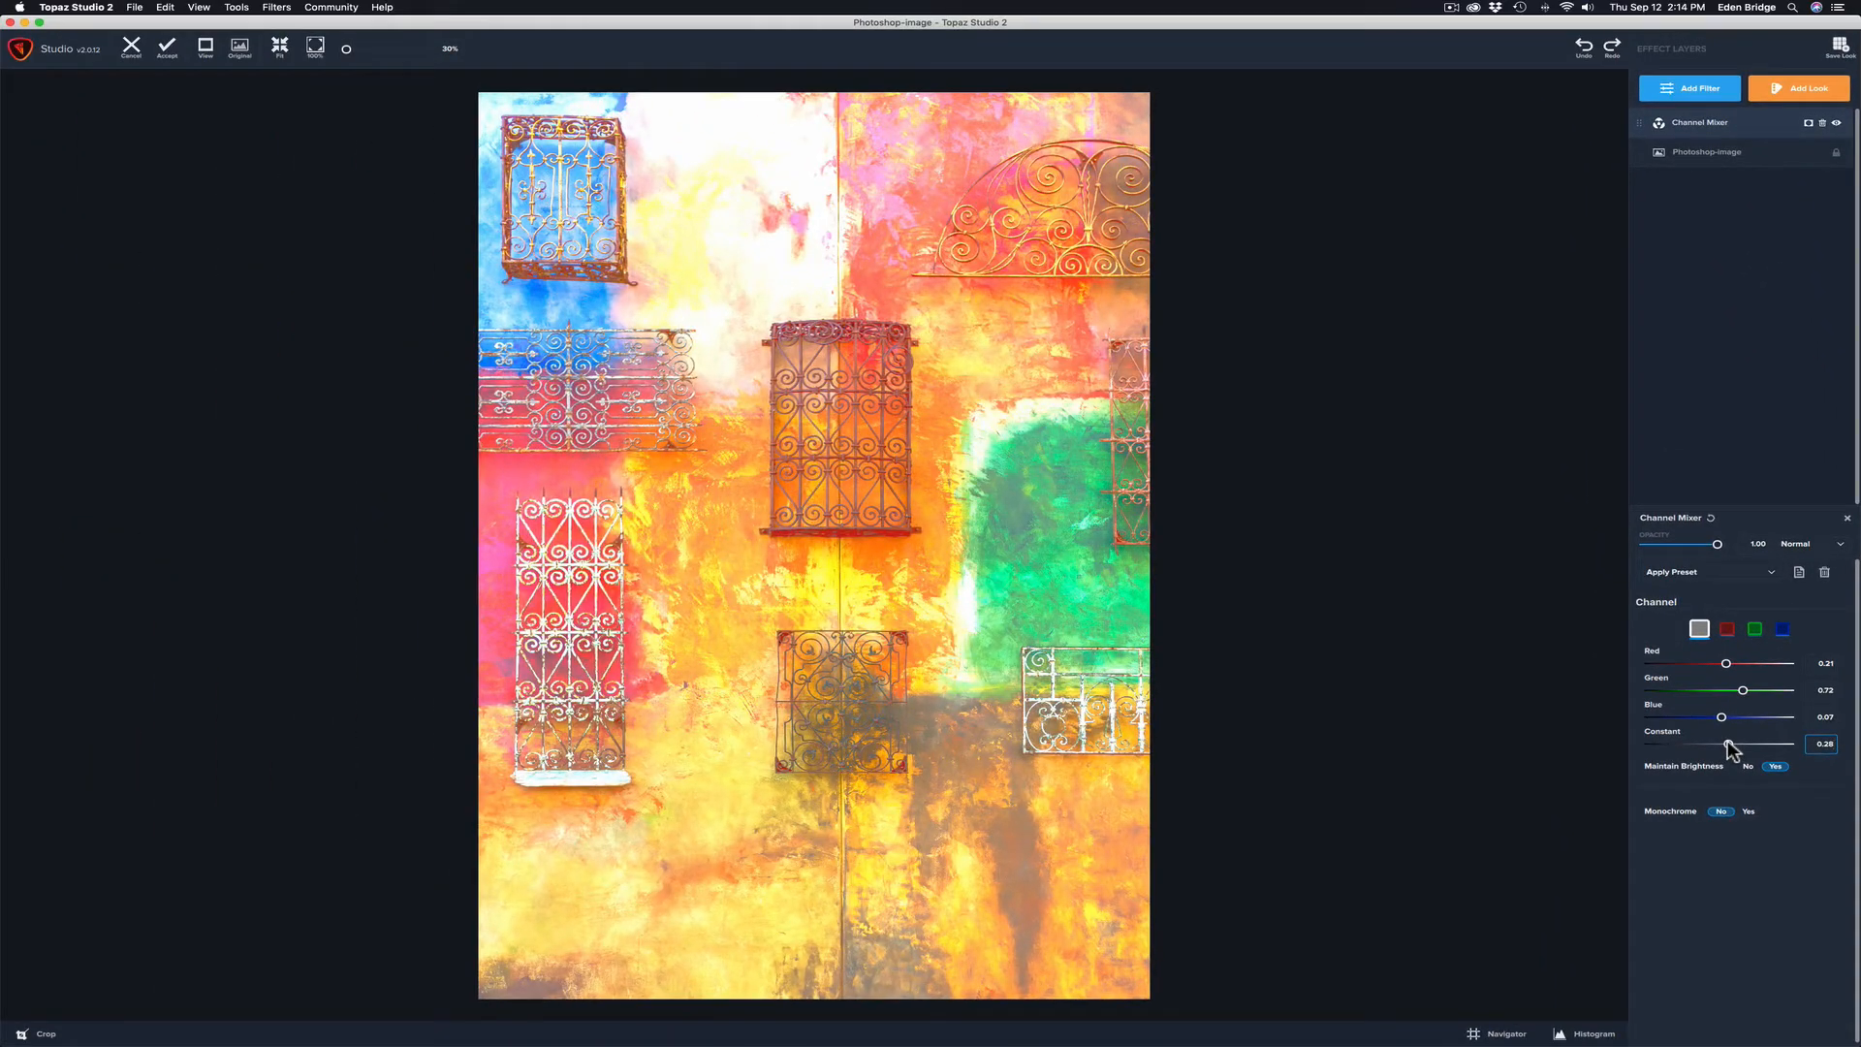
{"action": "left_click_drag", "start_coordinate": [1727, 743], "coordinate": [1731, 742]}
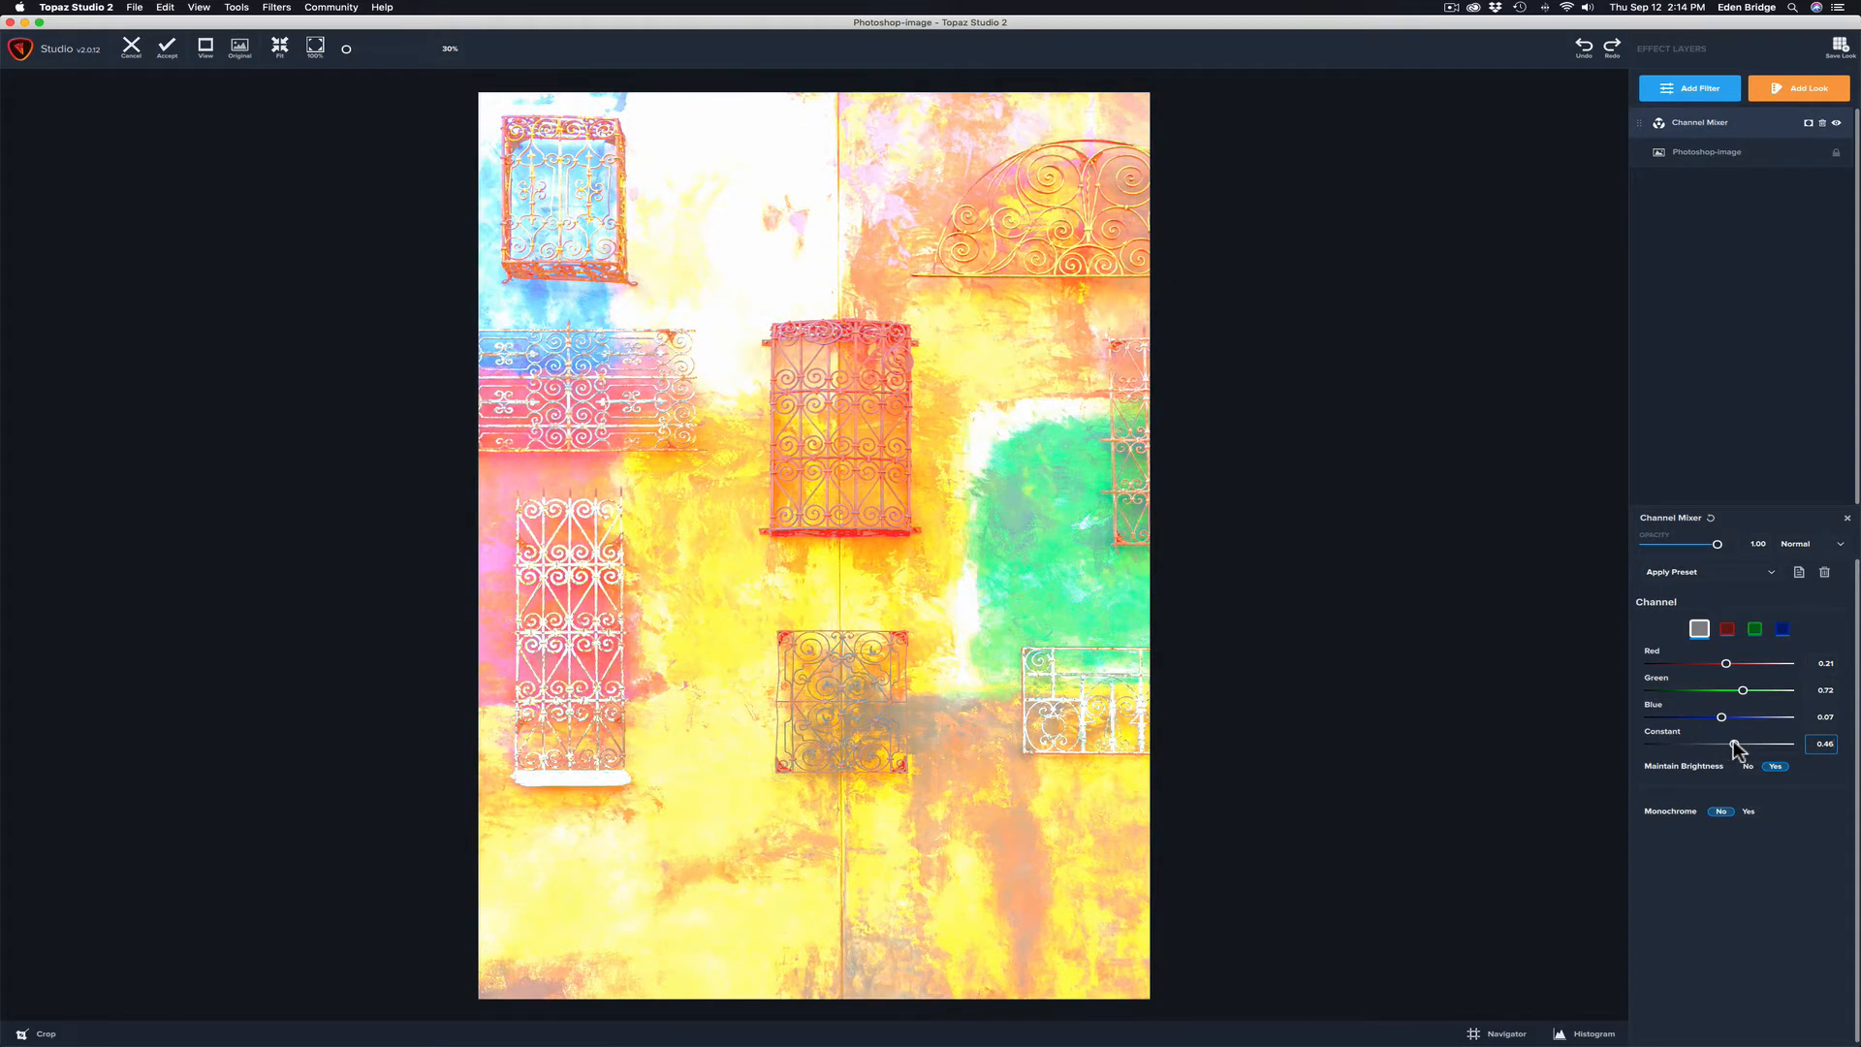
{"action": "mouse_move", "coordinate": [1734, 743]}
{"action": "left_mouse_down"}
{"action": "mouse_move", "coordinate": [1713, 744]}
{"action": "mouse_move", "coordinate": [1800, 749]}
{"action": "mouse_move", "coordinate": [1621, 756]}
{"action": "mouse_move", "coordinate": [1722, 753]}
{"action": "left_mouse_up"}
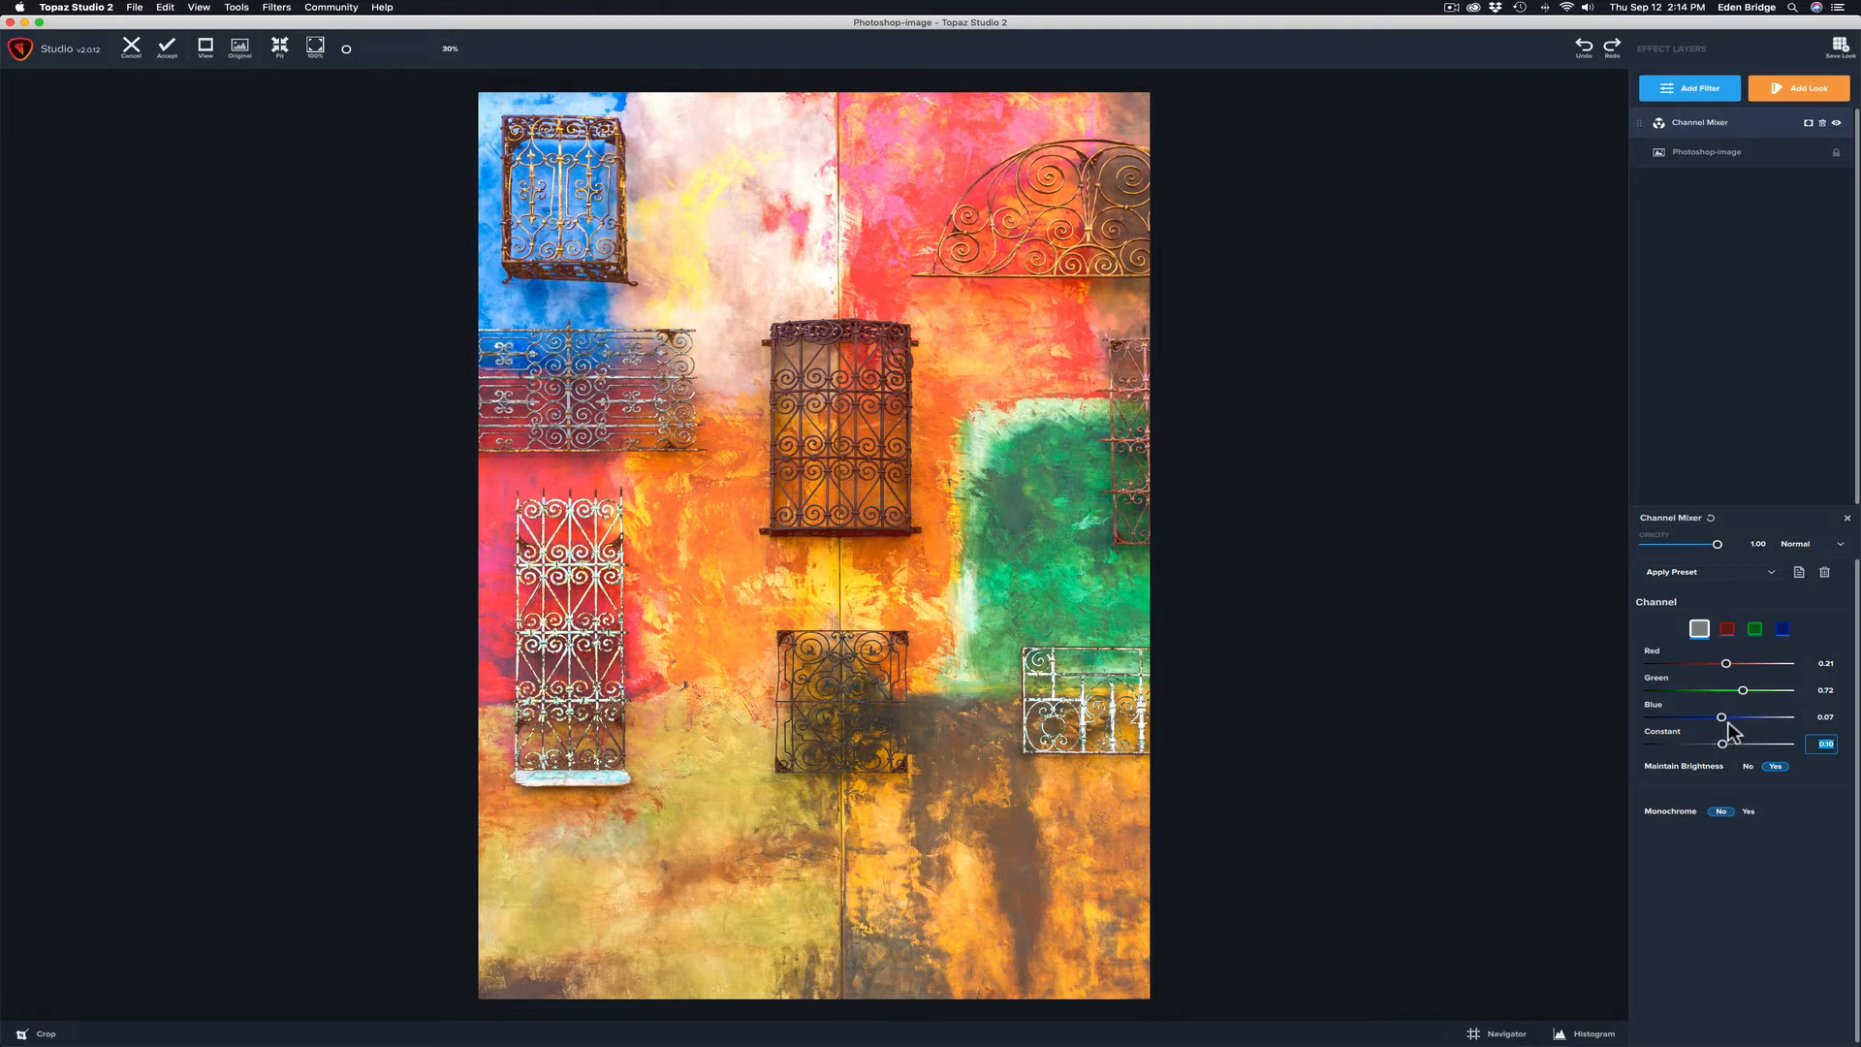
{"action": "left_click", "coordinate": [1711, 519]}
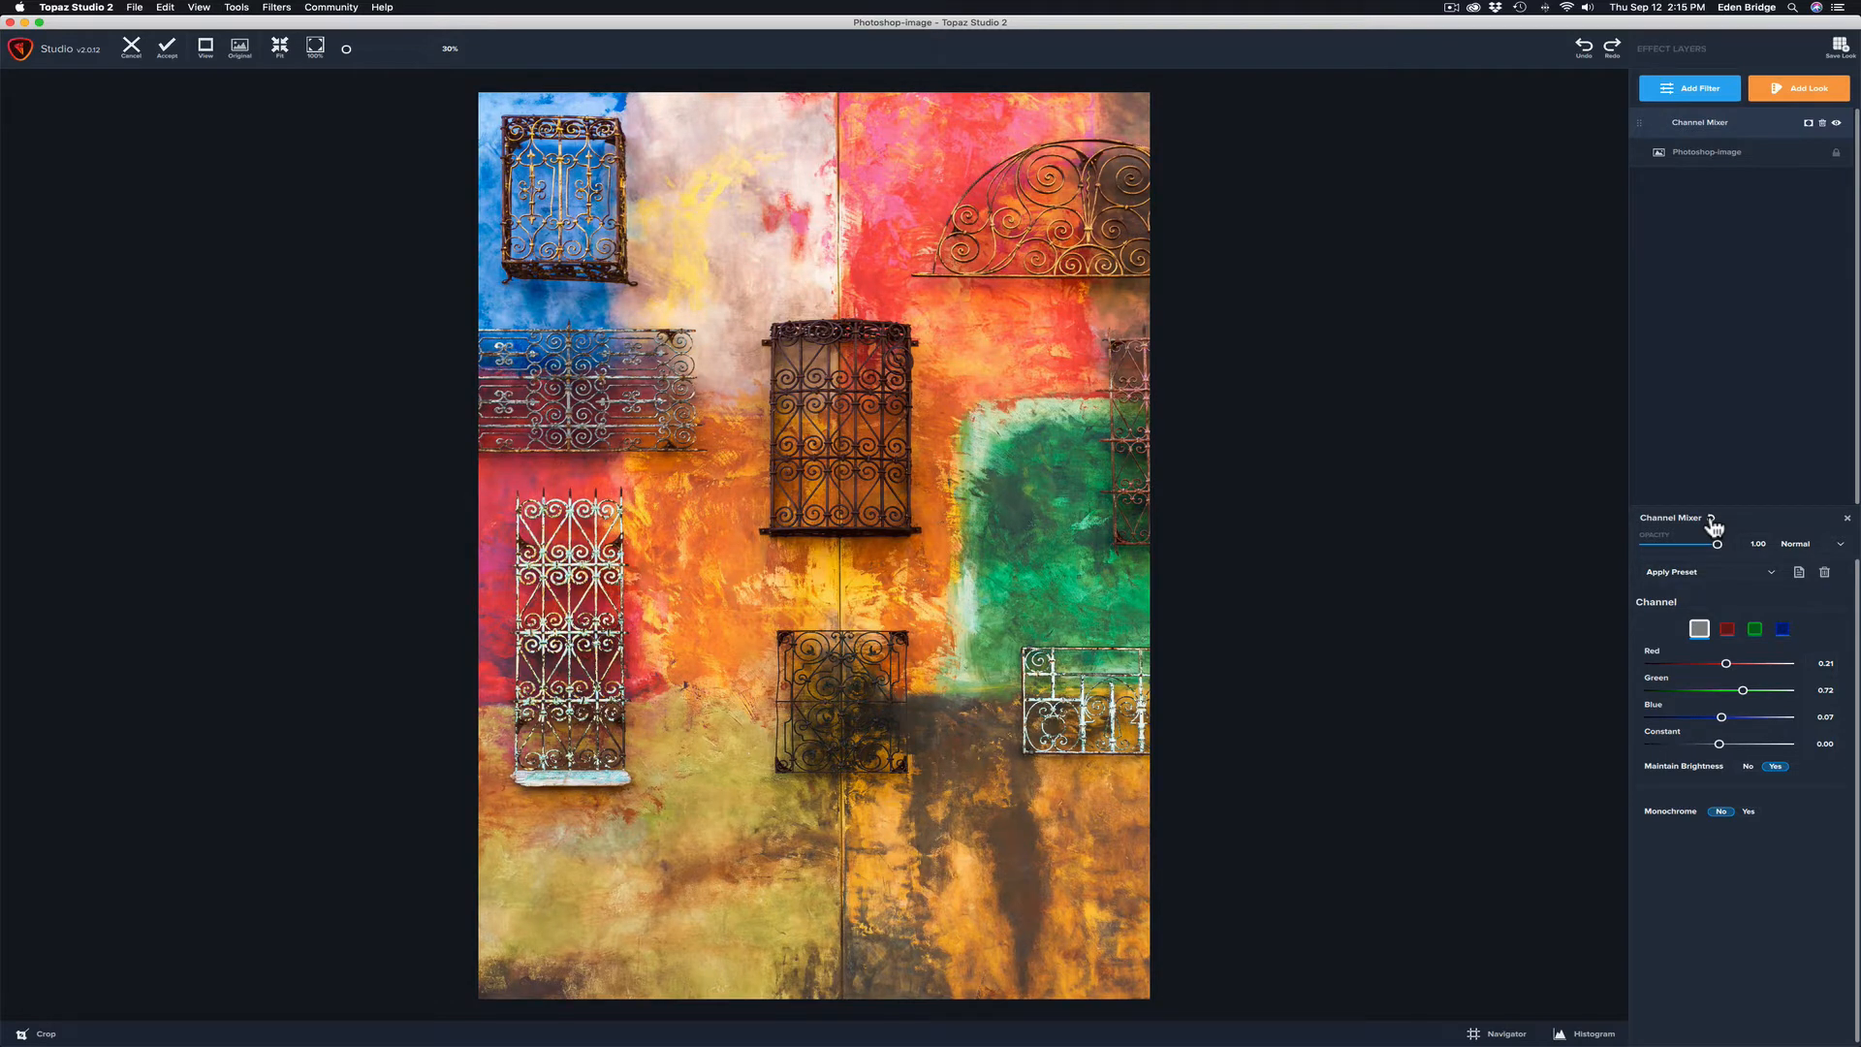
- Test the gray channel's Red value at about 1.06 and -0.28, and reset the Channel Mixer
{"action": "left_click", "coordinate": [1727, 664]}
{"action": "left_click_drag", "start_coordinate": [1726, 665], "coordinate": [1758, 669]}
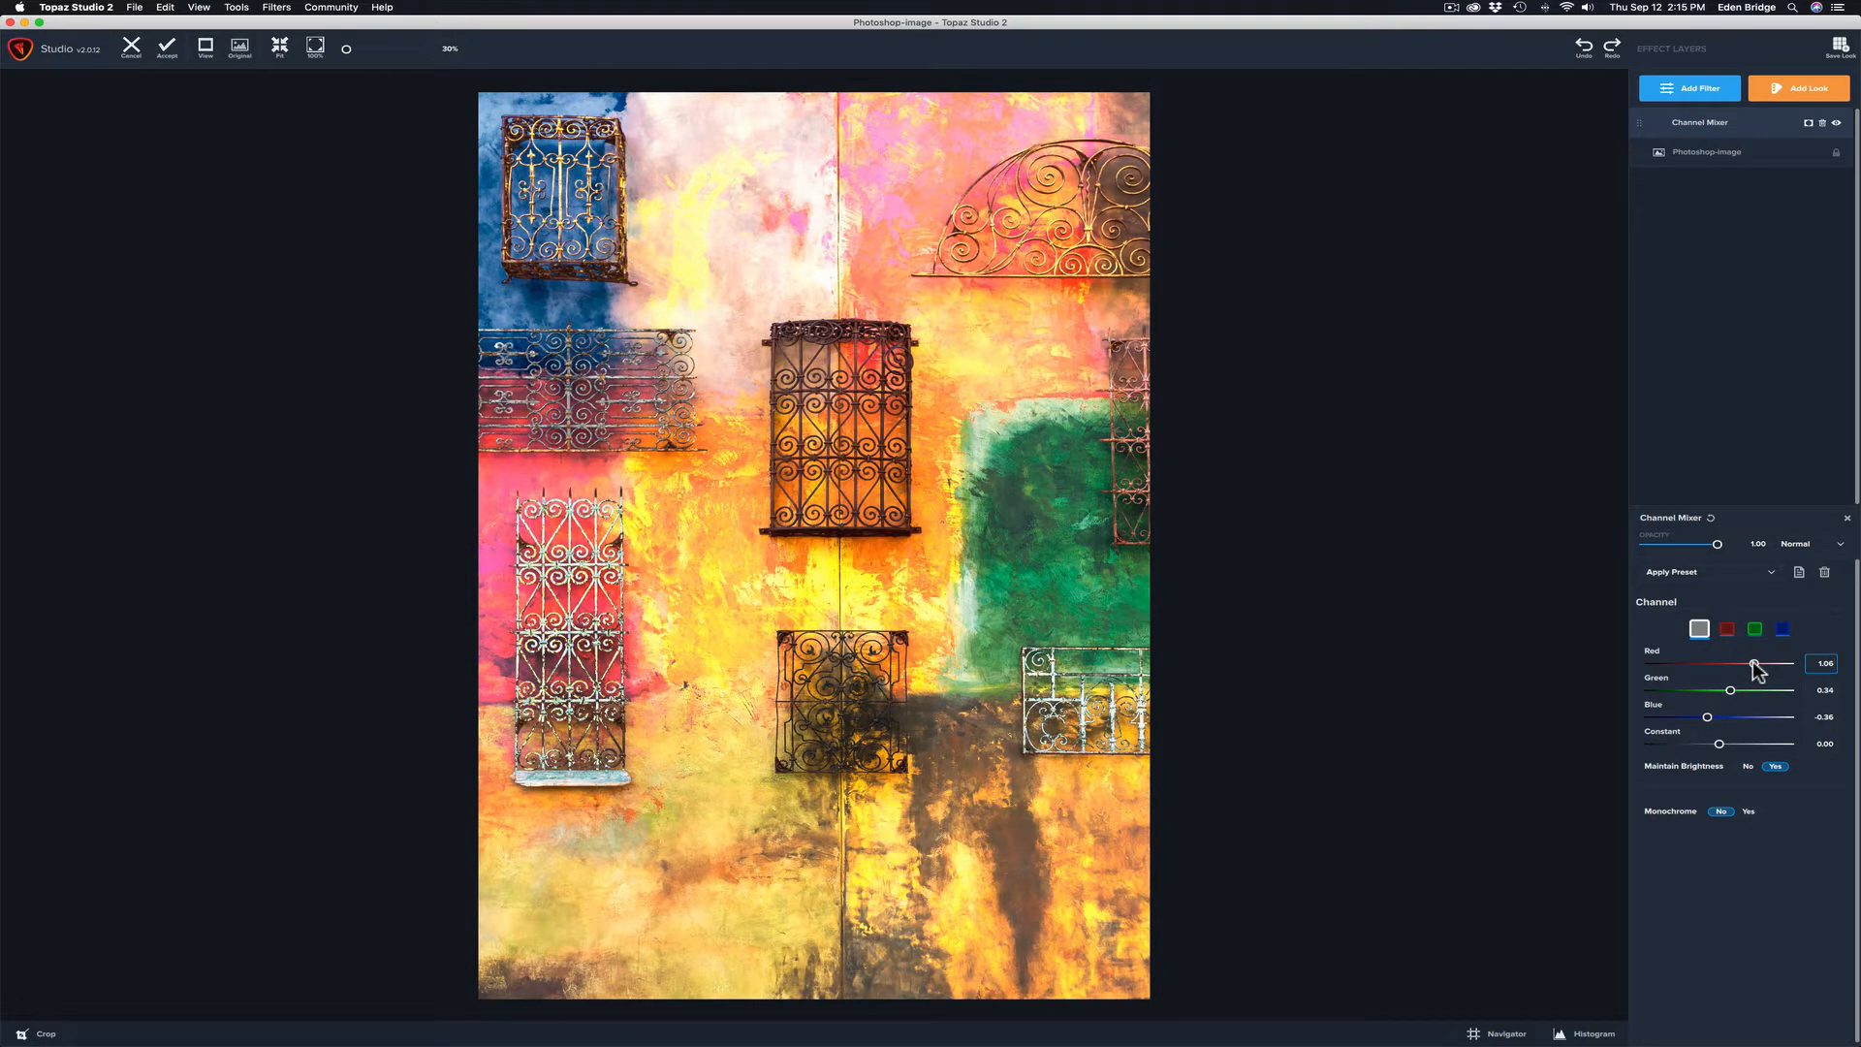
{"action": "left_click_drag", "start_coordinate": [1757, 669], "coordinate": [1714, 672]}
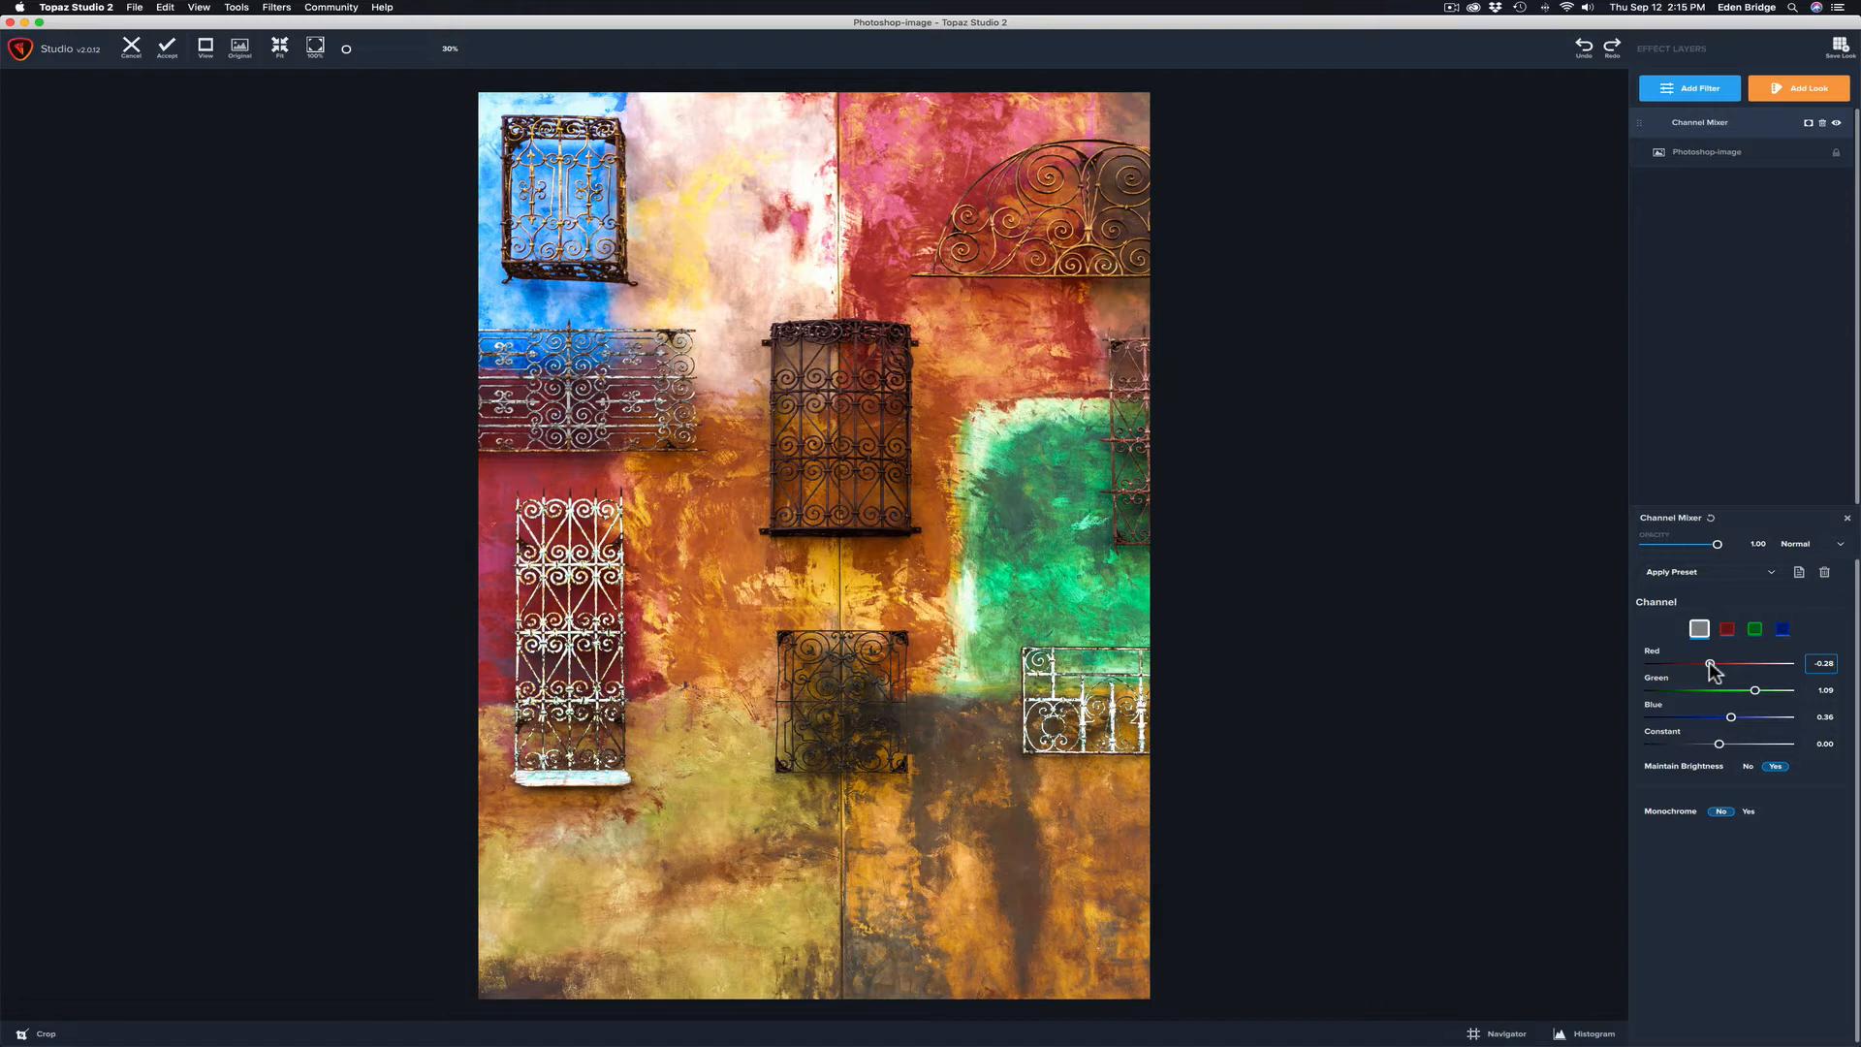
{"action": "left_click", "coordinate": [1712, 521]}
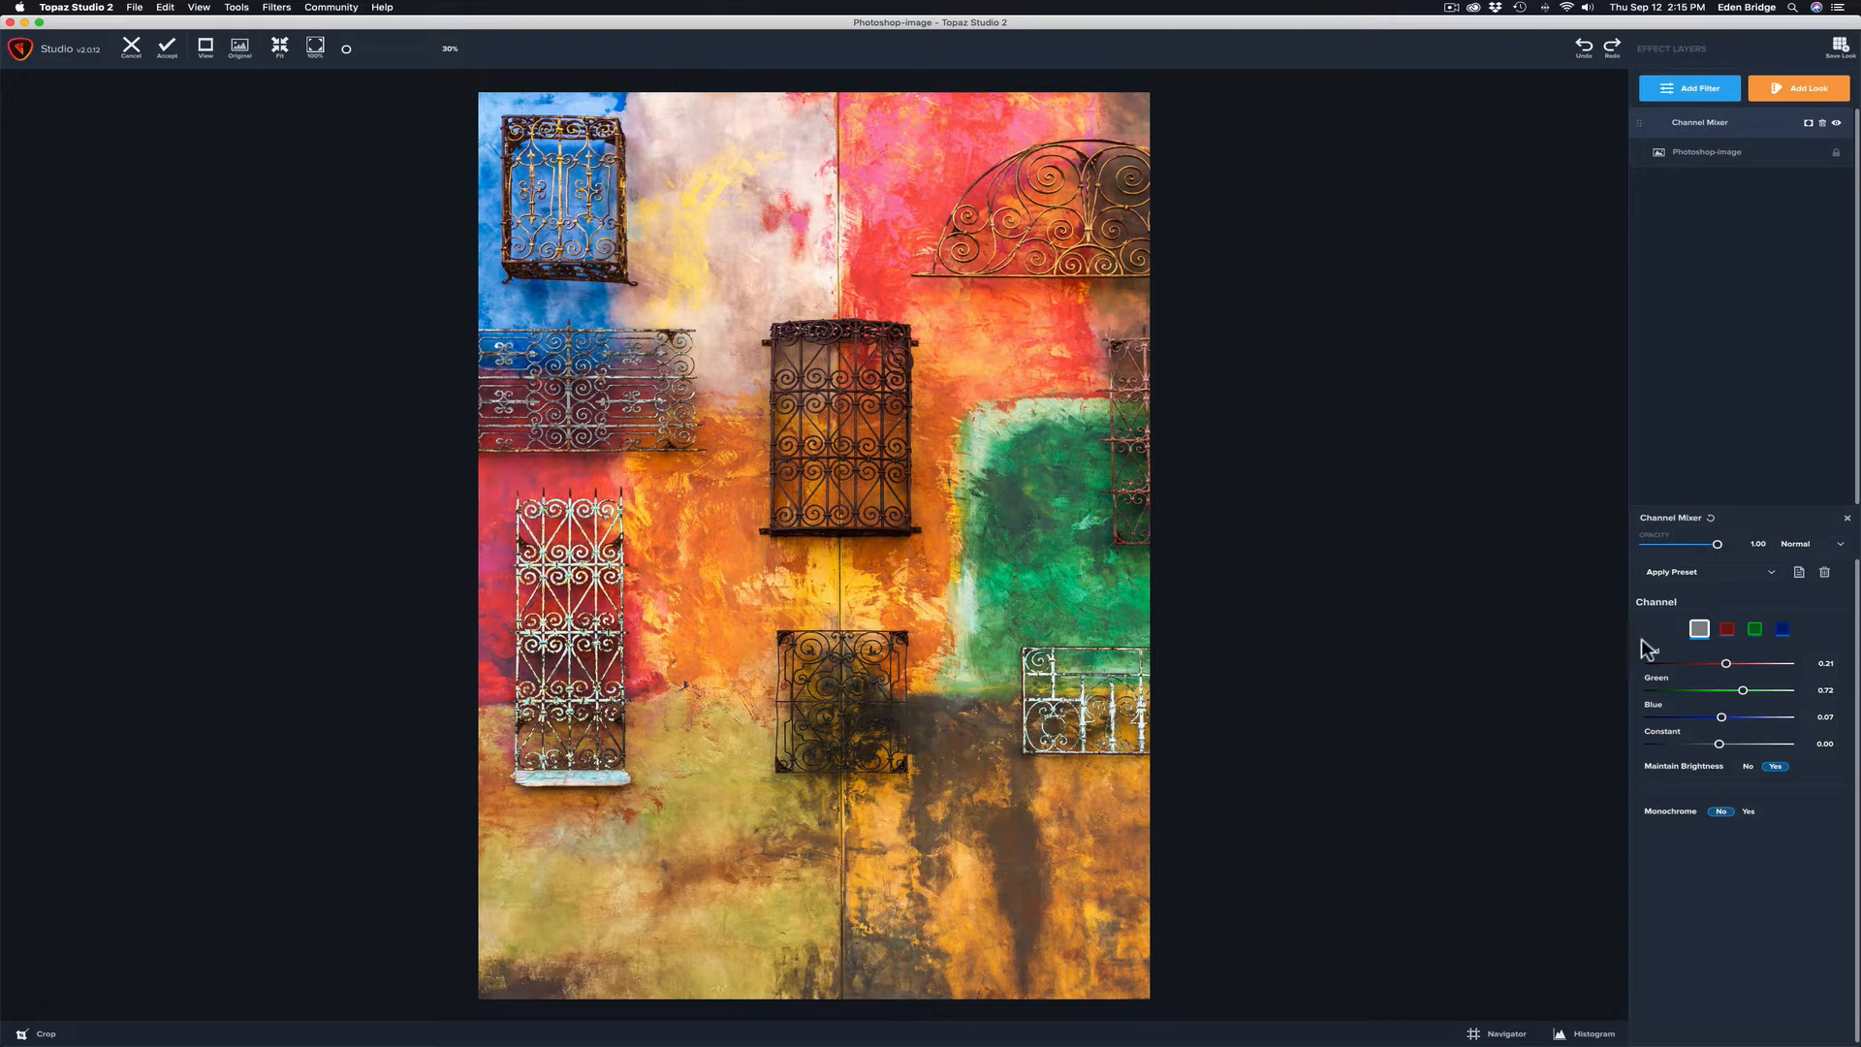
- Test a lower Green value of about 0.15 and a higher Blue value of about 0.38 in the gray channel, and reset the filter
{"action": "mouse_move", "coordinate": [1742, 690]}
{"action": "left_mouse_down"}
{"action": "mouse_move", "coordinate": [1759, 691]}
{"action": "mouse_move", "coordinate": [1725, 692]}
{"action": "left_mouse_up"}
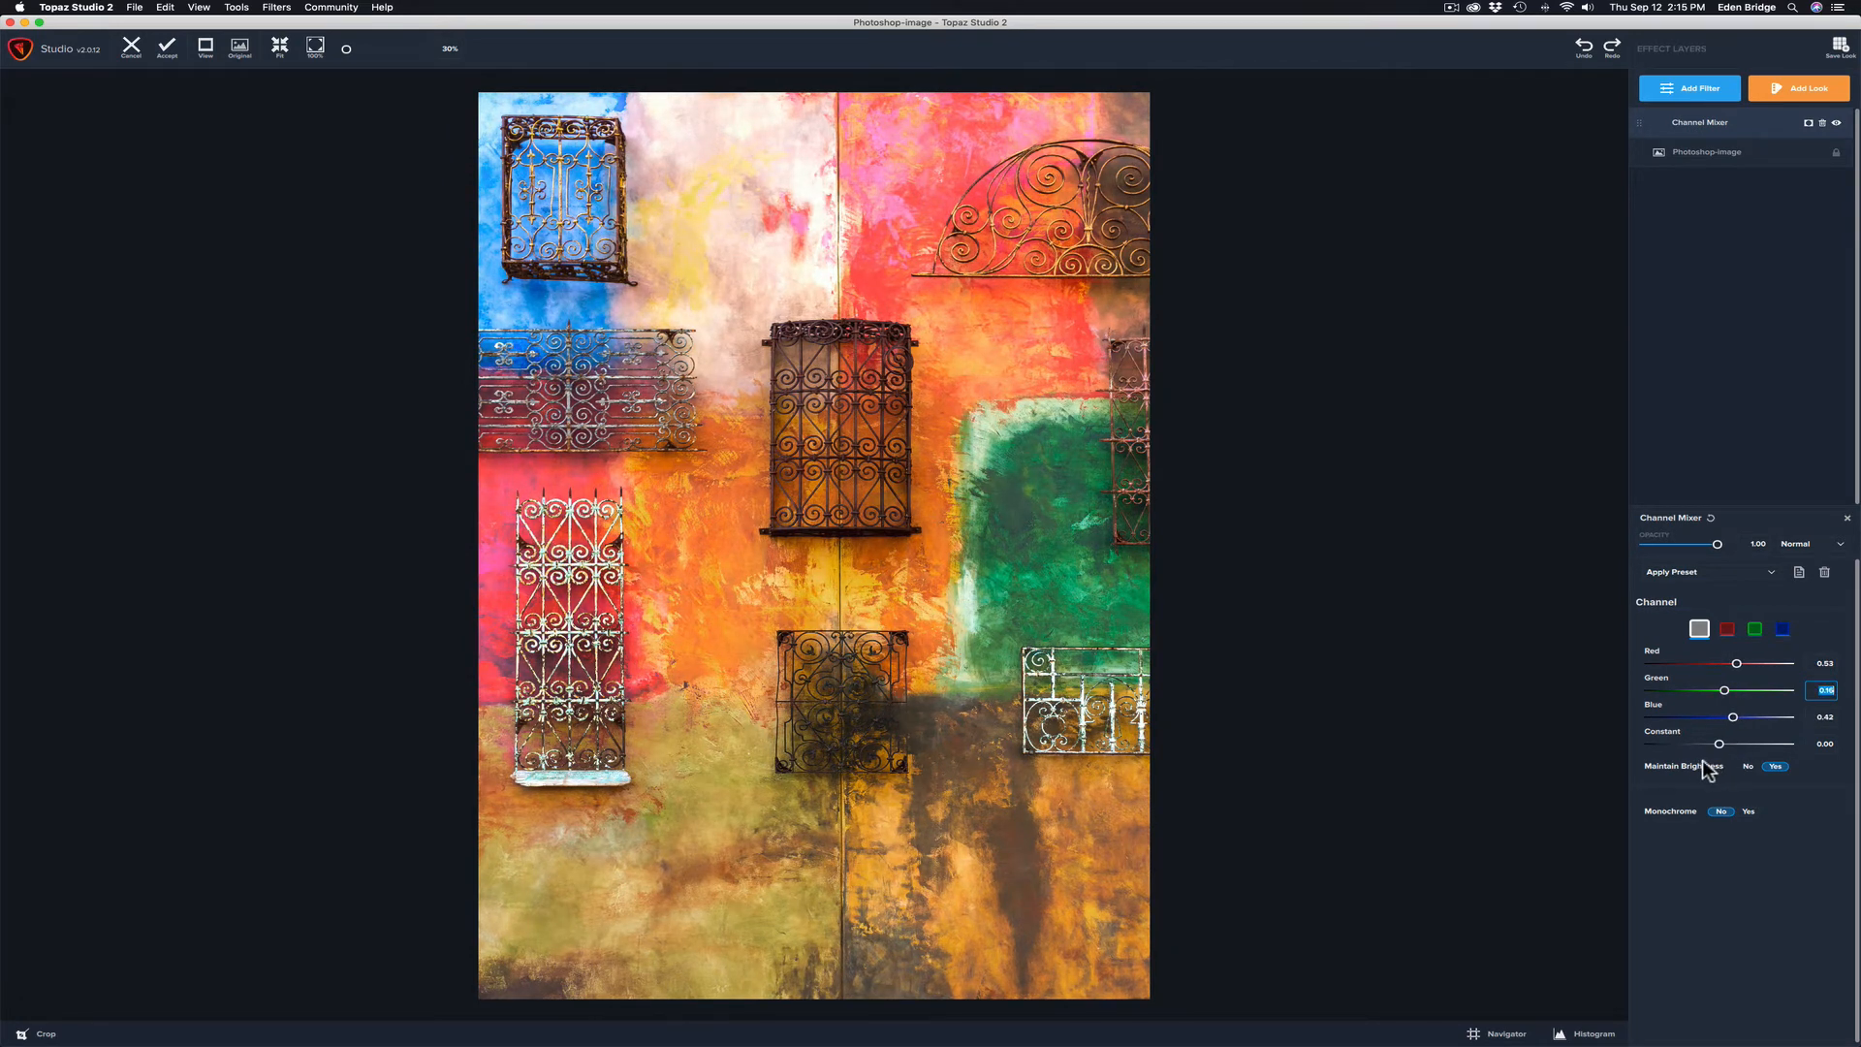
{"action": "left_click", "coordinate": [1724, 691]}
{"action": "left_click_drag", "start_coordinate": [1724, 690], "coordinate": [1744, 692]}
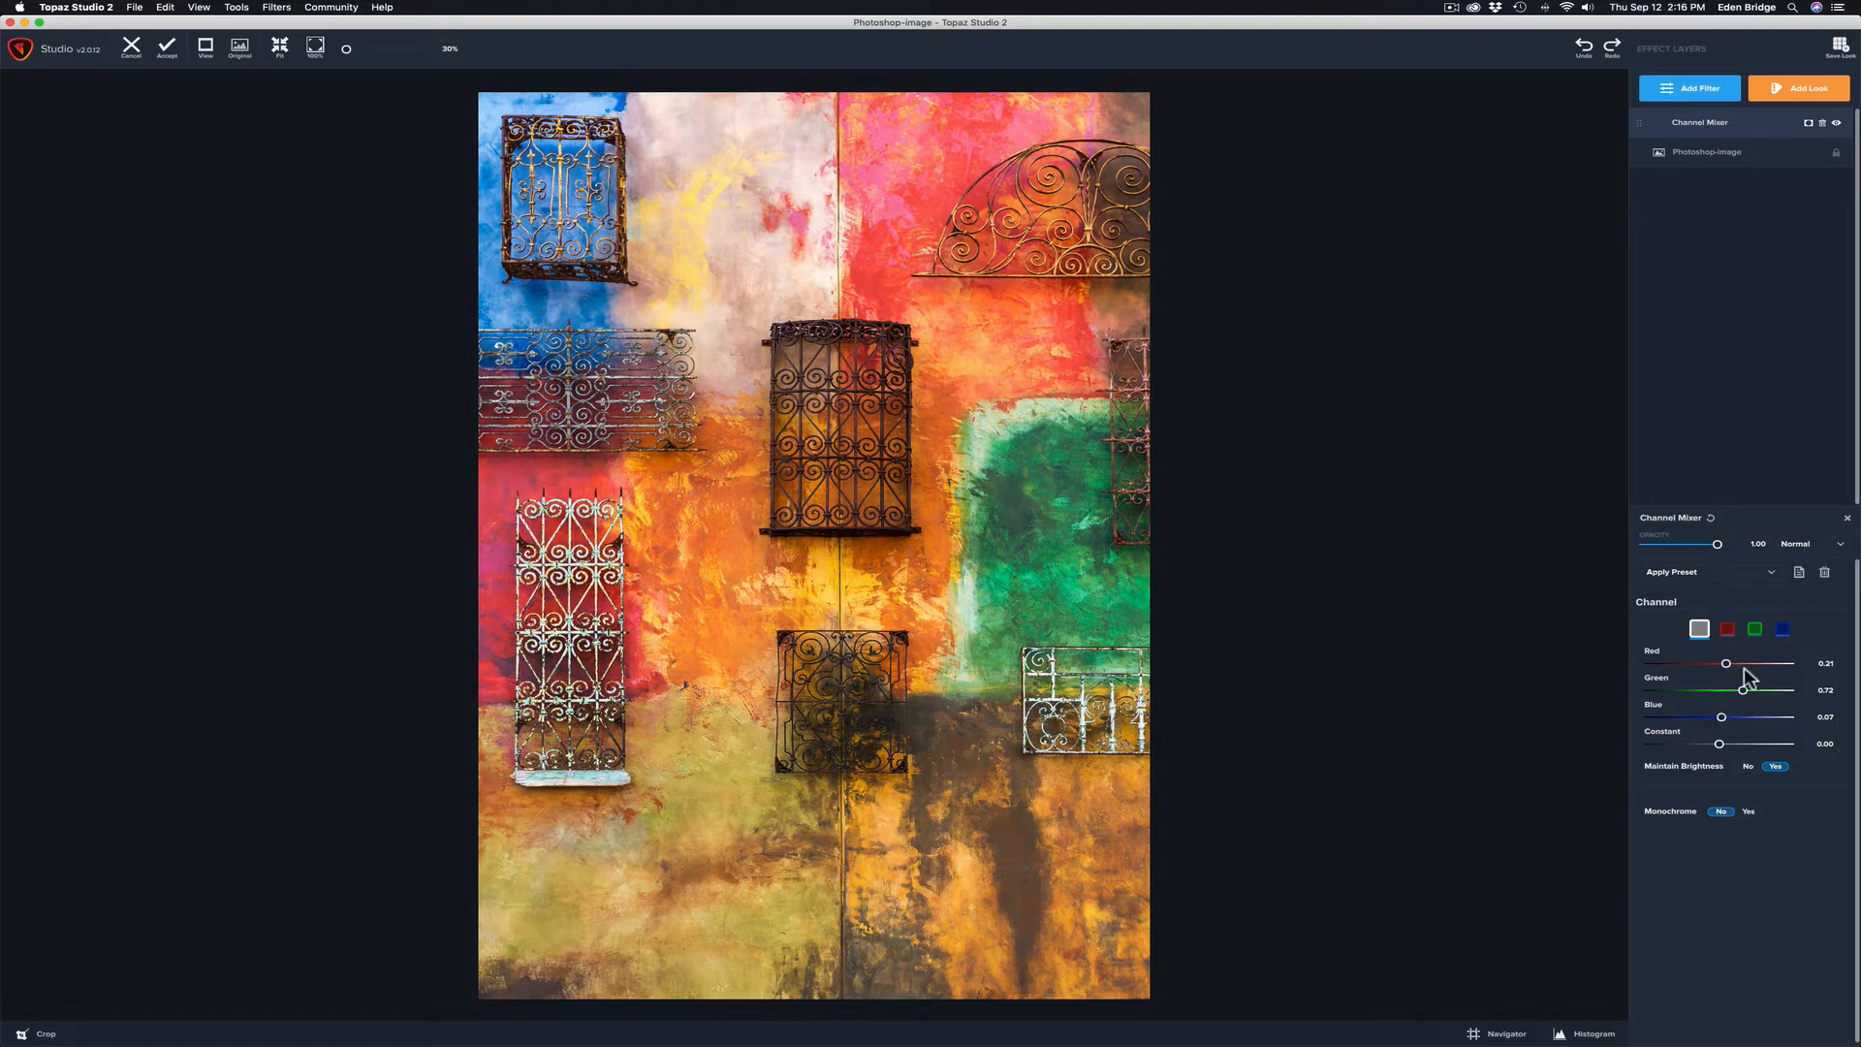
{"action": "left_click_drag", "start_coordinate": [1721, 719], "coordinate": [1733, 719]}
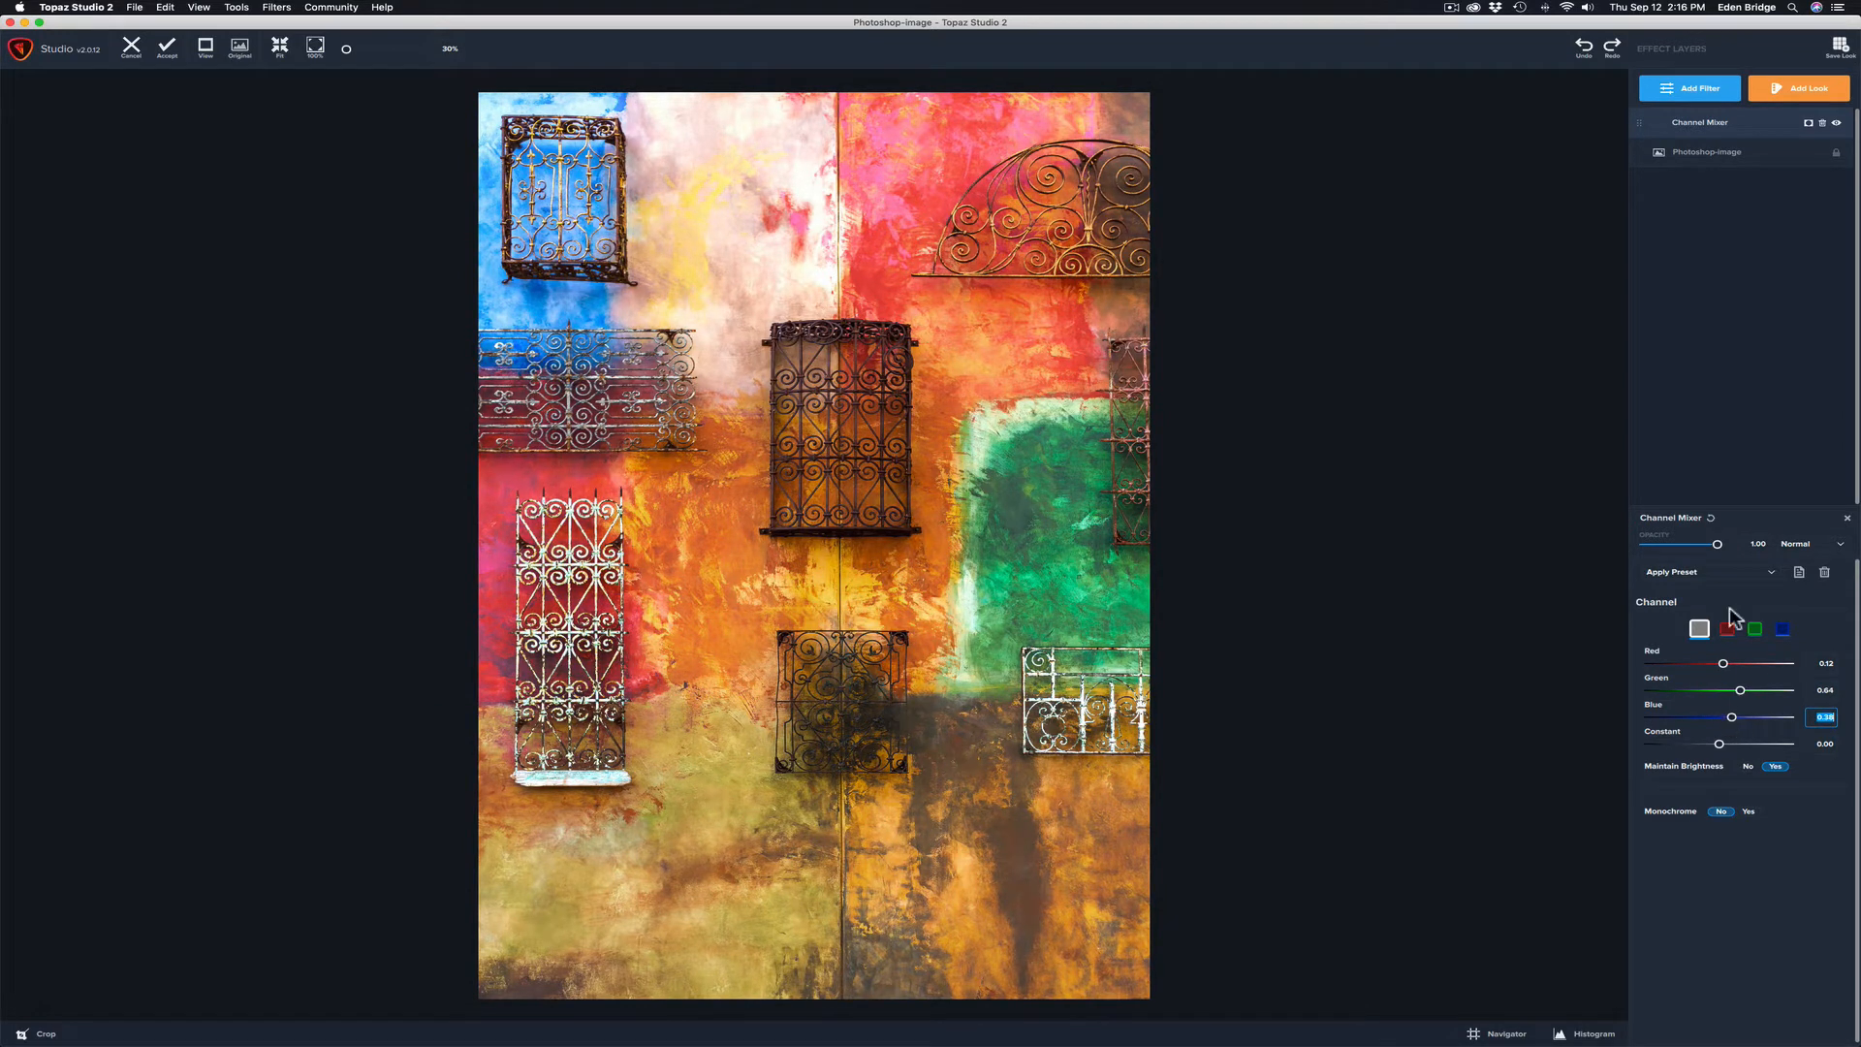
{"action": "left_click", "coordinate": [1711, 518]}
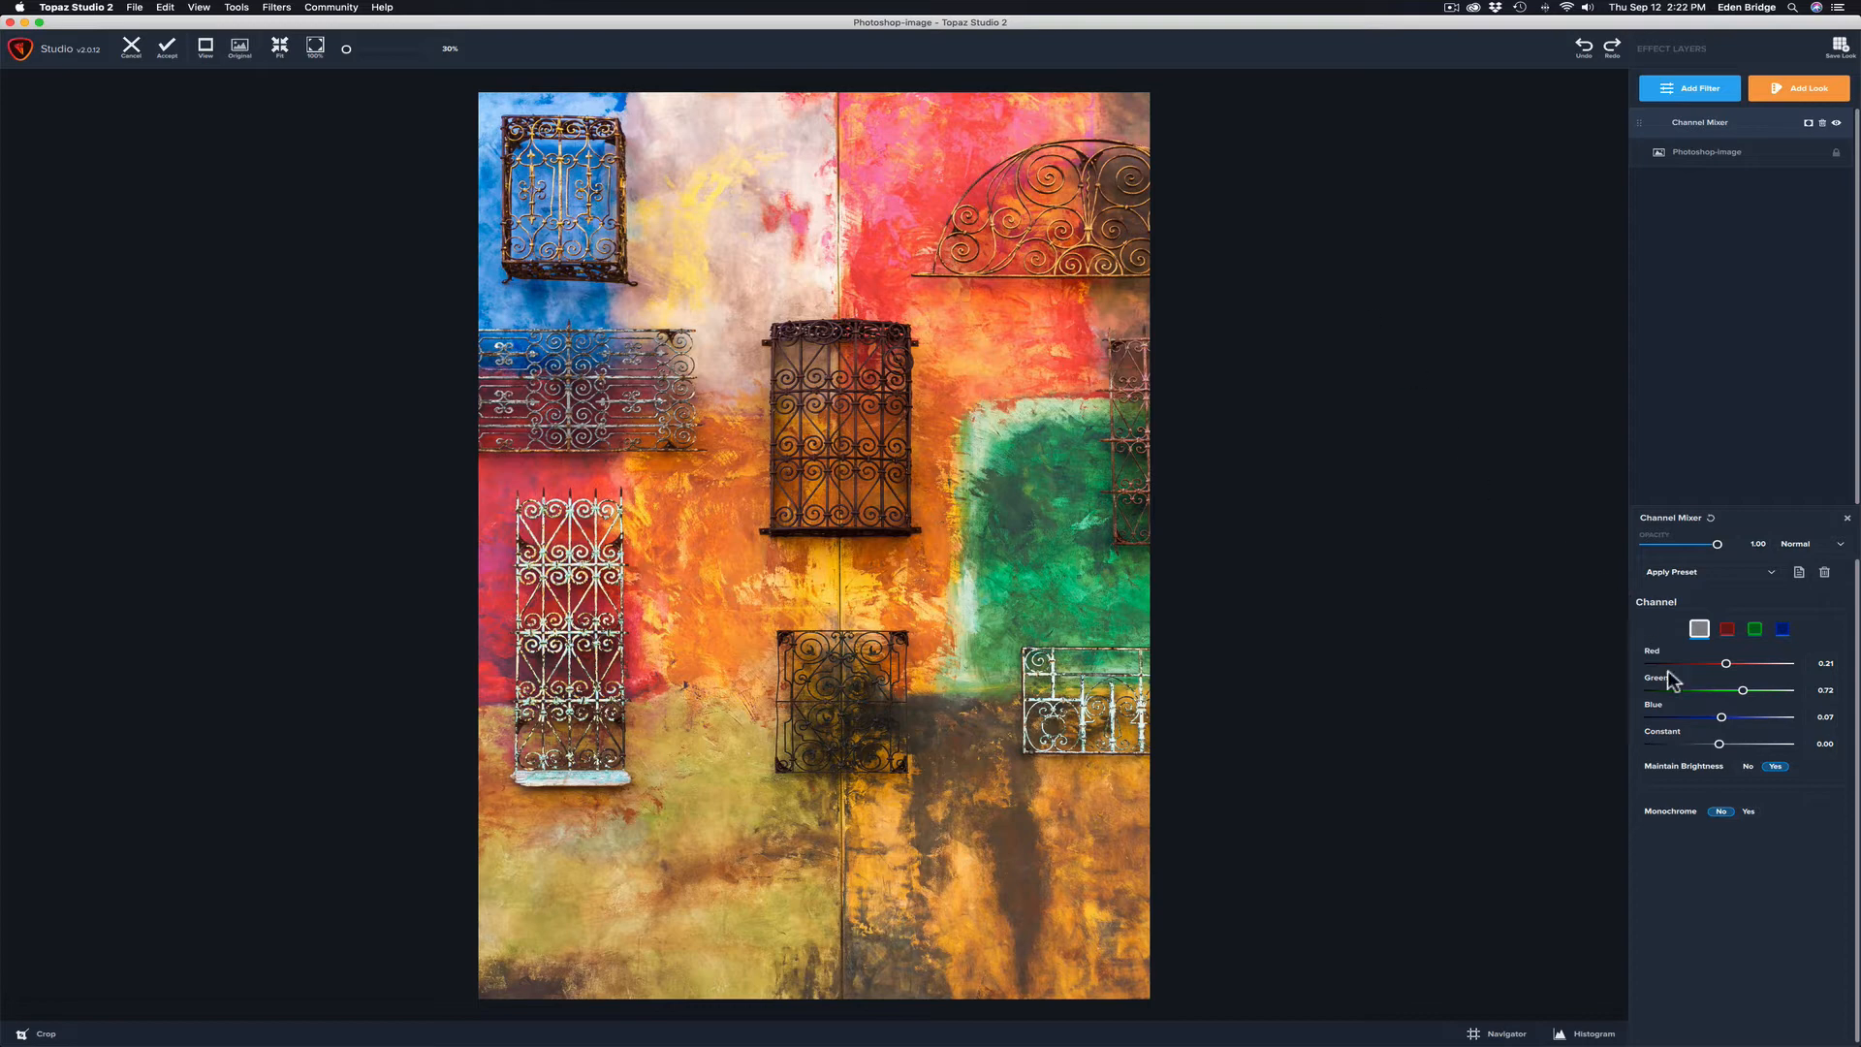
- Turn off Maintain Brightness and try the gray channel with Blue at about -0.04 and Green at about 0.68
{"action": "left_click", "coordinate": [1746, 766]}
{"action": "left_click_drag", "start_coordinate": [1726, 665], "coordinate": [1718, 717]}
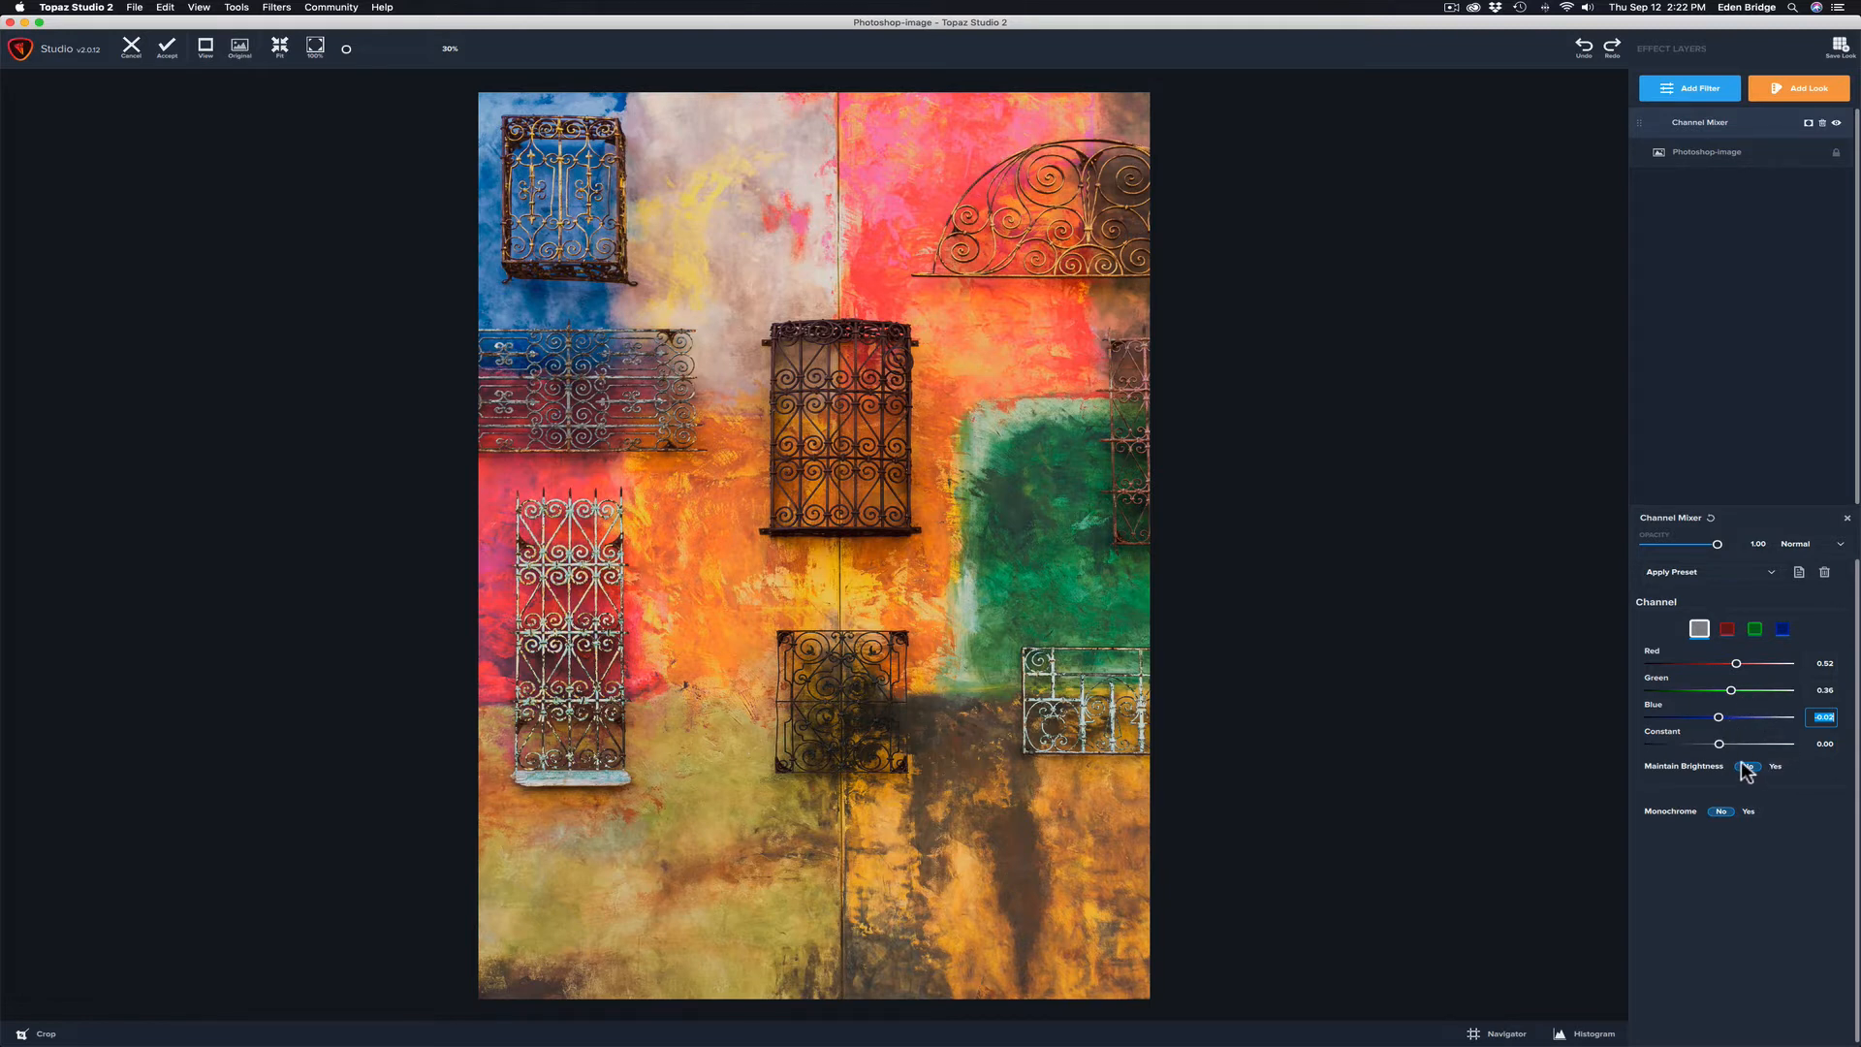
{"action": "left_click_drag", "start_coordinate": [1719, 716], "coordinate": [1718, 718]}
{"action": "mouse_move", "coordinate": [1730, 688]}
{"action": "left_mouse_down"}
{"action": "mouse_move", "coordinate": [1736, 664]}
{"action": "mouse_move", "coordinate": [1735, 691]}
{"action": "left_mouse_up"}
{"action": "left_click_drag", "start_coordinate": [1735, 691], "coordinate": [1742, 696]}
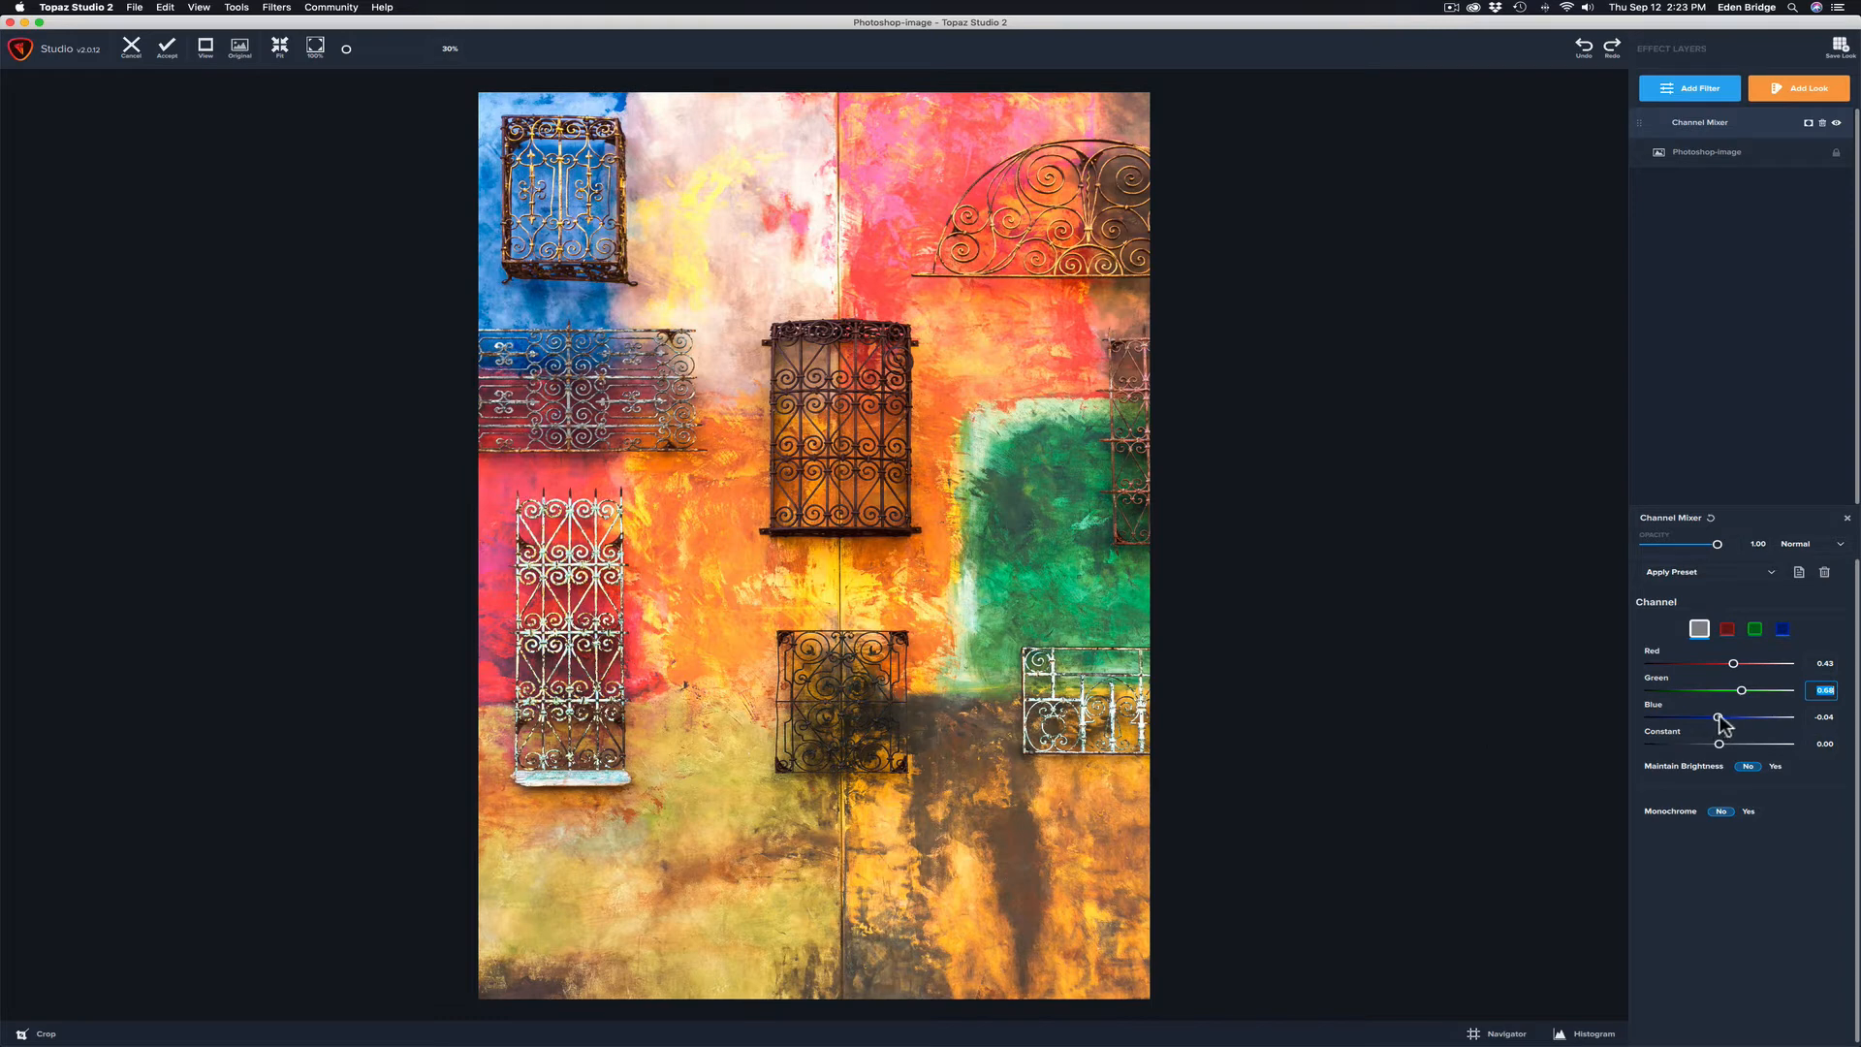
- Try the gray channel's Red at about 0.28 with a slightly lower Blue value and readjusted Green
{"action": "left_click", "coordinate": [1734, 664]}
{"action": "mouse_move", "coordinate": [1733, 663]}
{"action": "left_mouse_down"}
{"action": "mouse_move", "coordinate": [1743, 684]}
{"action": "mouse_move", "coordinate": [1729, 663]}
{"action": "left_mouse_up"}
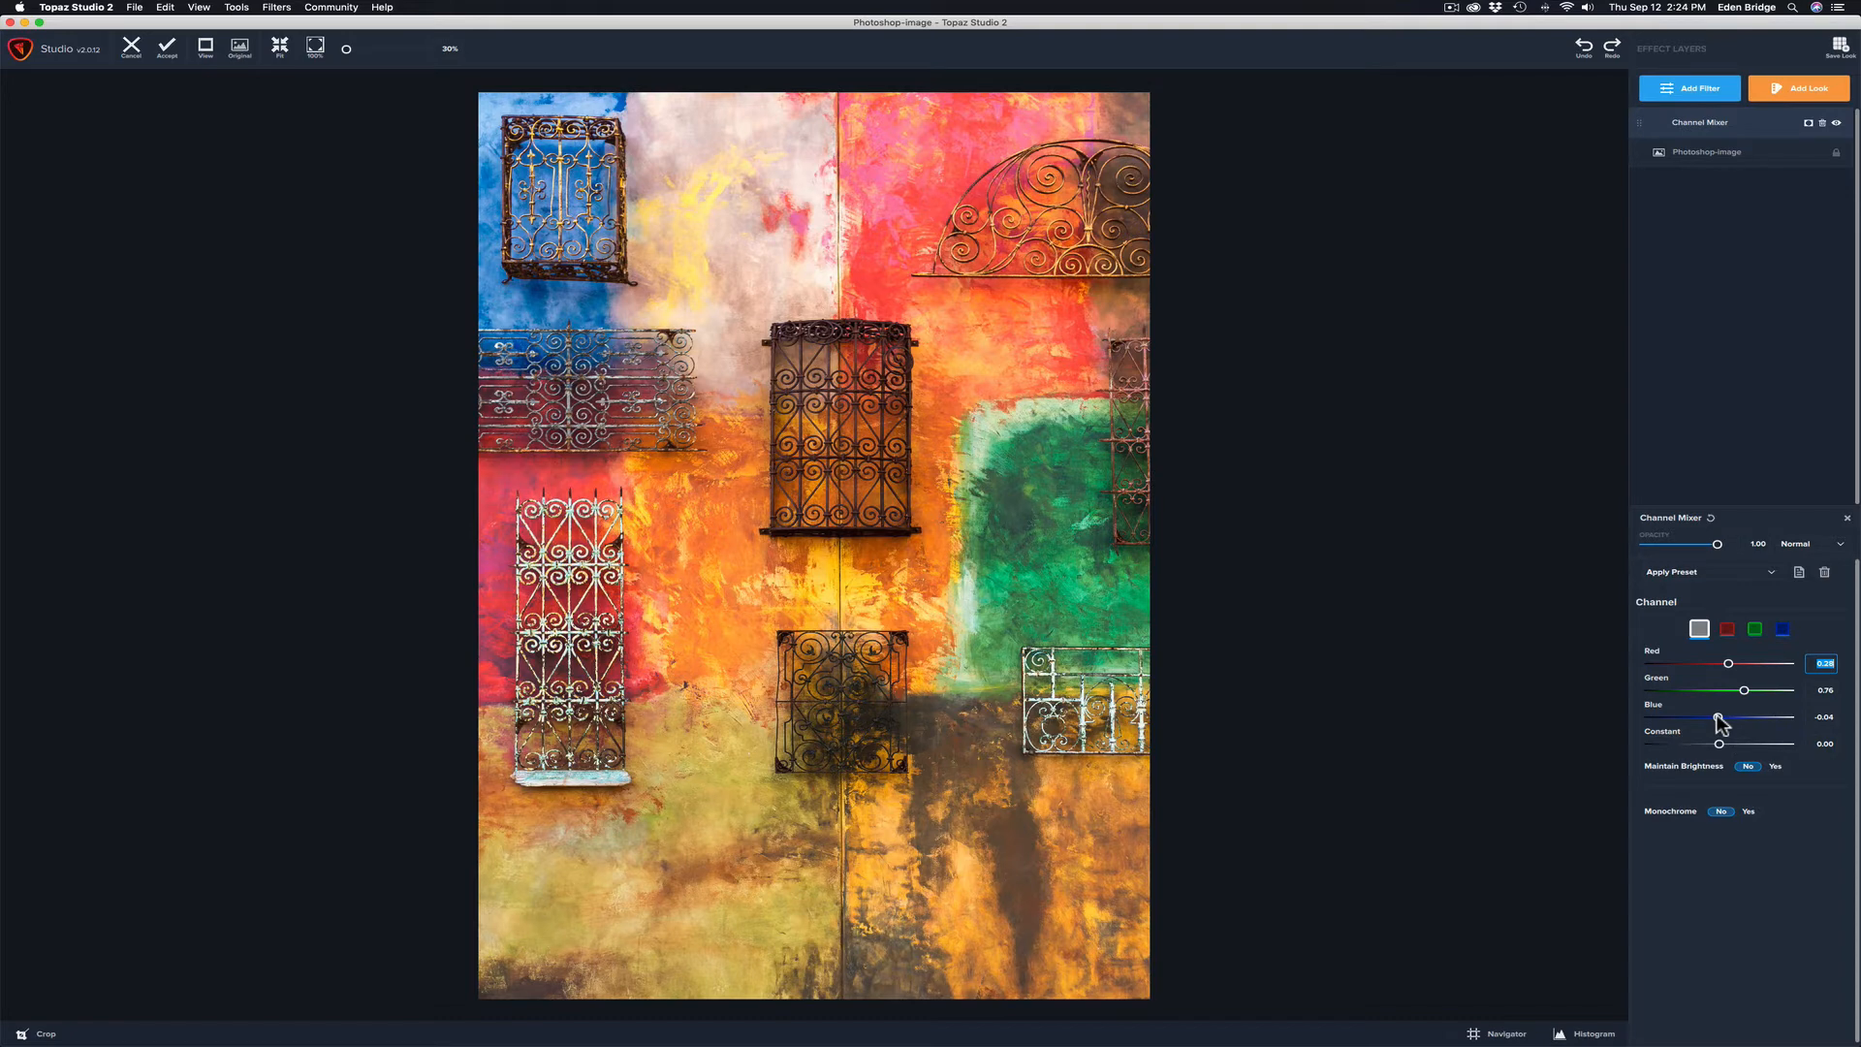
{"action": "left_click_drag", "start_coordinate": [1717, 717], "coordinate": [1714, 717]}
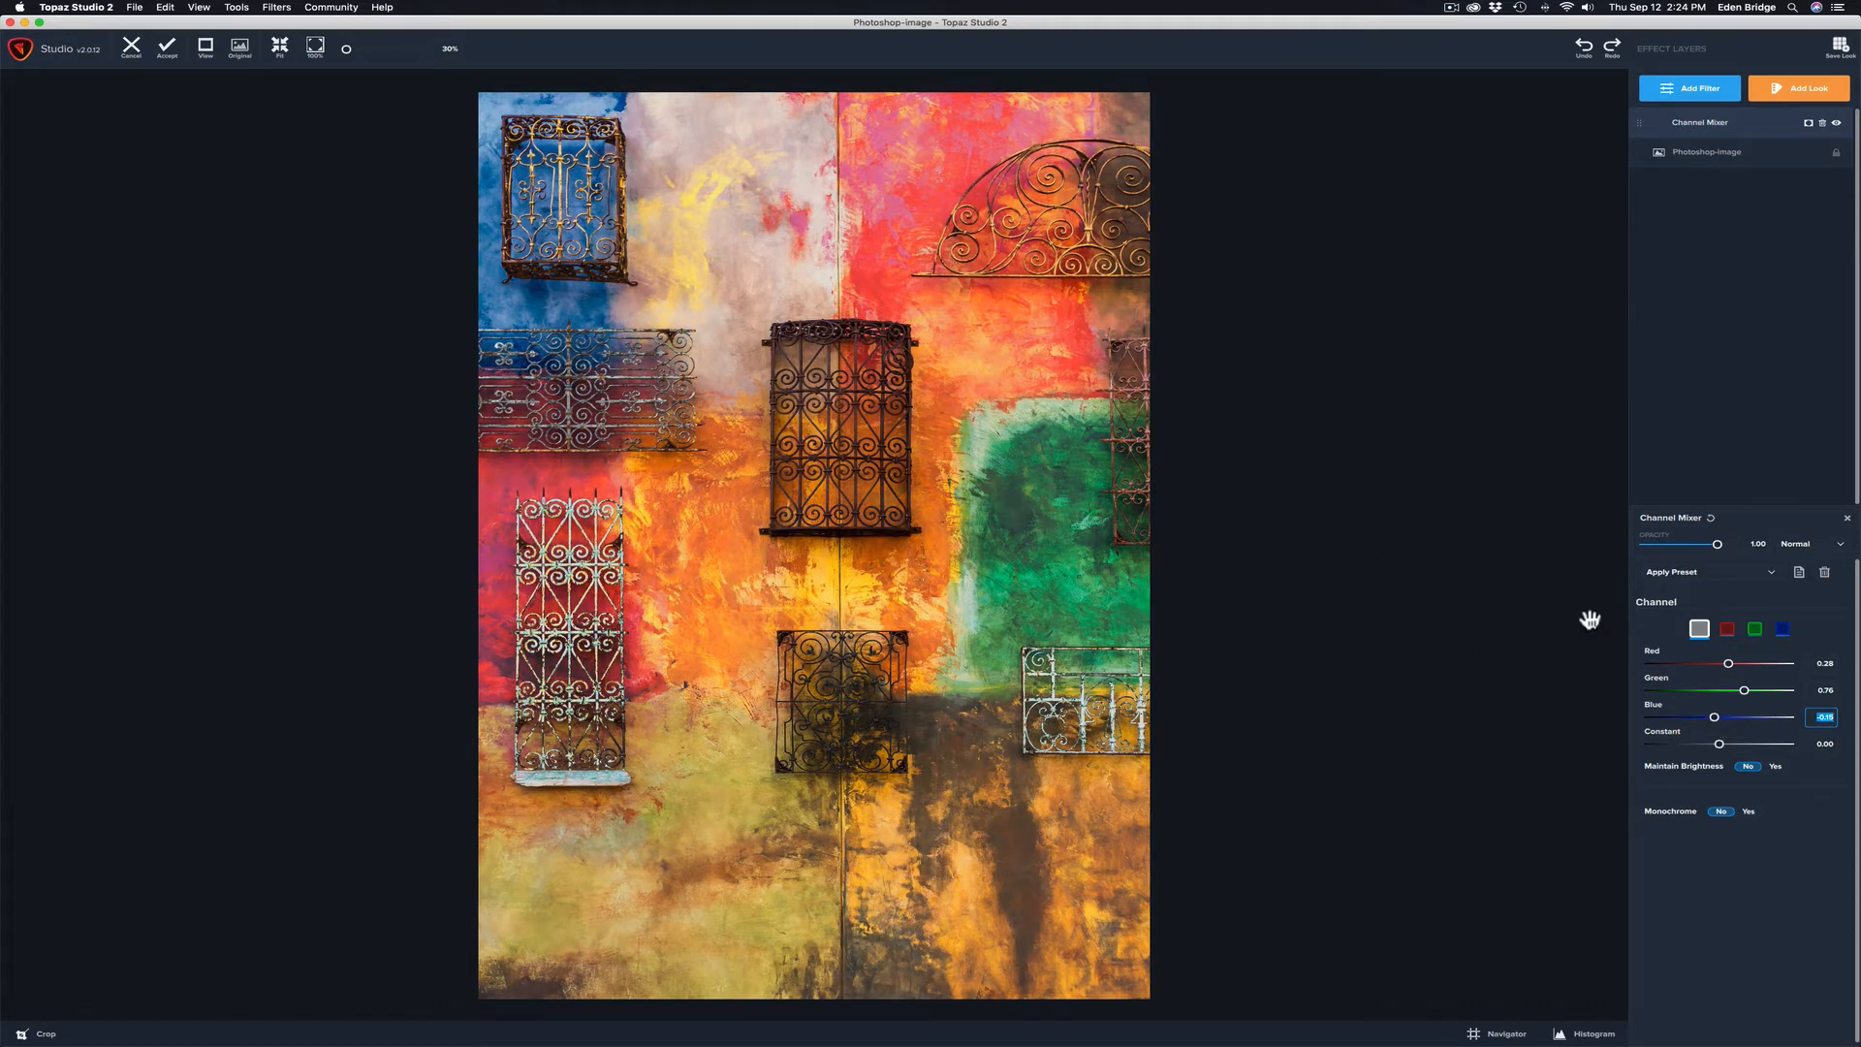
{"action": "left_click_drag", "start_coordinate": [1745, 690], "coordinate": [1726, 663]}
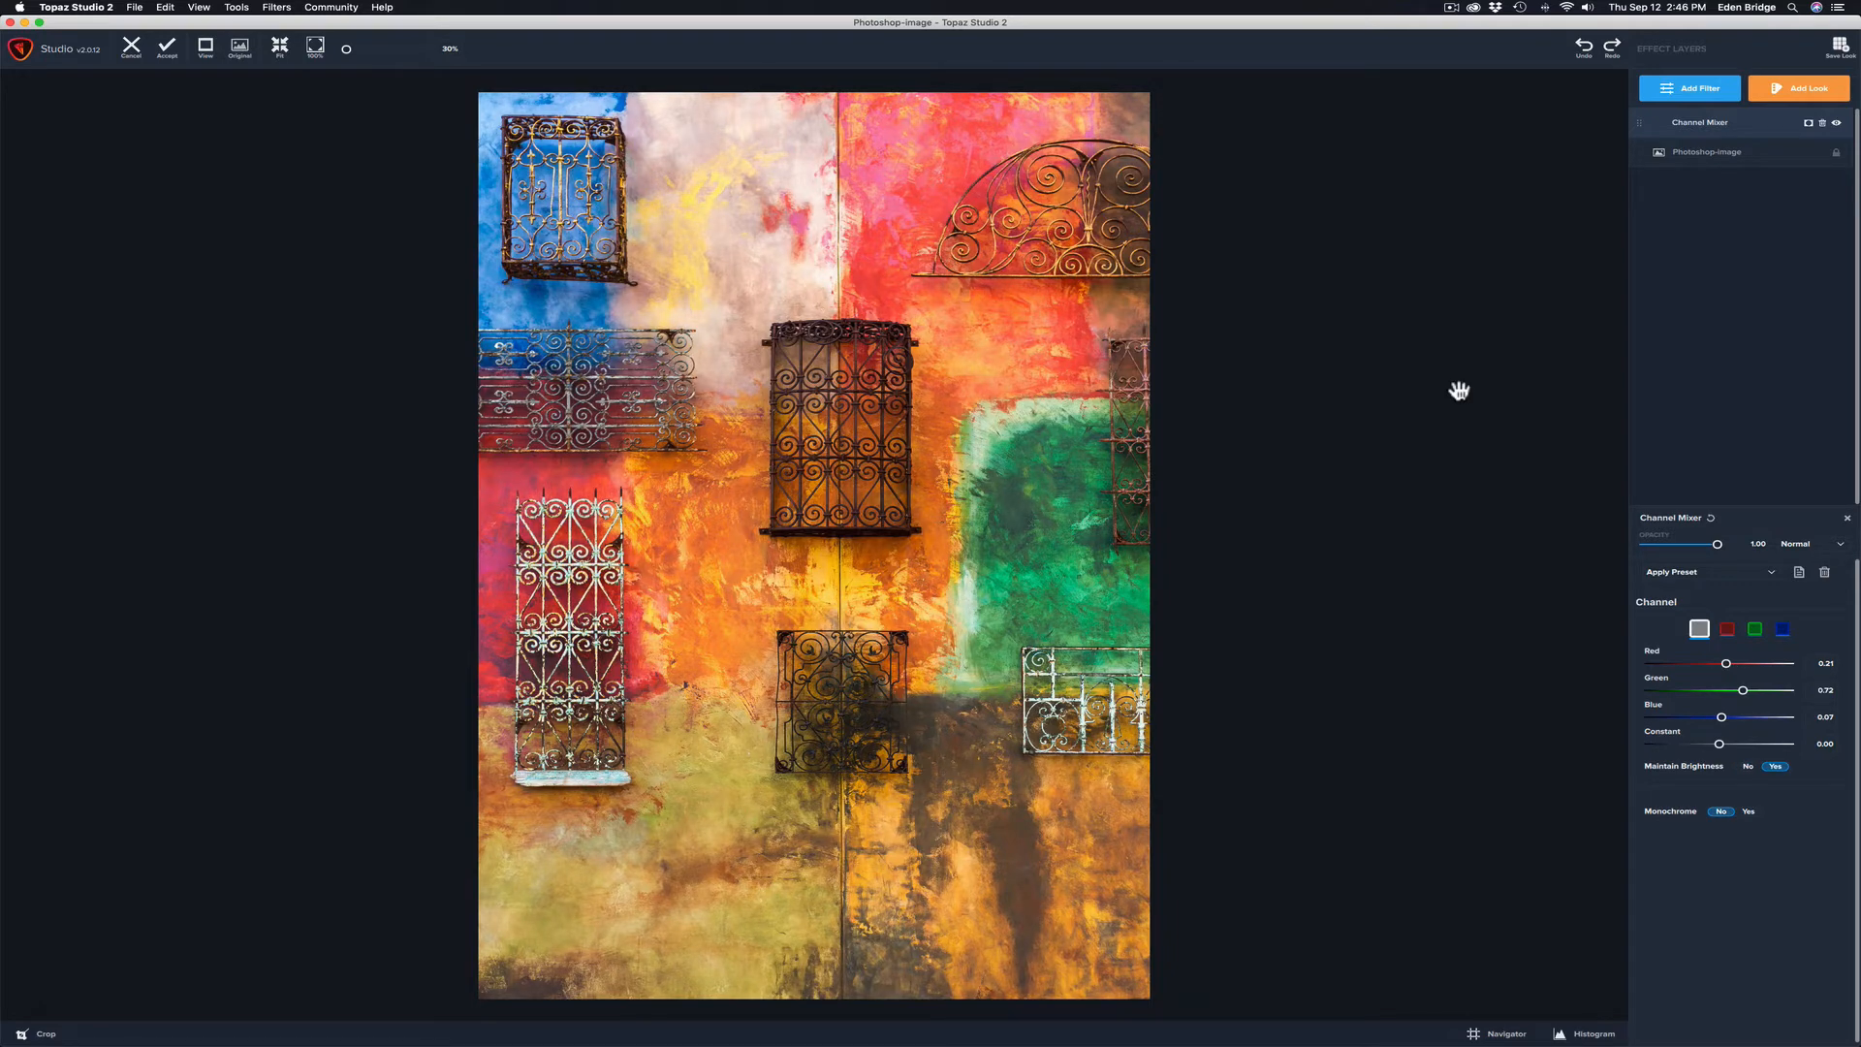
- Look through the red, green and blue channels, and test a strongly reduced Red value in the red channel before resetting it
{"action": "left_click", "coordinate": [1730, 635]}
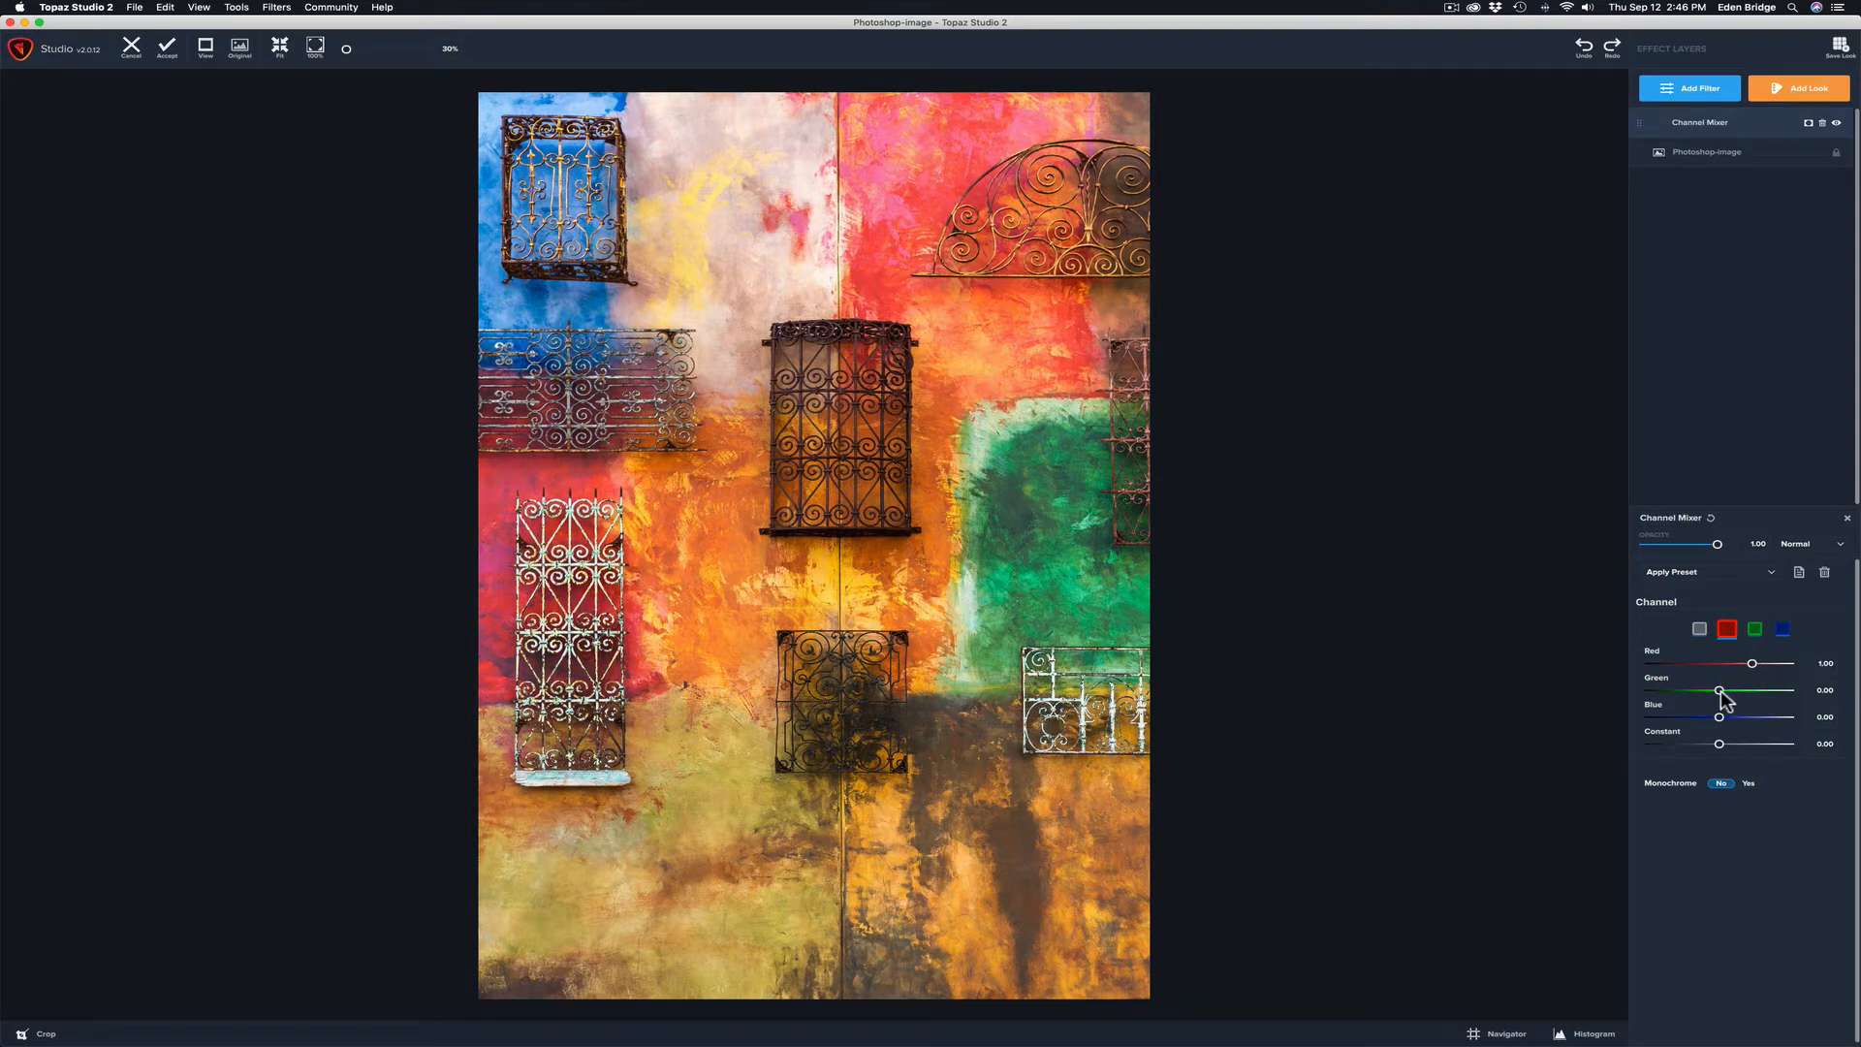
{"action": "left_click", "coordinate": [1757, 632]}
{"action": "left_click", "coordinate": [1783, 632]}
{"action": "left_click", "coordinate": [1729, 632]}
{"action": "left_click", "coordinate": [1753, 661]}
{"action": "left_click_drag", "start_coordinate": [1755, 660], "coordinate": [1661, 653]}
{"action": "double_click", "coordinate": [1661, 659]}
- In the red channel, test Green at about -0.55 and Blue at about -0.82, resetting each value
{"action": "mouse_move", "coordinate": [1719, 694]}
{"action": "left_mouse_down"}
{"action": "mouse_move", "coordinate": [1745, 697]}
{"action": "mouse_move", "coordinate": [1702, 696]}
{"action": "left_mouse_up"}
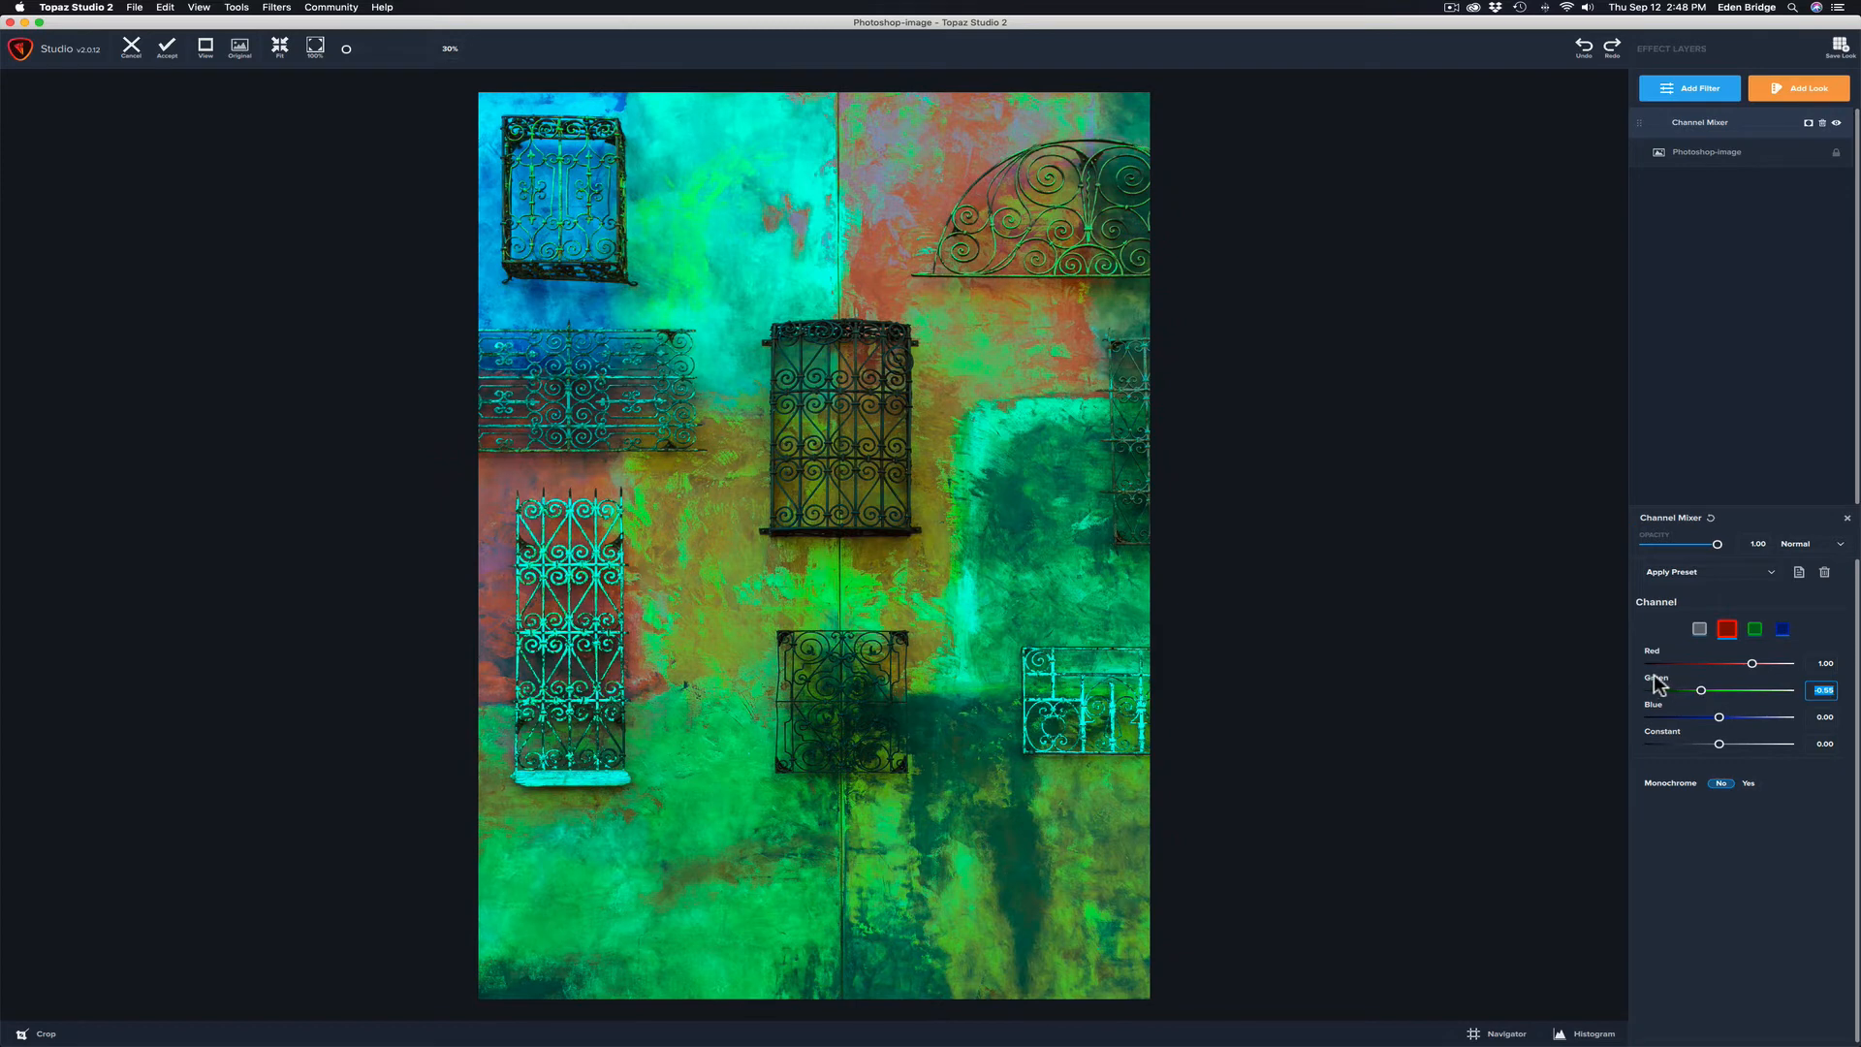
{"action": "double_click", "coordinate": [1658, 683]}
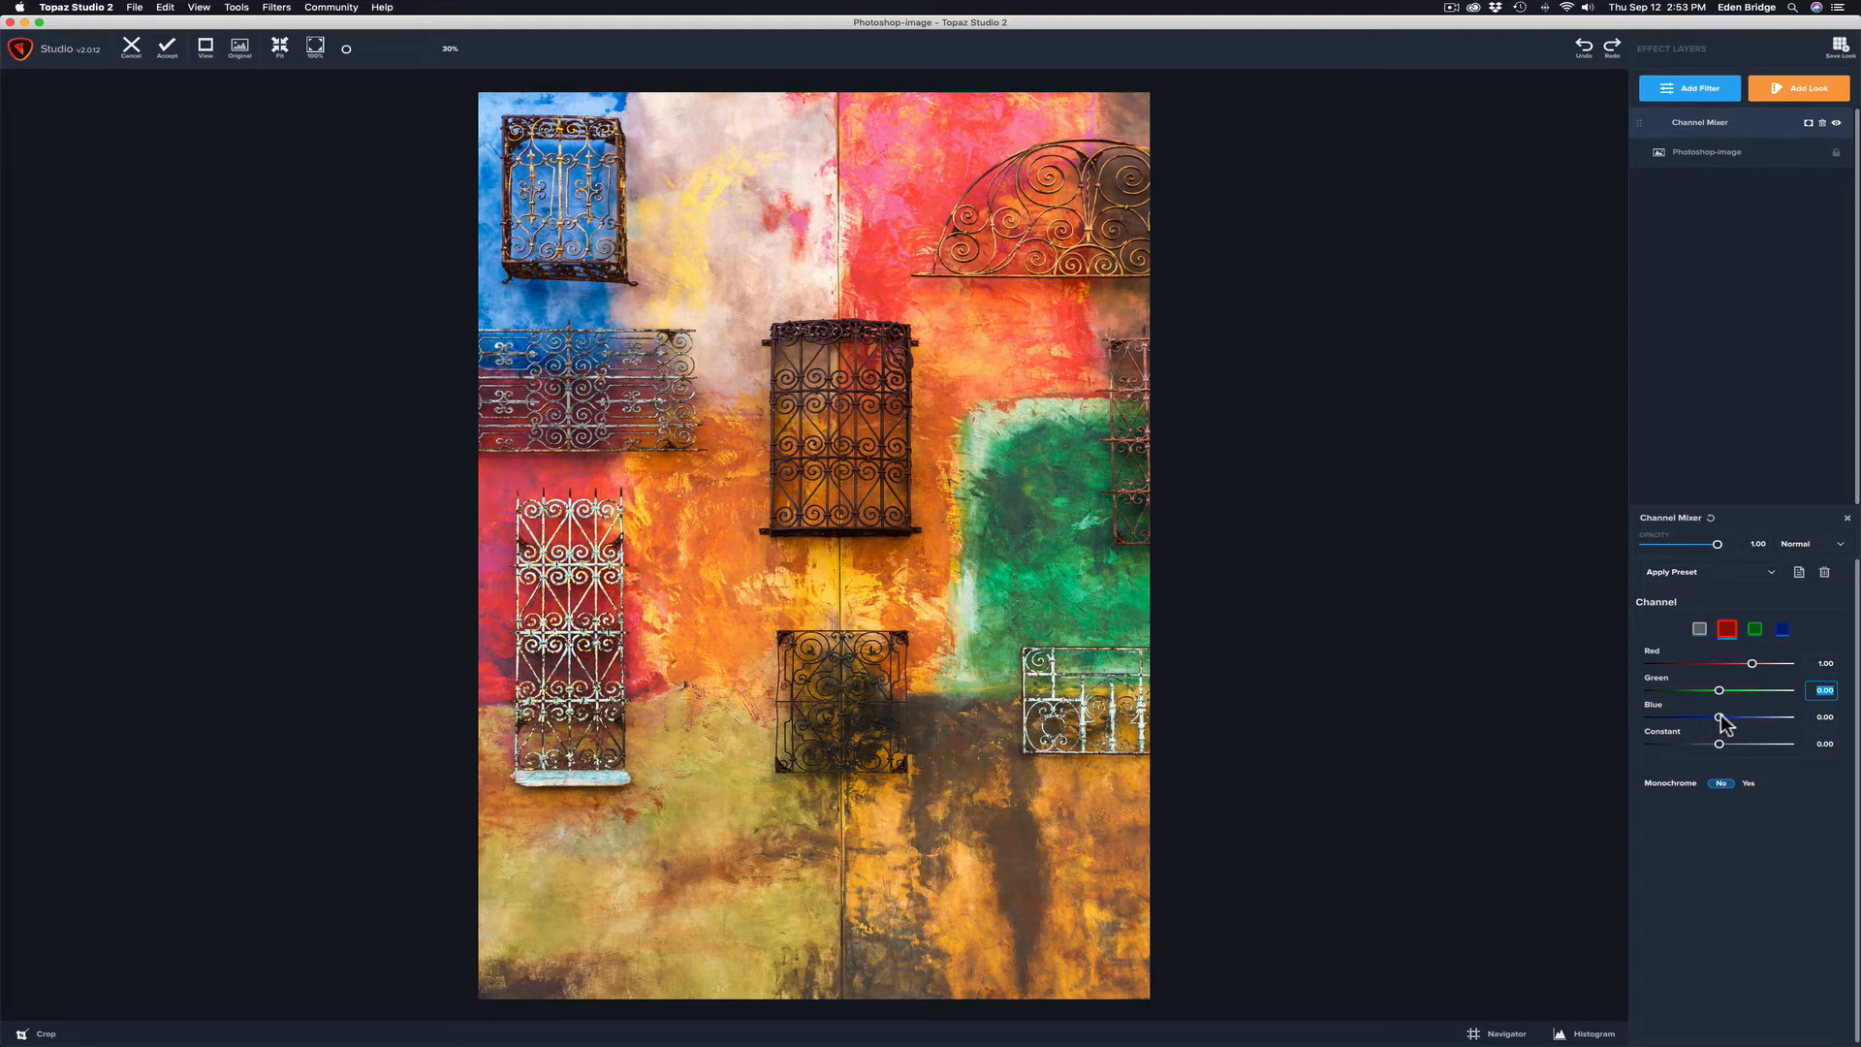
{"action": "mouse_move", "coordinate": [1719, 718]}
{"action": "left_mouse_down"}
{"action": "mouse_move", "coordinate": [1744, 717]}
{"action": "mouse_move", "coordinate": [1693, 723]}
{"action": "left_mouse_up"}
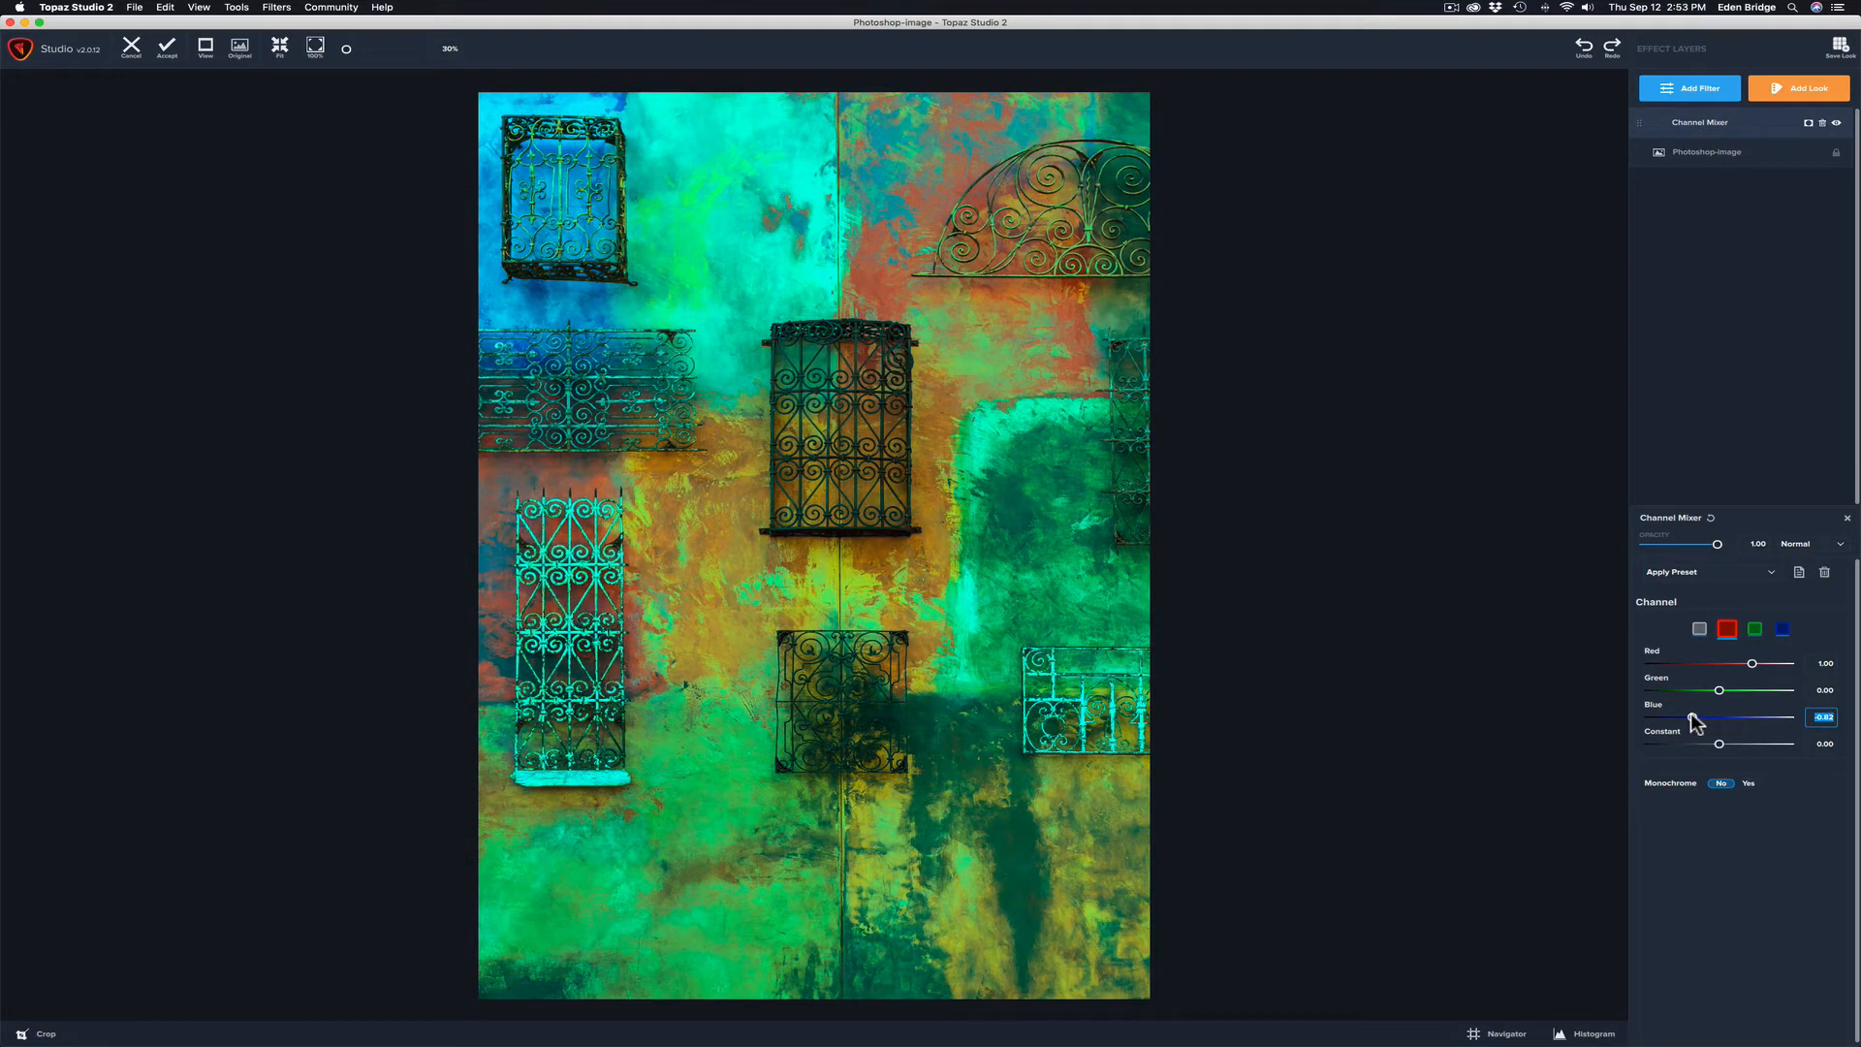
{"action": "double_click", "coordinate": [1655, 711]}
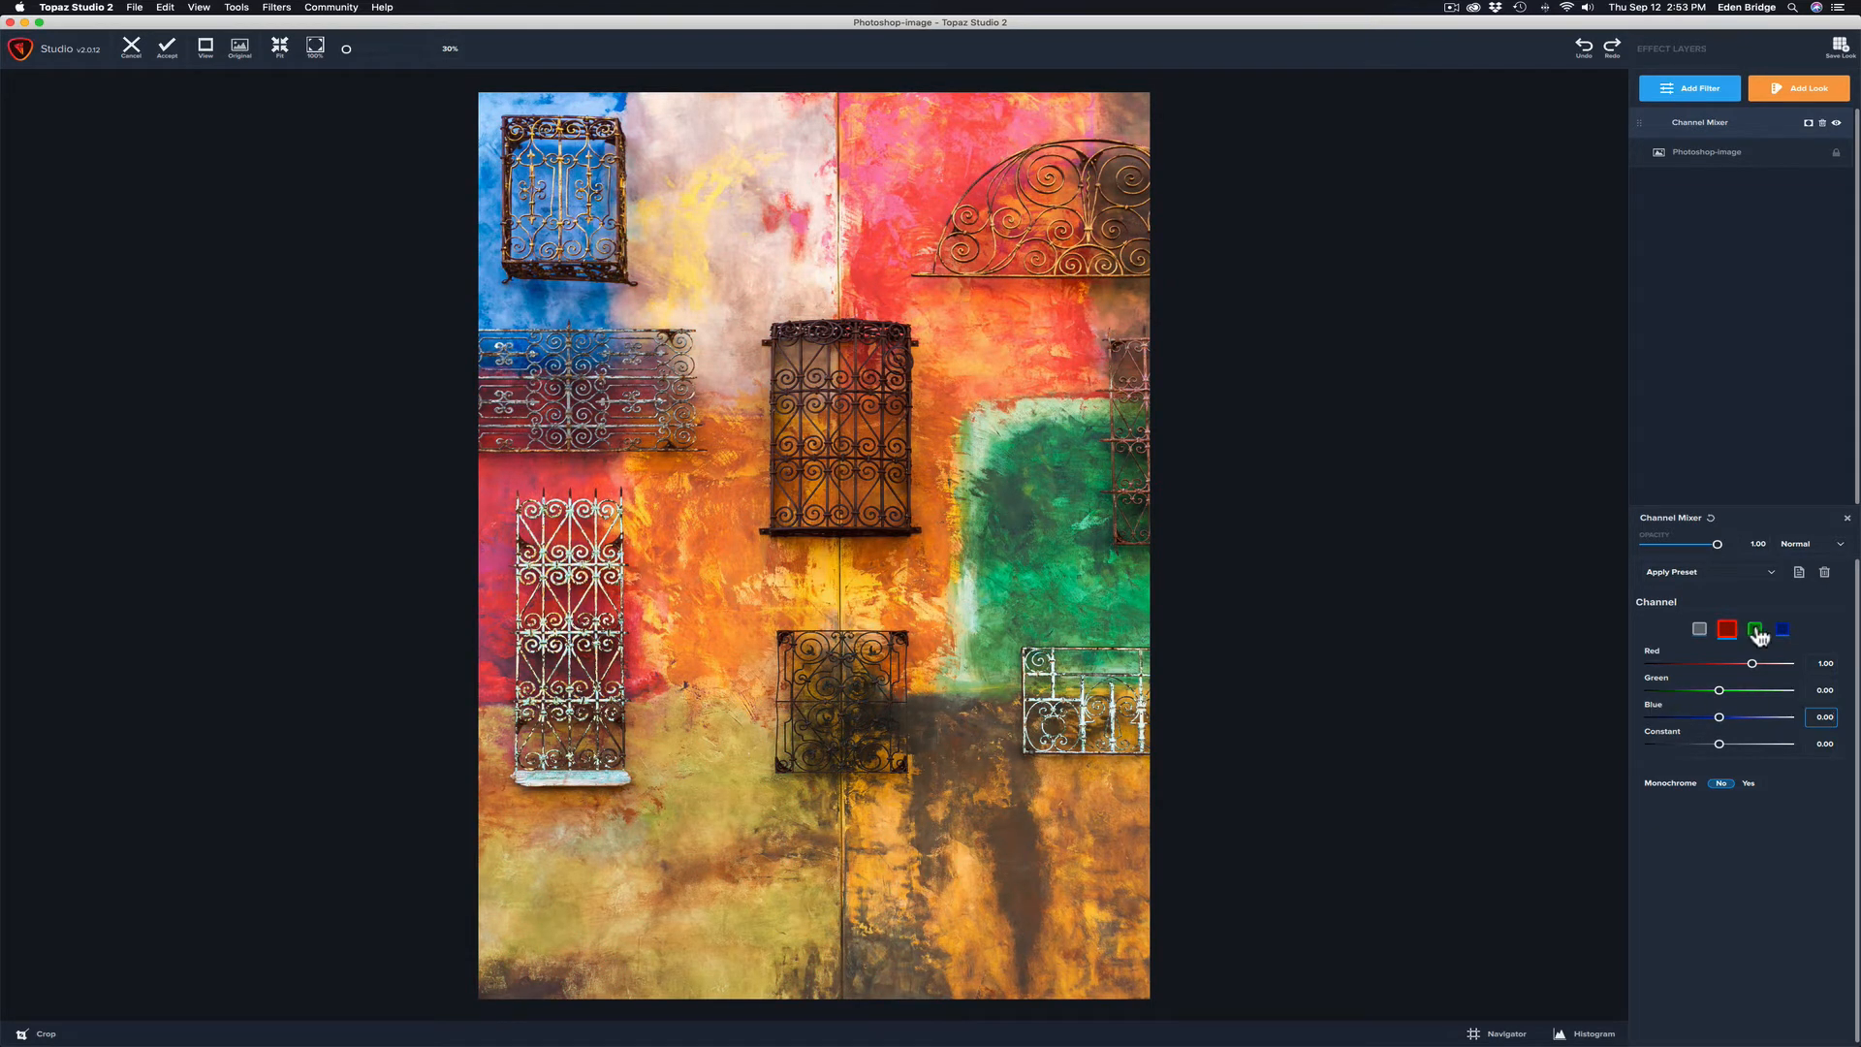
- Switch to the green channel and test a strongly reduced Green value, resetting it to the default
{"action": "left_click", "coordinate": [1756, 631]}
{"action": "left_click_drag", "start_coordinate": [1754, 689], "coordinate": [1680, 689]}
{"action": "double_click", "coordinate": [1683, 690]}
- In the green channel, test Red at about 0.10 and -0.36 and Blue at about -0.66, resetting each value
{"action": "mouse_move", "coordinate": [1721, 663]}
{"action": "left_mouse_down"}
{"action": "mouse_move", "coordinate": [1767, 664]}
{"action": "mouse_move", "coordinate": [1722, 664]}
{"action": "left_mouse_up"}
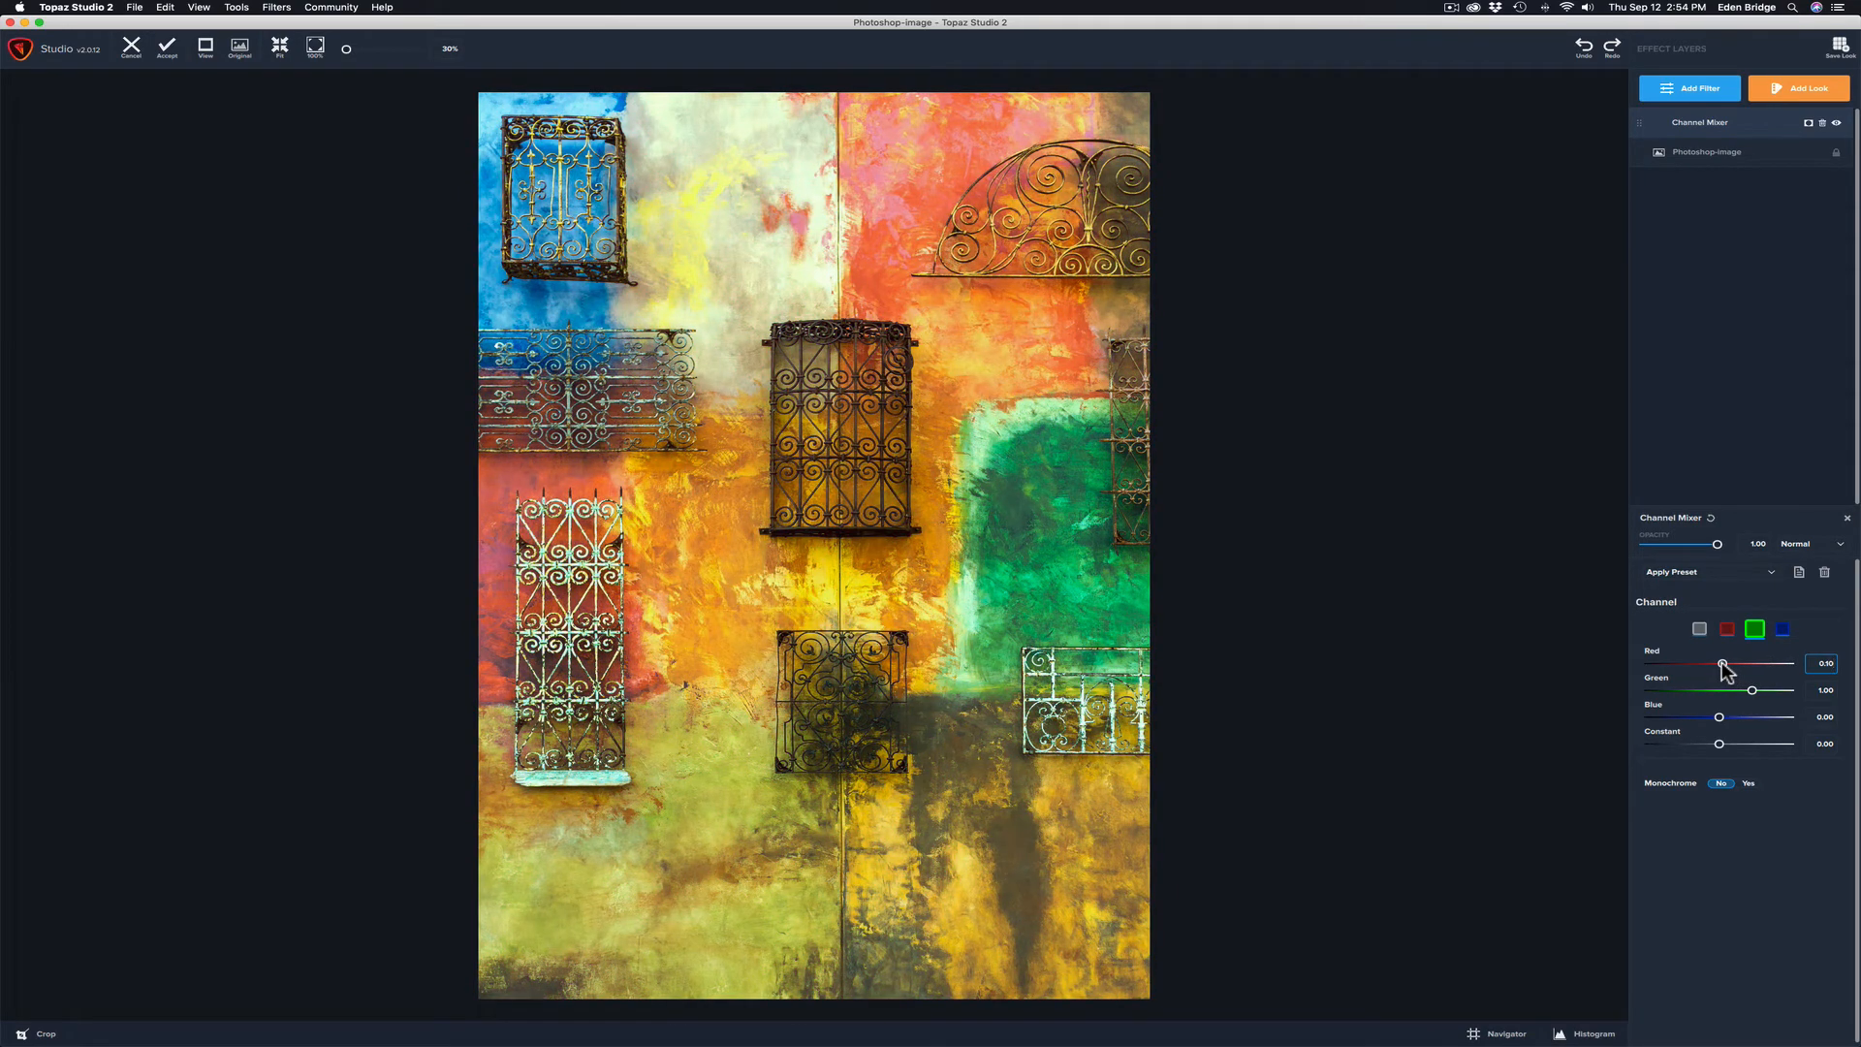
{"action": "left_click_drag", "start_coordinate": [1722, 664], "coordinate": [1707, 664]}
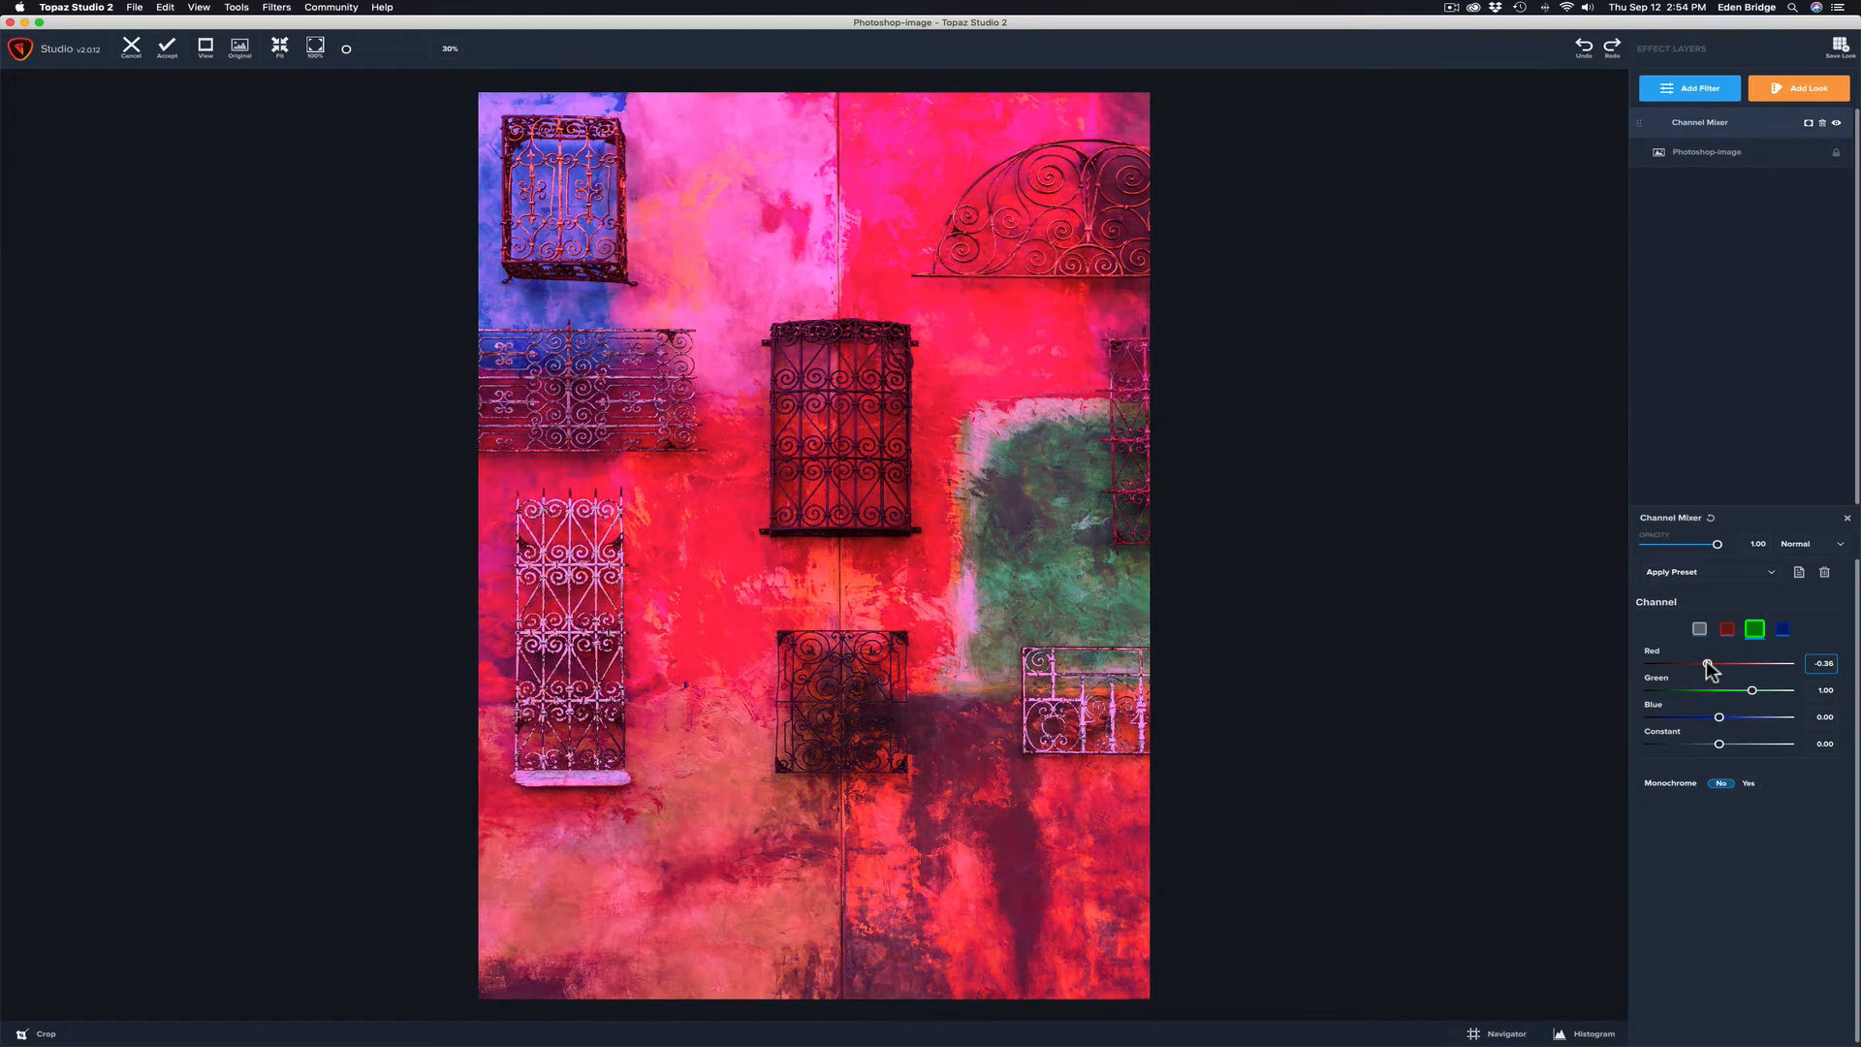
{"action": "double_click", "coordinate": [1651, 650]}
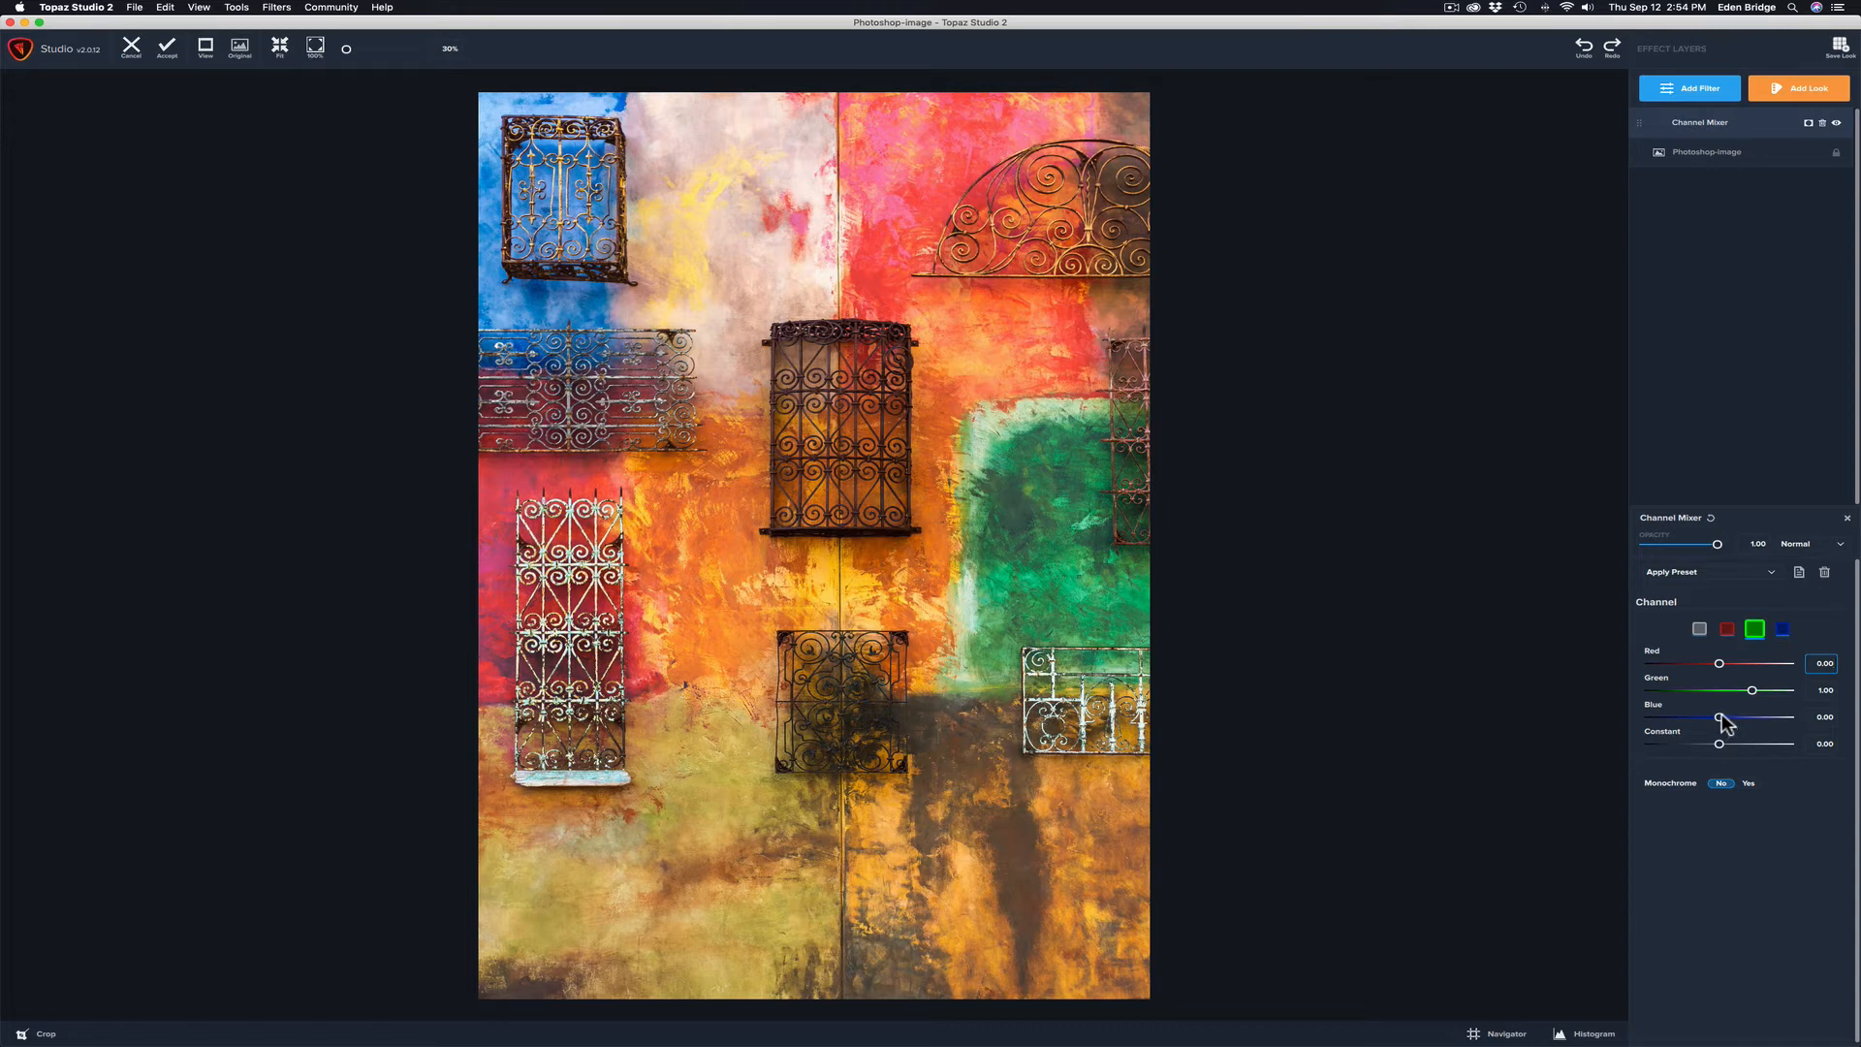
{"action": "mouse_move", "coordinate": [1721, 716]}
{"action": "left_mouse_down"}
{"action": "mouse_move", "coordinate": [1751, 719]}
{"action": "mouse_move", "coordinate": [1698, 717]}
{"action": "left_mouse_up"}
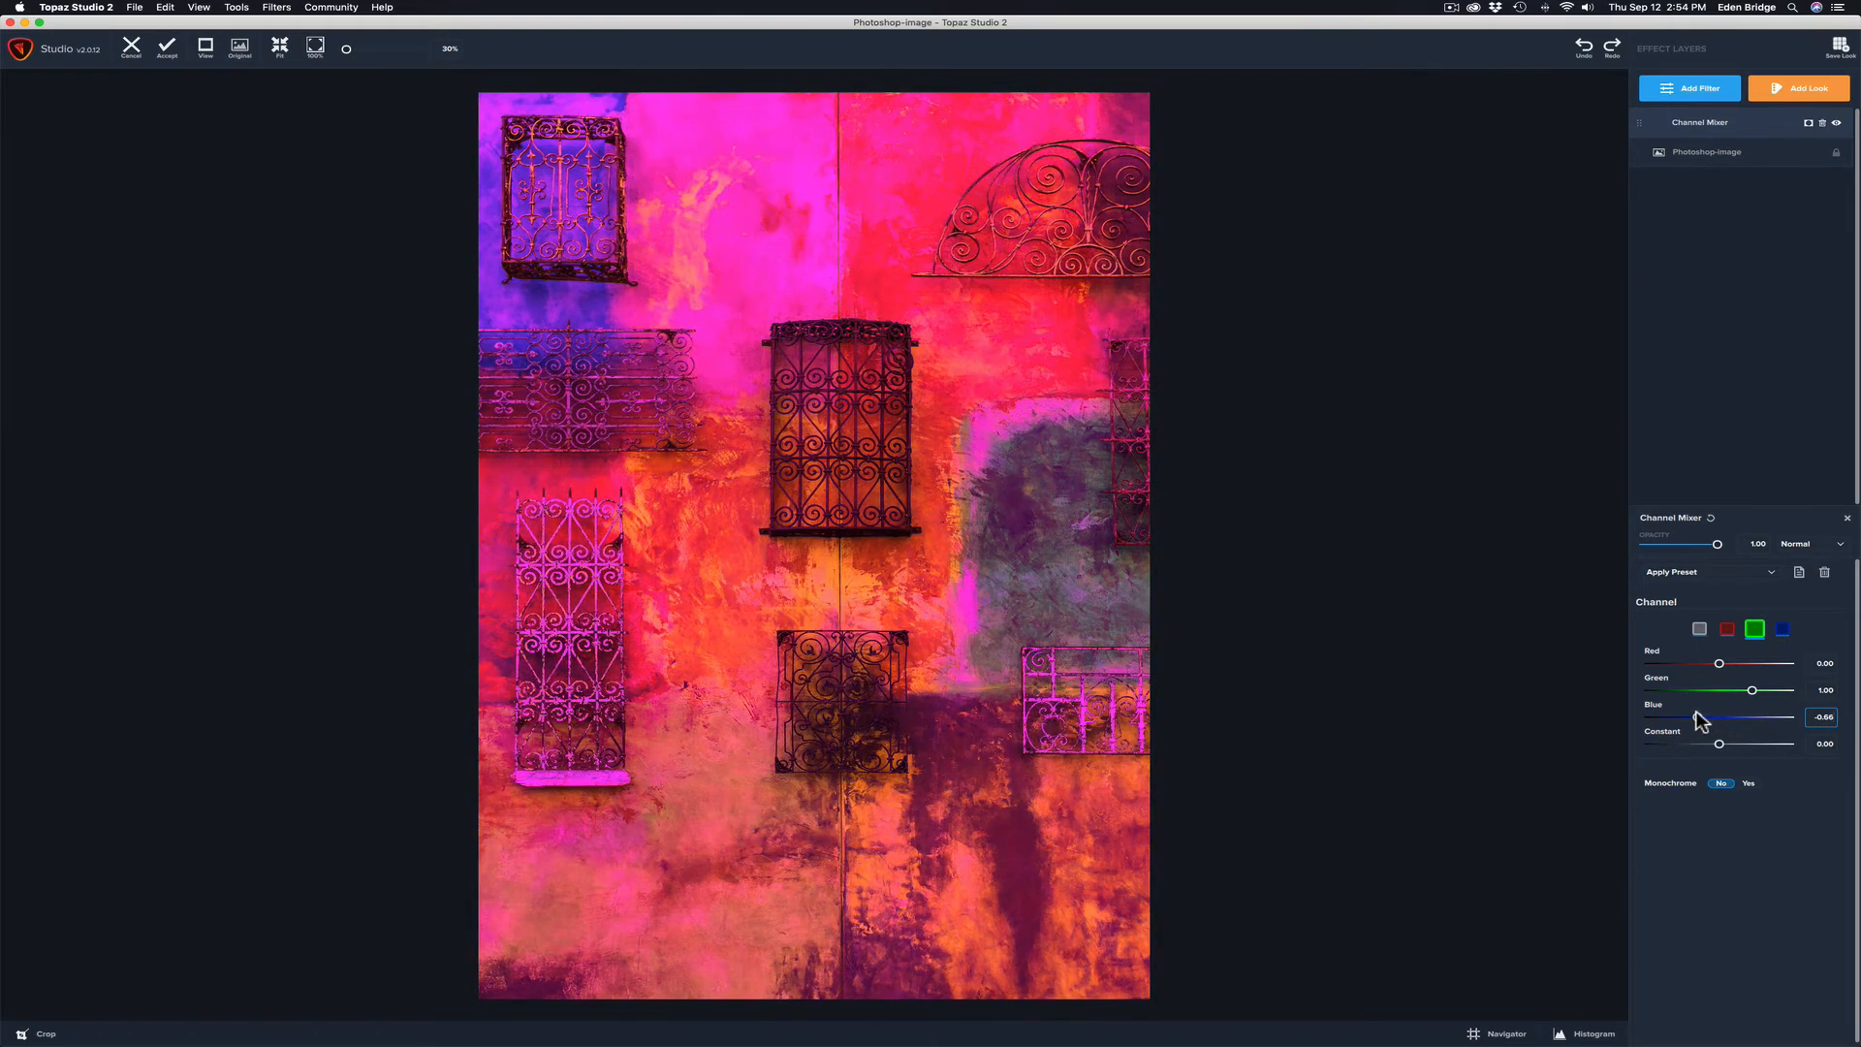
{"action": "double_click", "coordinate": [1653, 706]}
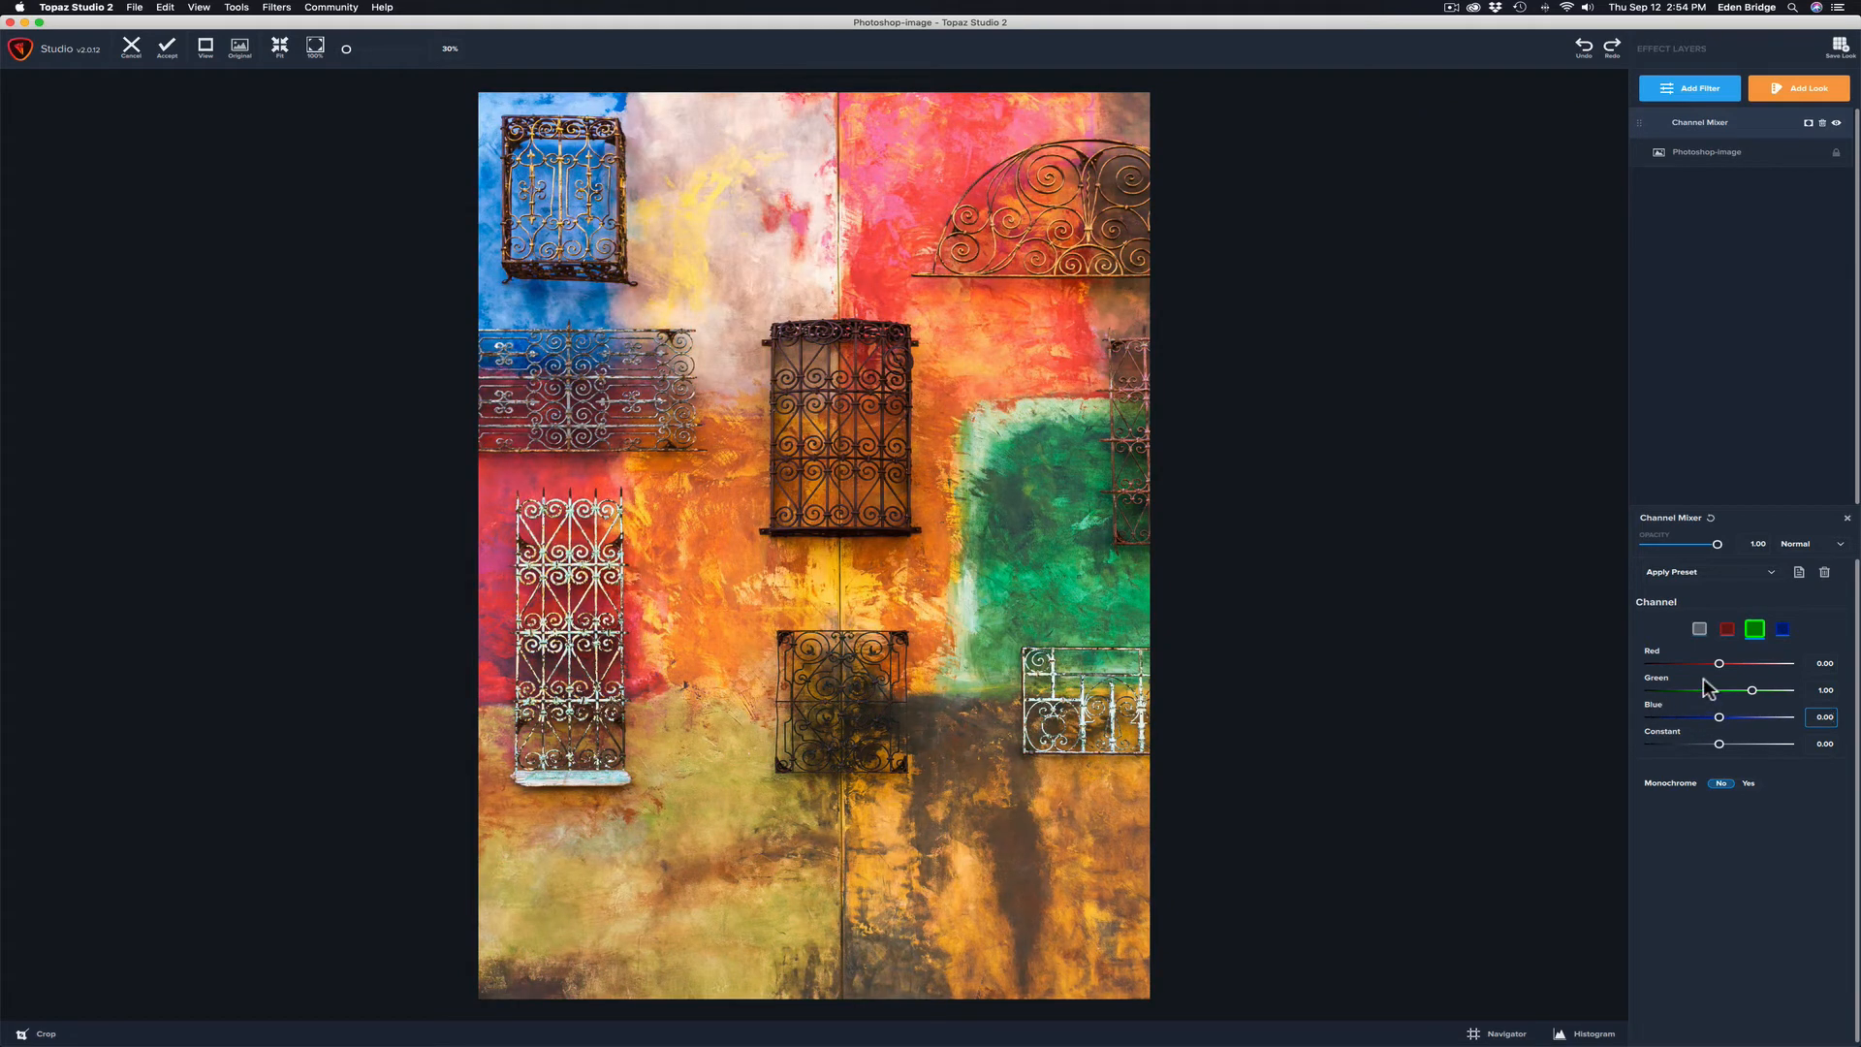
- Switch to the blue channel and test its Blue value at about 1.87 and -1.55, resetting it to the default
{"action": "left_click", "coordinate": [1782, 631]}
{"action": "left_click_drag", "start_coordinate": [1753, 716], "coordinate": [1792, 717]}
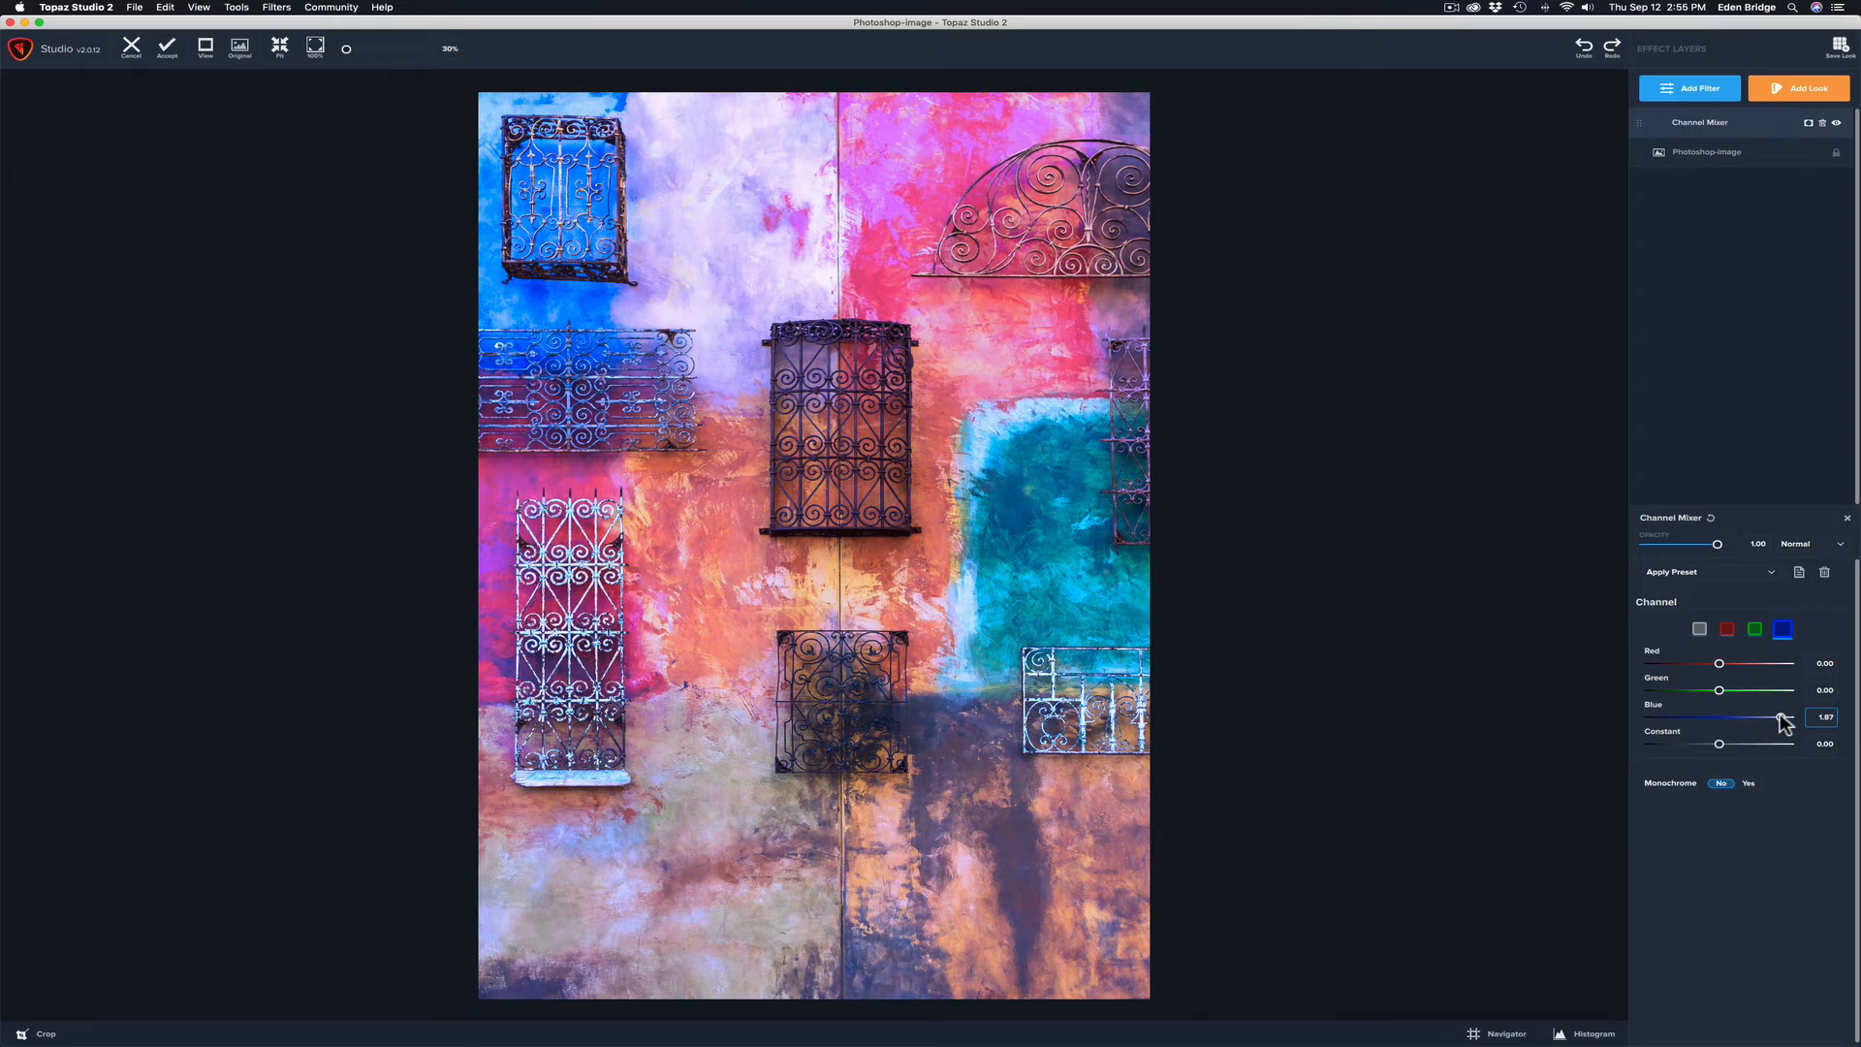
{"action": "left_click", "coordinate": [1712, 715]}
{"action": "left_click_drag", "start_coordinate": [1712, 715], "coordinate": [1662, 714]}
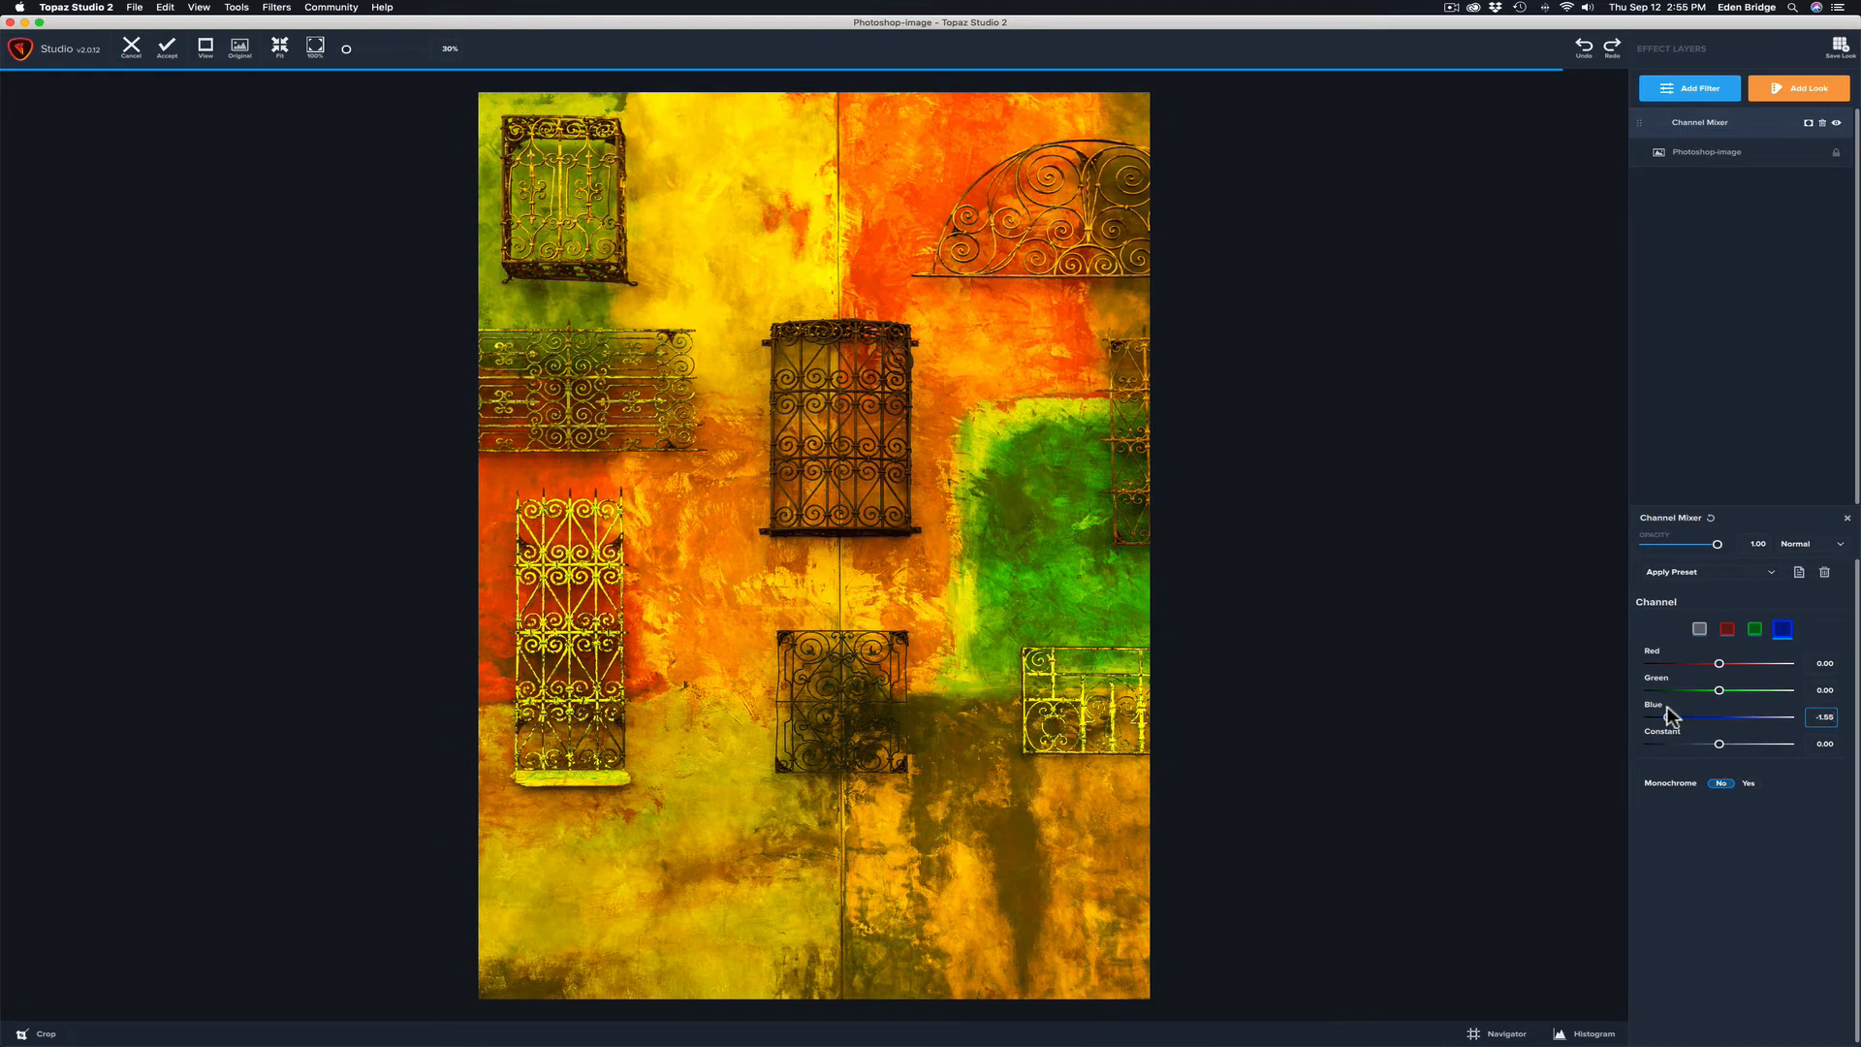
{"action": "double_click", "coordinate": [1657, 704]}
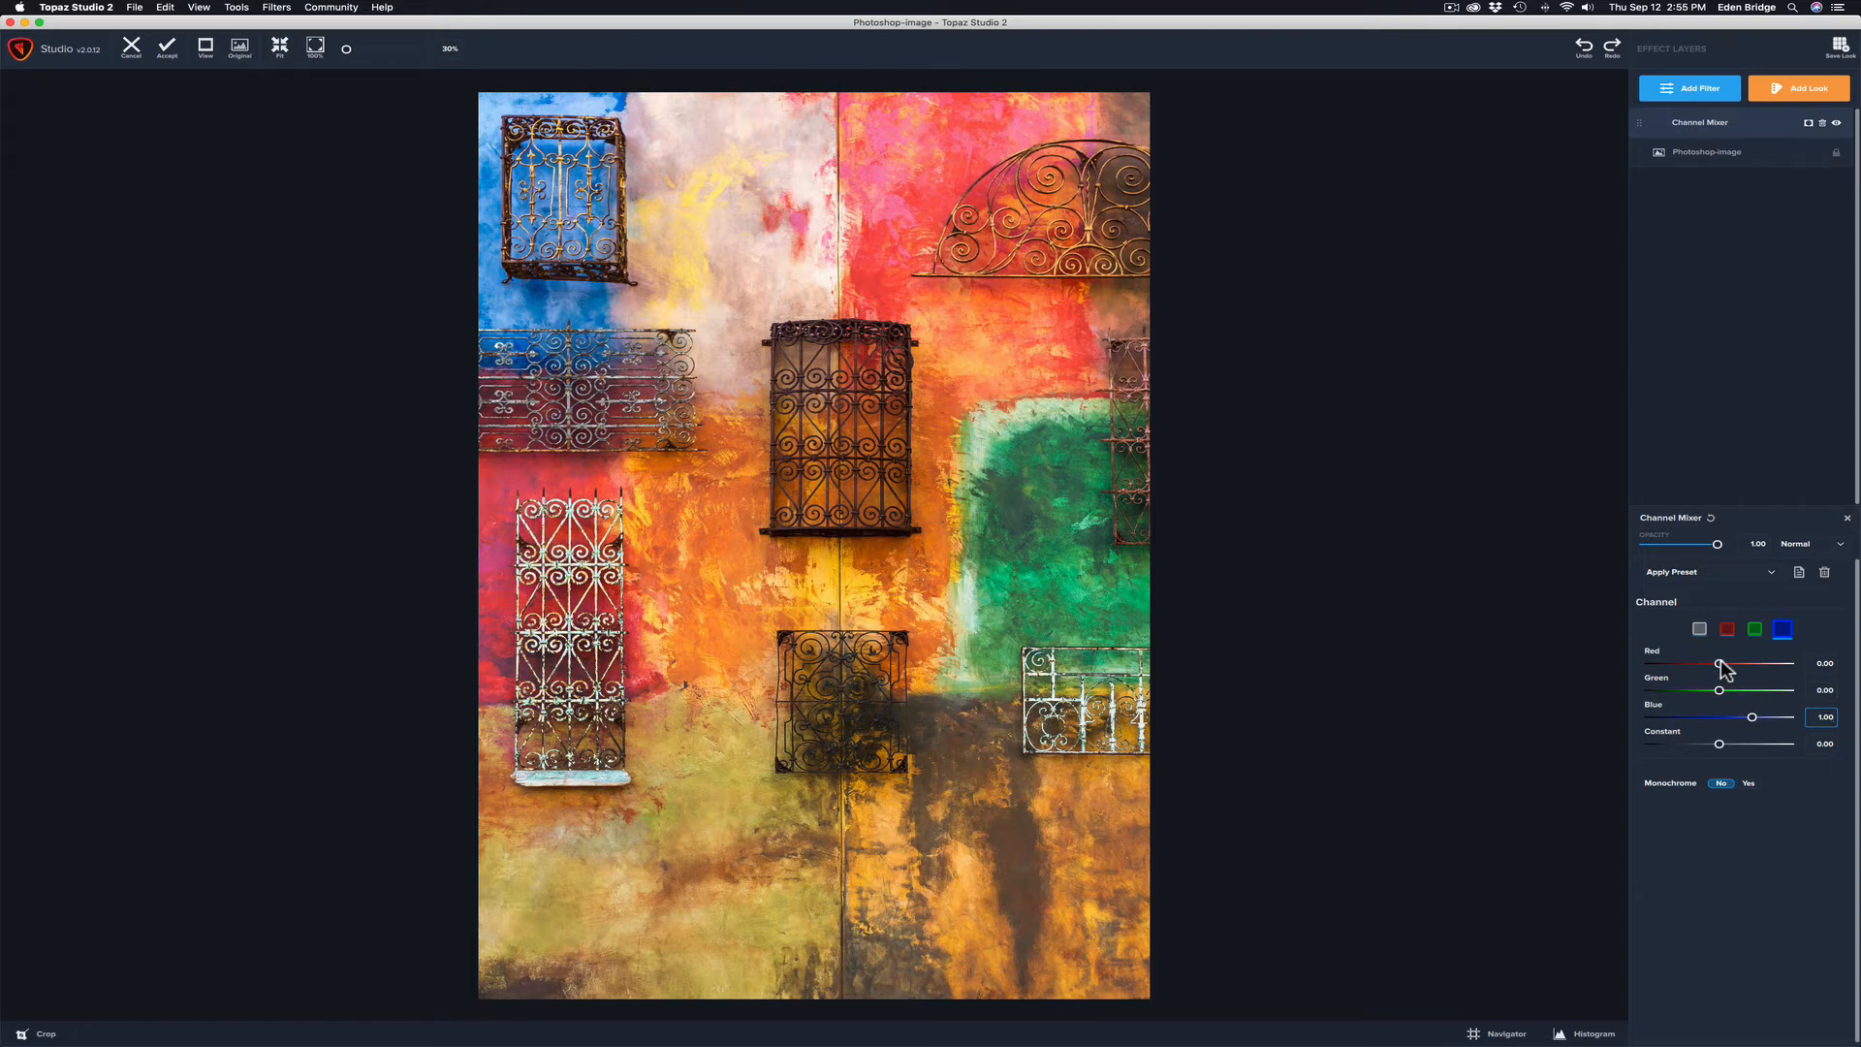
- In the blue channel, test strongly reduced Red and Green values, resetting each to its default
{"action": "left_click_drag", "start_coordinate": [1720, 663], "coordinate": [1672, 660]}
{"action": "double_click", "coordinate": [1653, 659]}
{"action": "left_click_drag", "start_coordinate": [1721, 686], "coordinate": [1682, 690]}
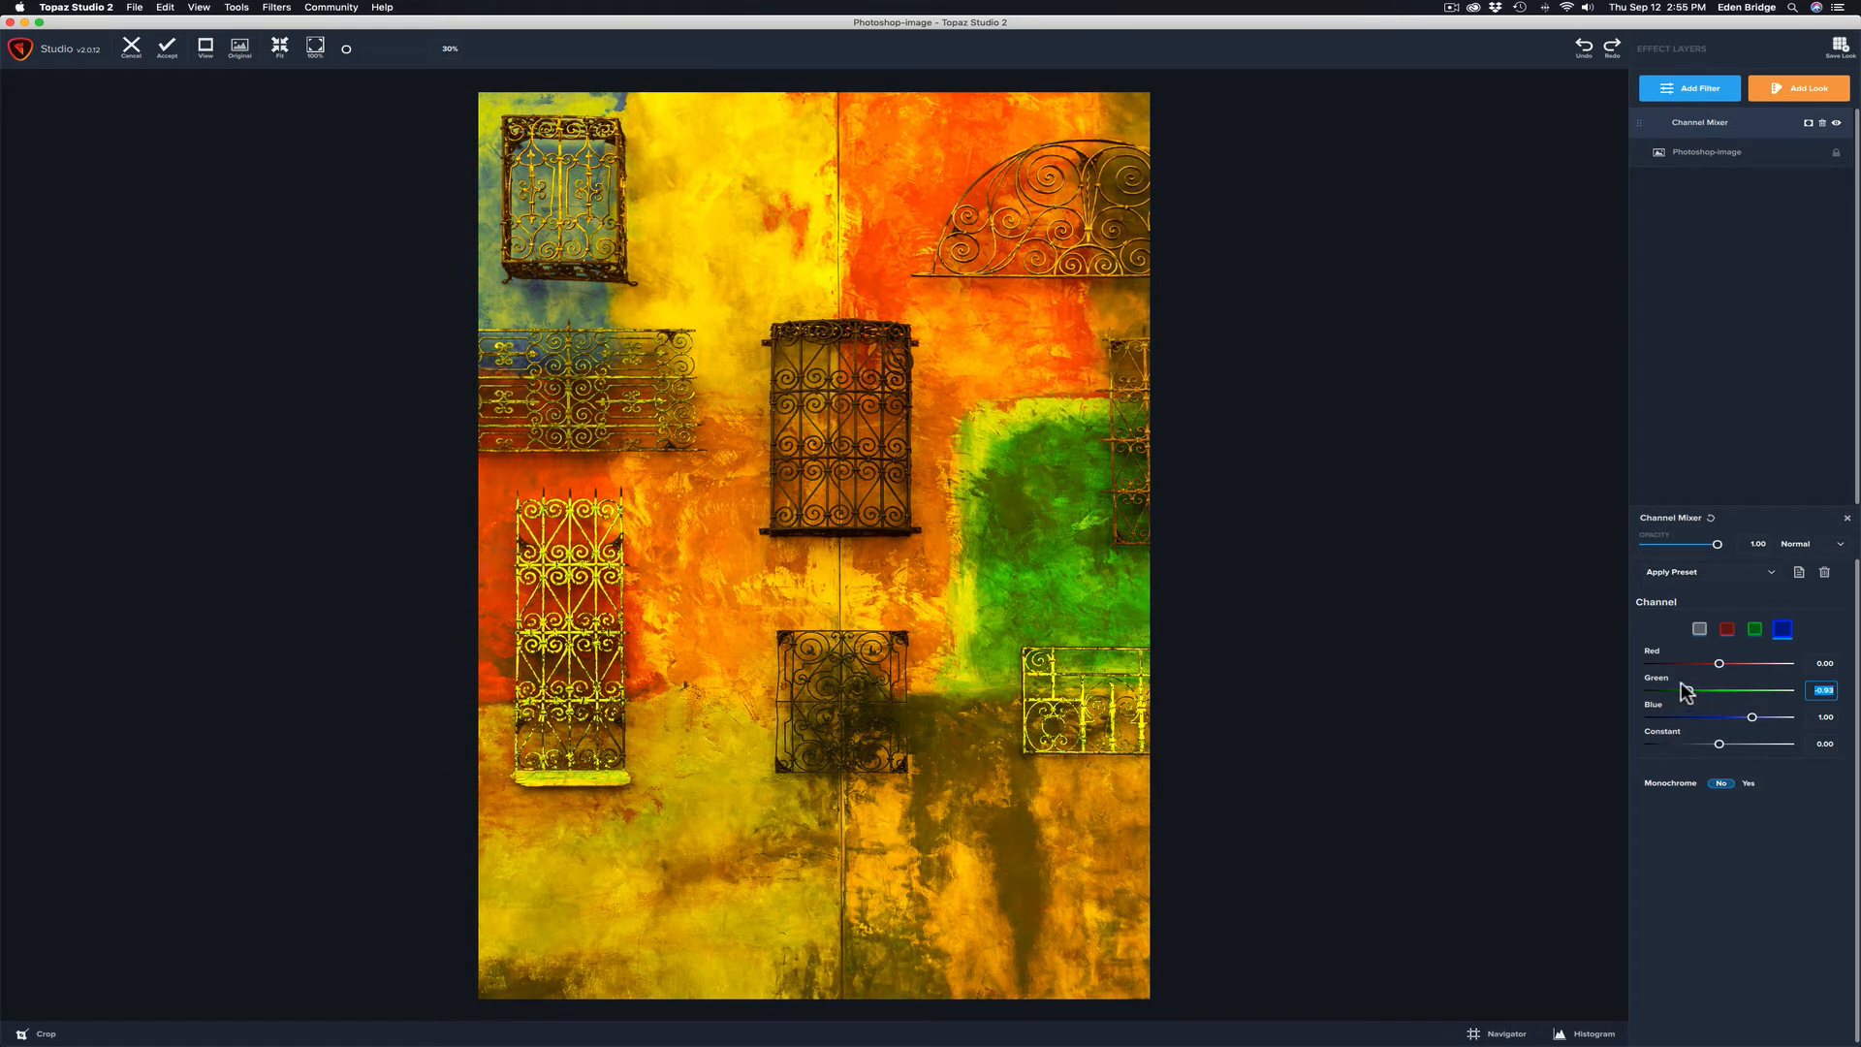
{"action": "double_click", "coordinate": [1666, 683]}
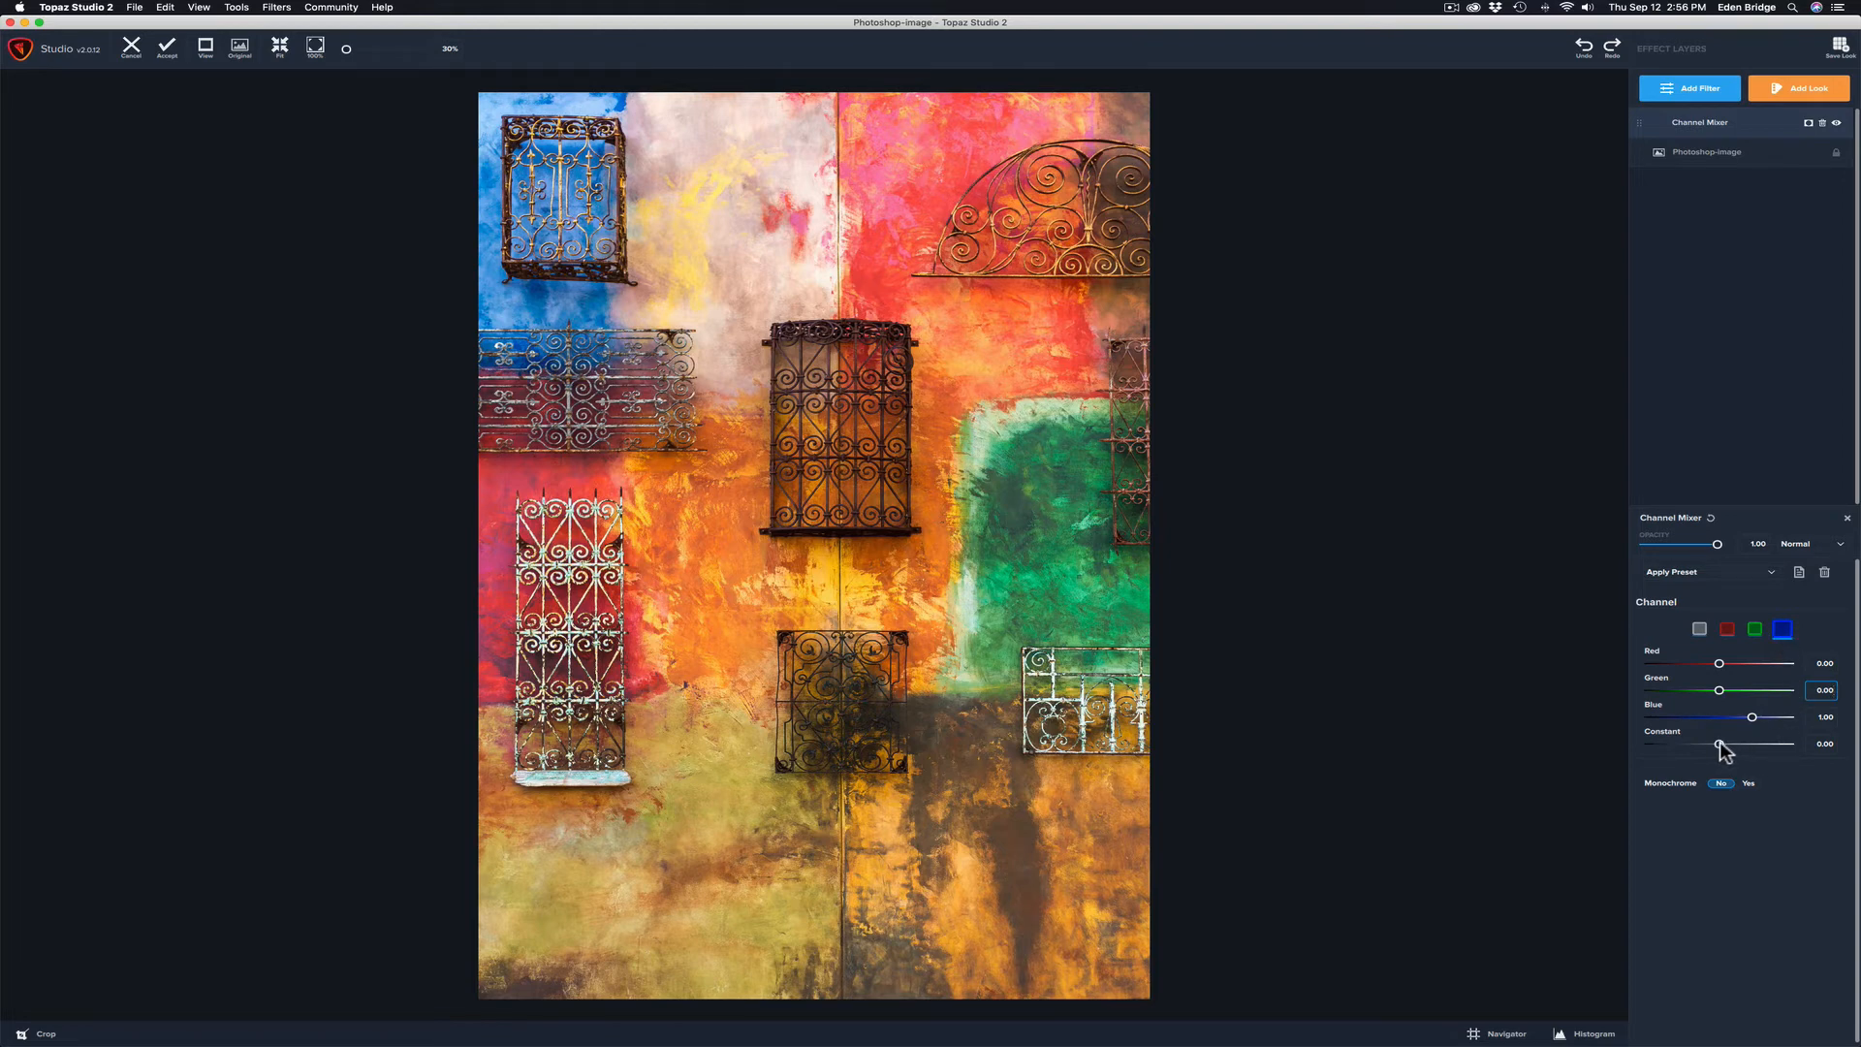
- Raise the blue channel's Constant to about 1.61, and lower it to about -1.75
{"action": "left_click_drag", "start_coordinate": [1719, 744], "coordinate": [1772, 744]}
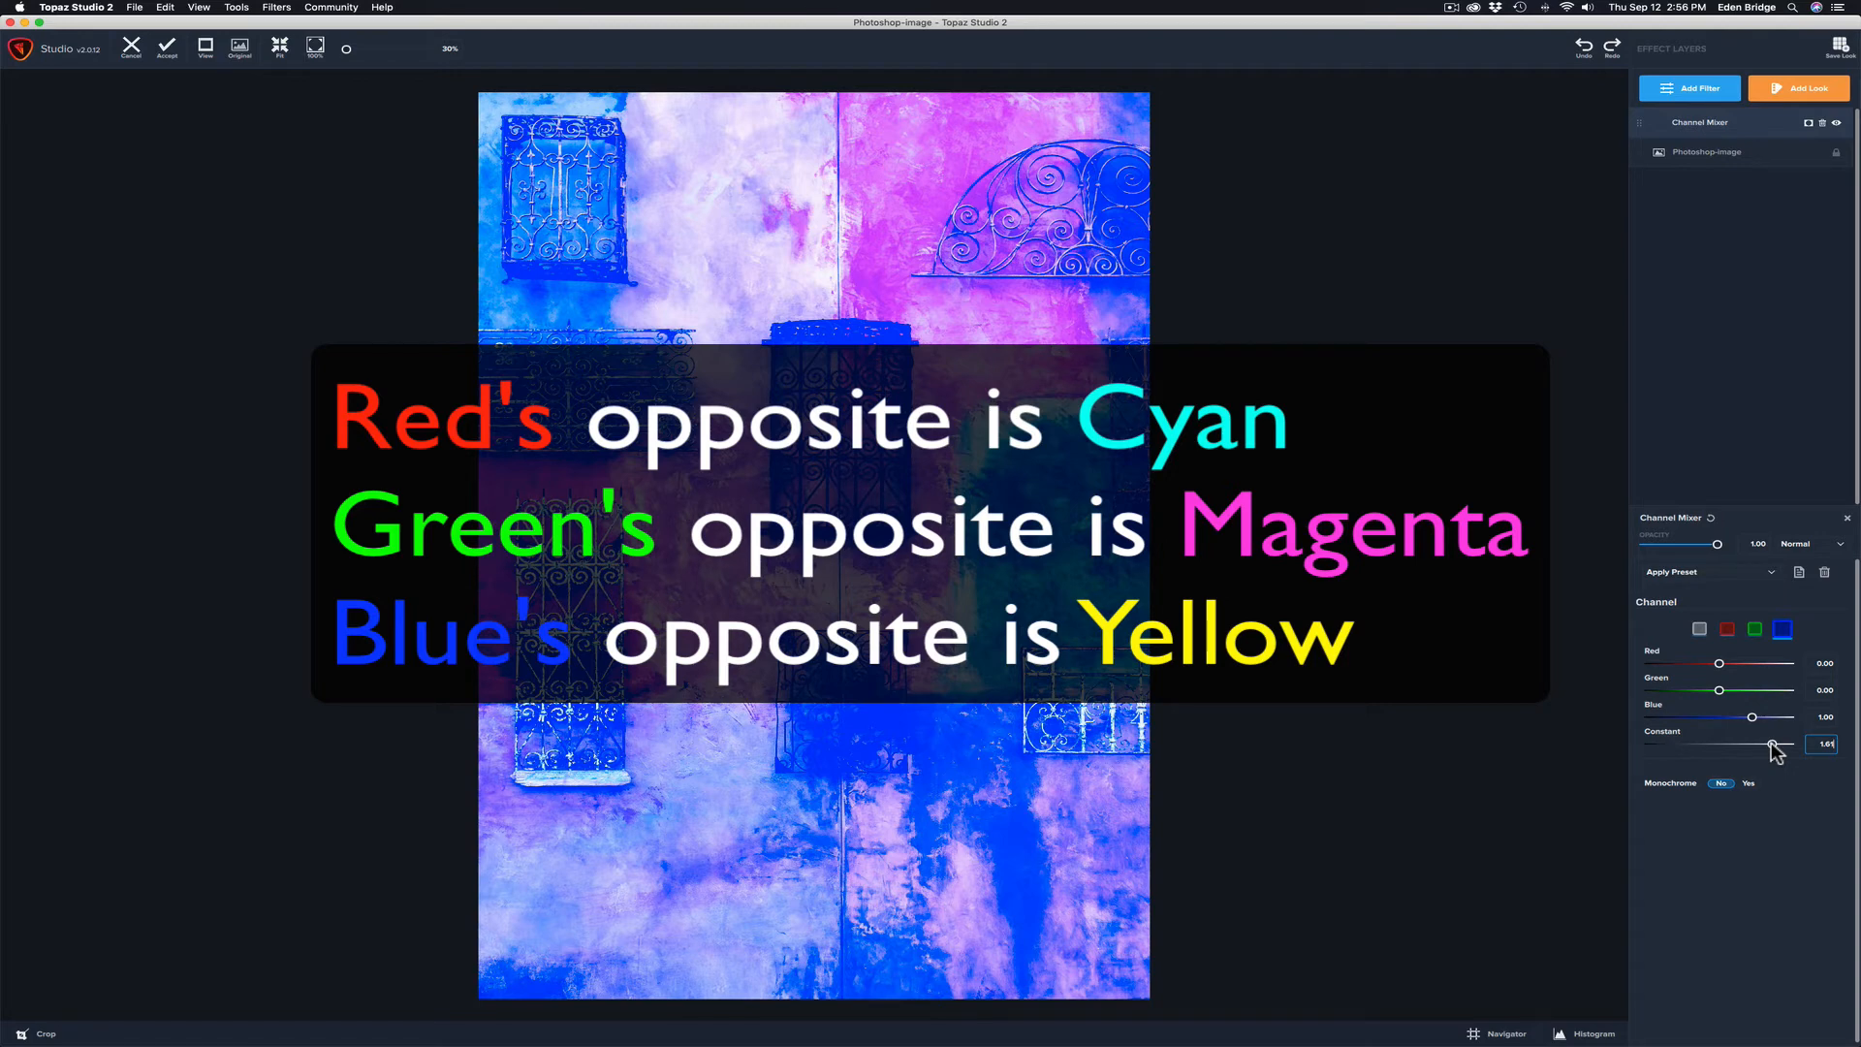
{"action": "left_click_drag", "start_coordinate": [1771, 744], "coordinate": [1658, 745]}
{"action": "left_click_drag", "start_coordinate": [1658, 742], "coordinate": [1661, 742]}
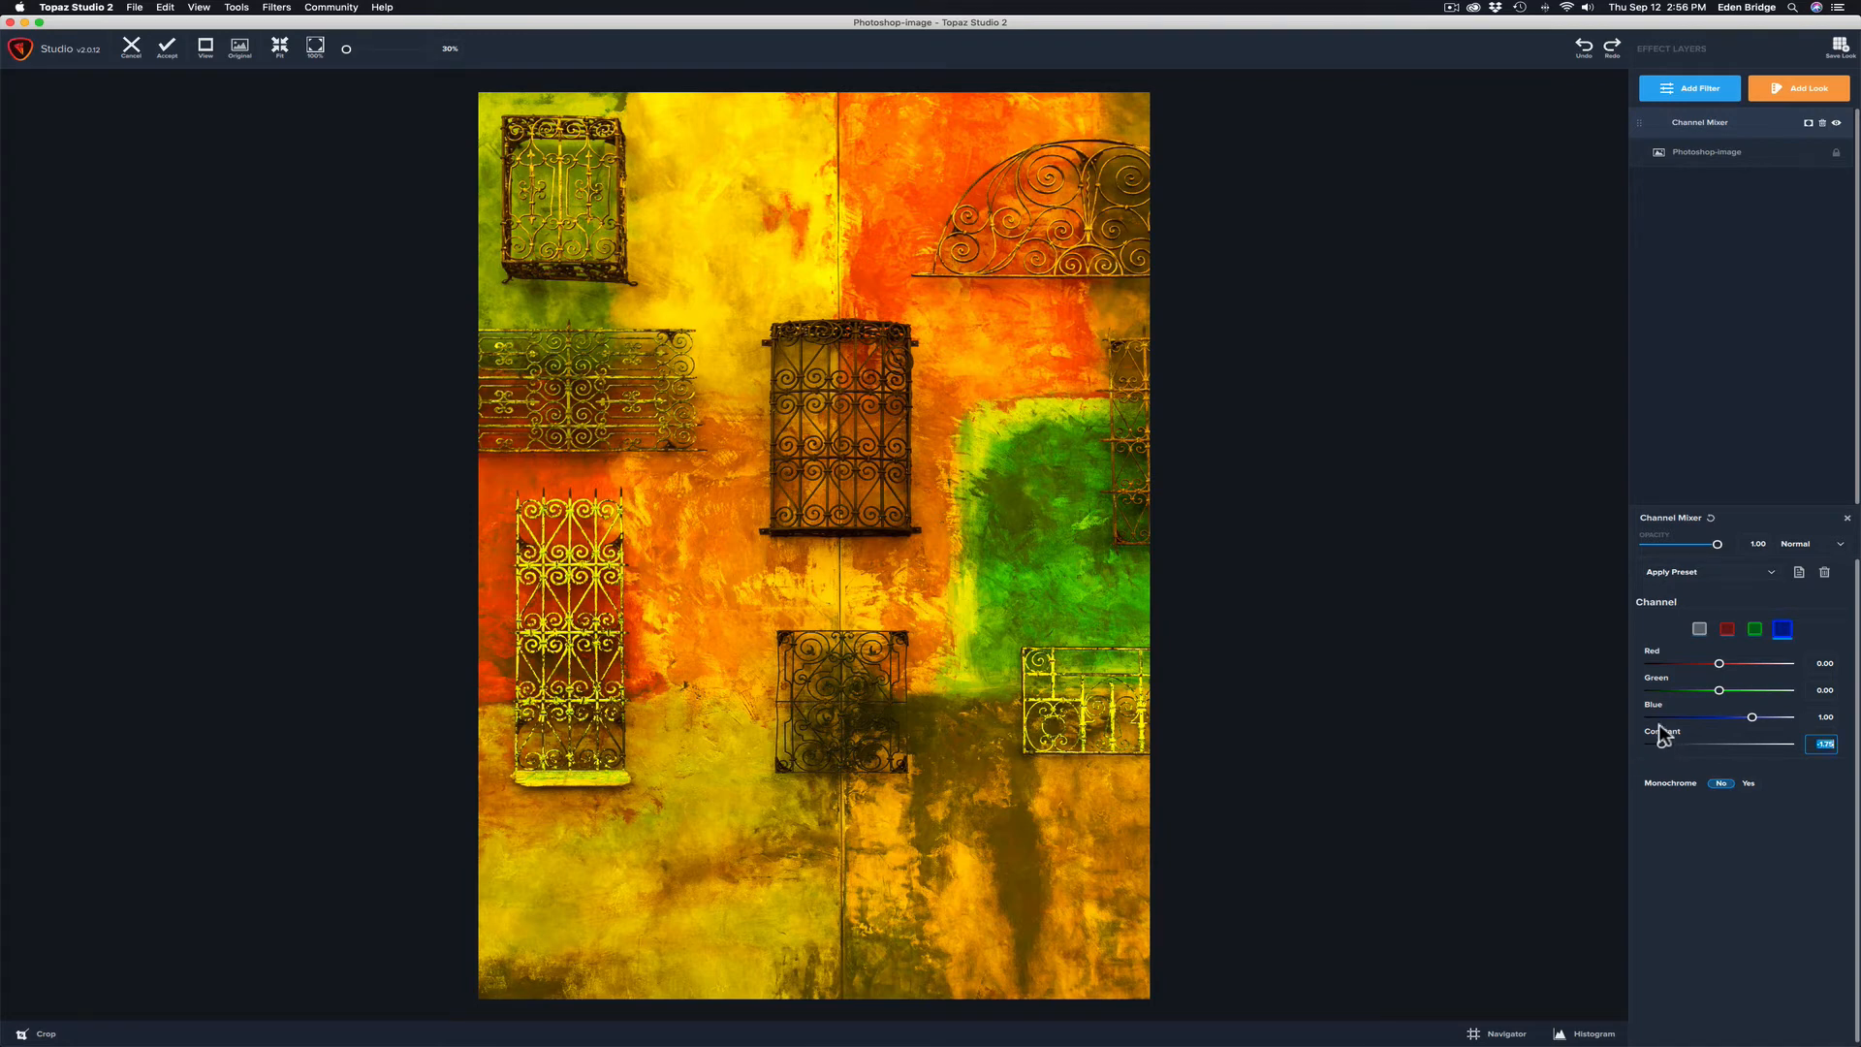
- Reset the blue channel's Constant, and test the green channel's Constant at about -1.33, resetting it to the default
{"action": "double_click", "coordinate": [1661, 730]}
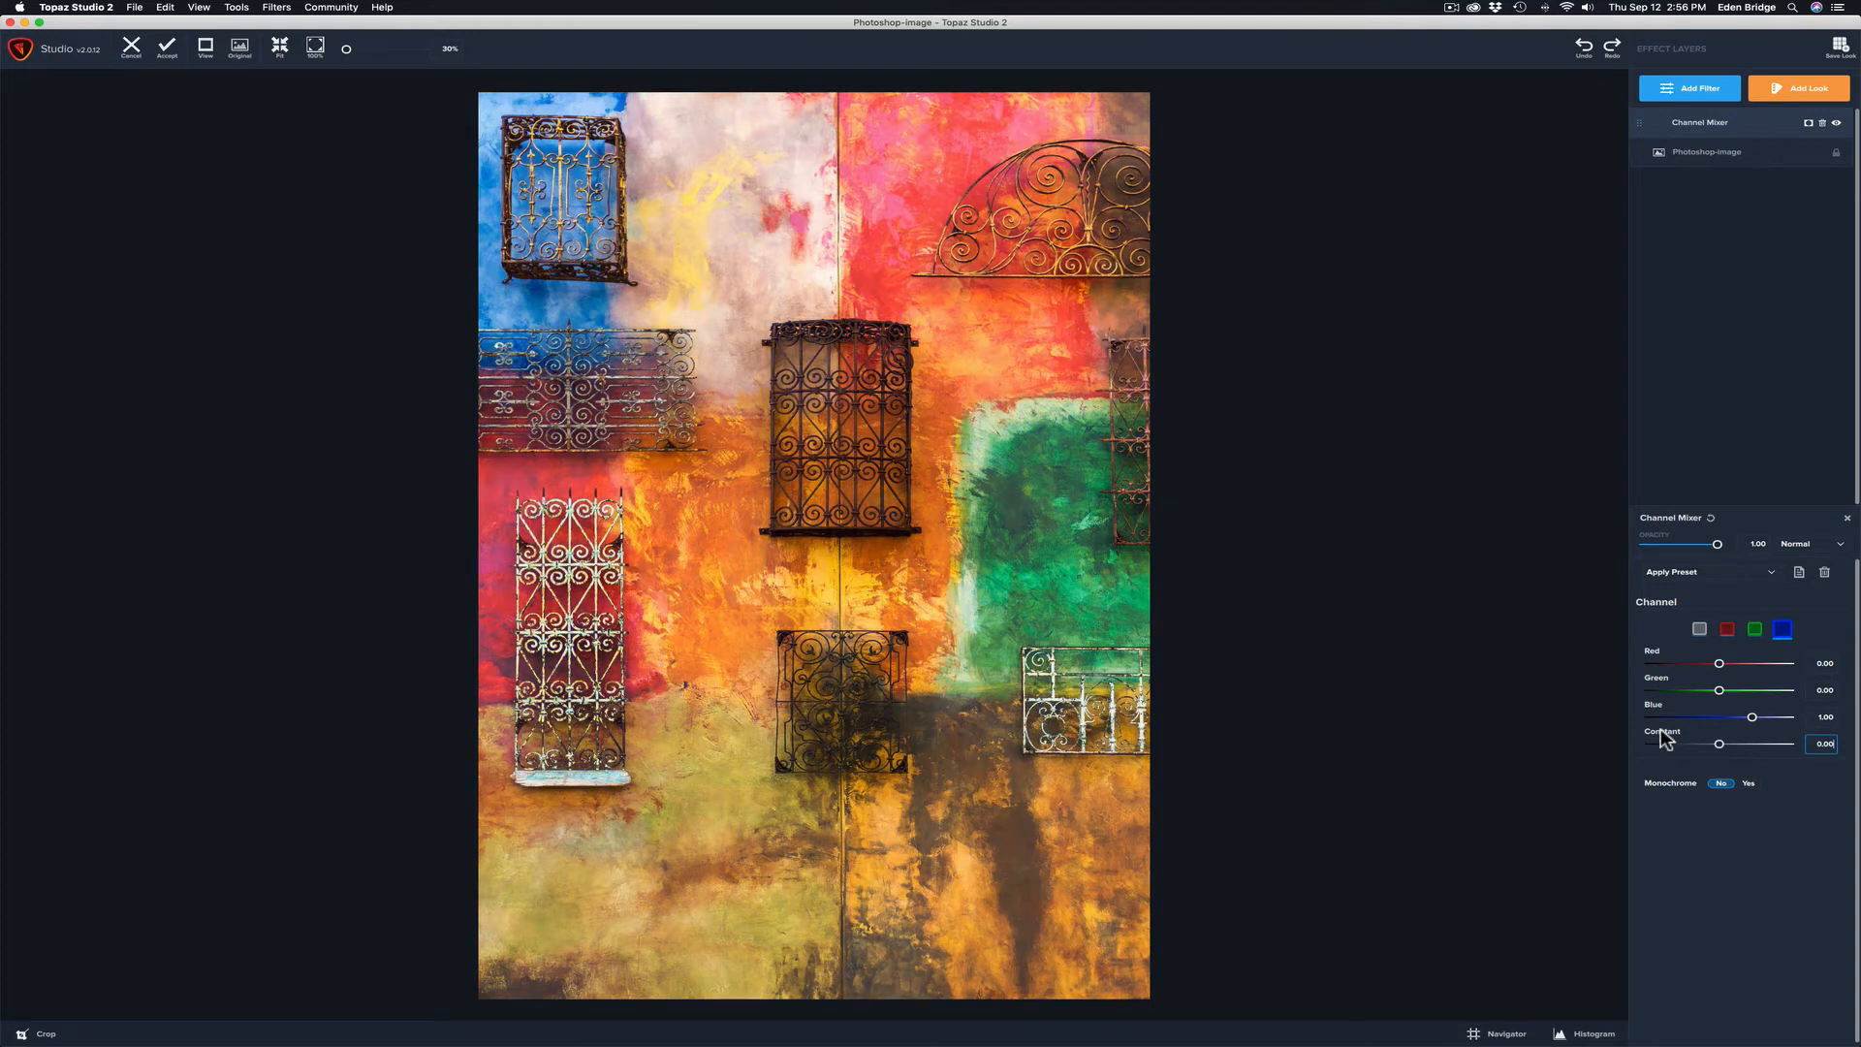
{"action": "left_click", "coordinate": [1756, 631]}
{"action": "left_click_drag", "start_coordinate": [1720, 744], "coordinate": [1676, 748]}
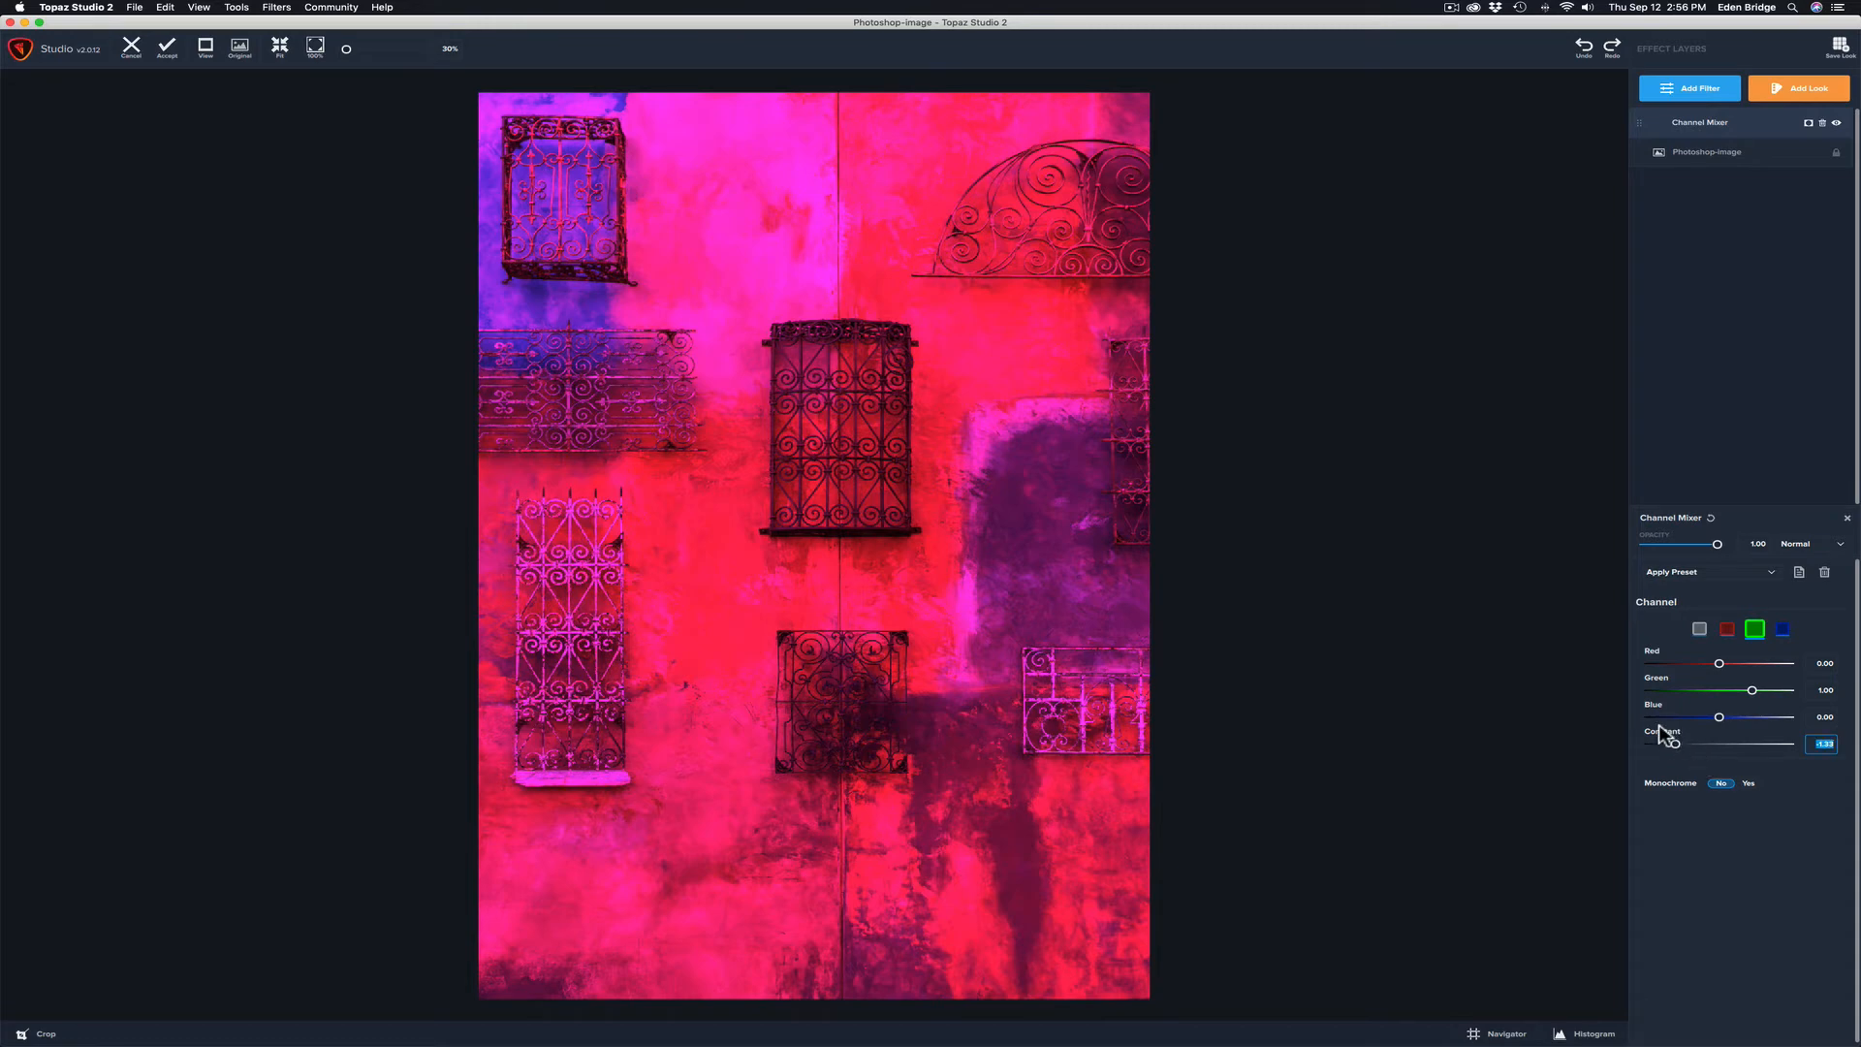
{"action": "double_click", "coordinate": [1661, 729]}
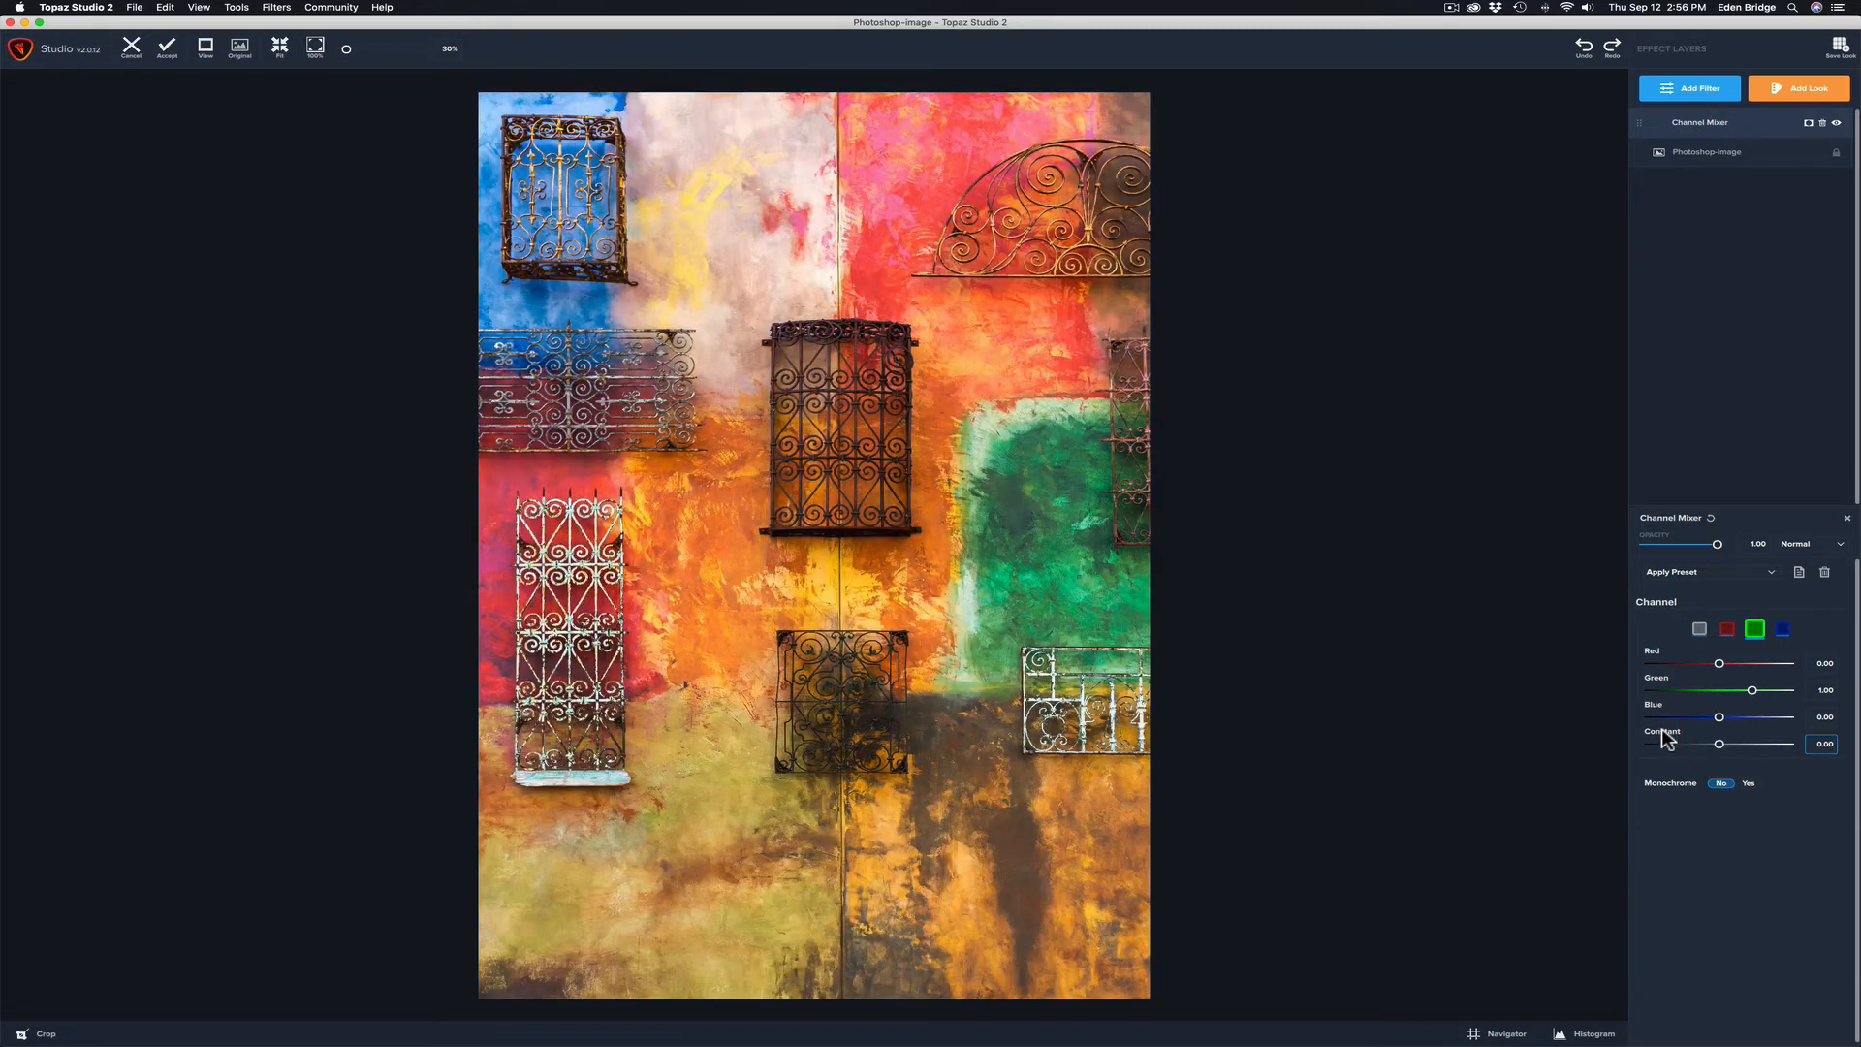
- Switch to the red channel and test its Constant at about -1.9, resetting it to the default
{"action": "left_click", "coordinate": [1728, 631]}
{"action": "left_click_drag", "start_coordinate": [1722, 743], "coordinate": [1659, 744]}
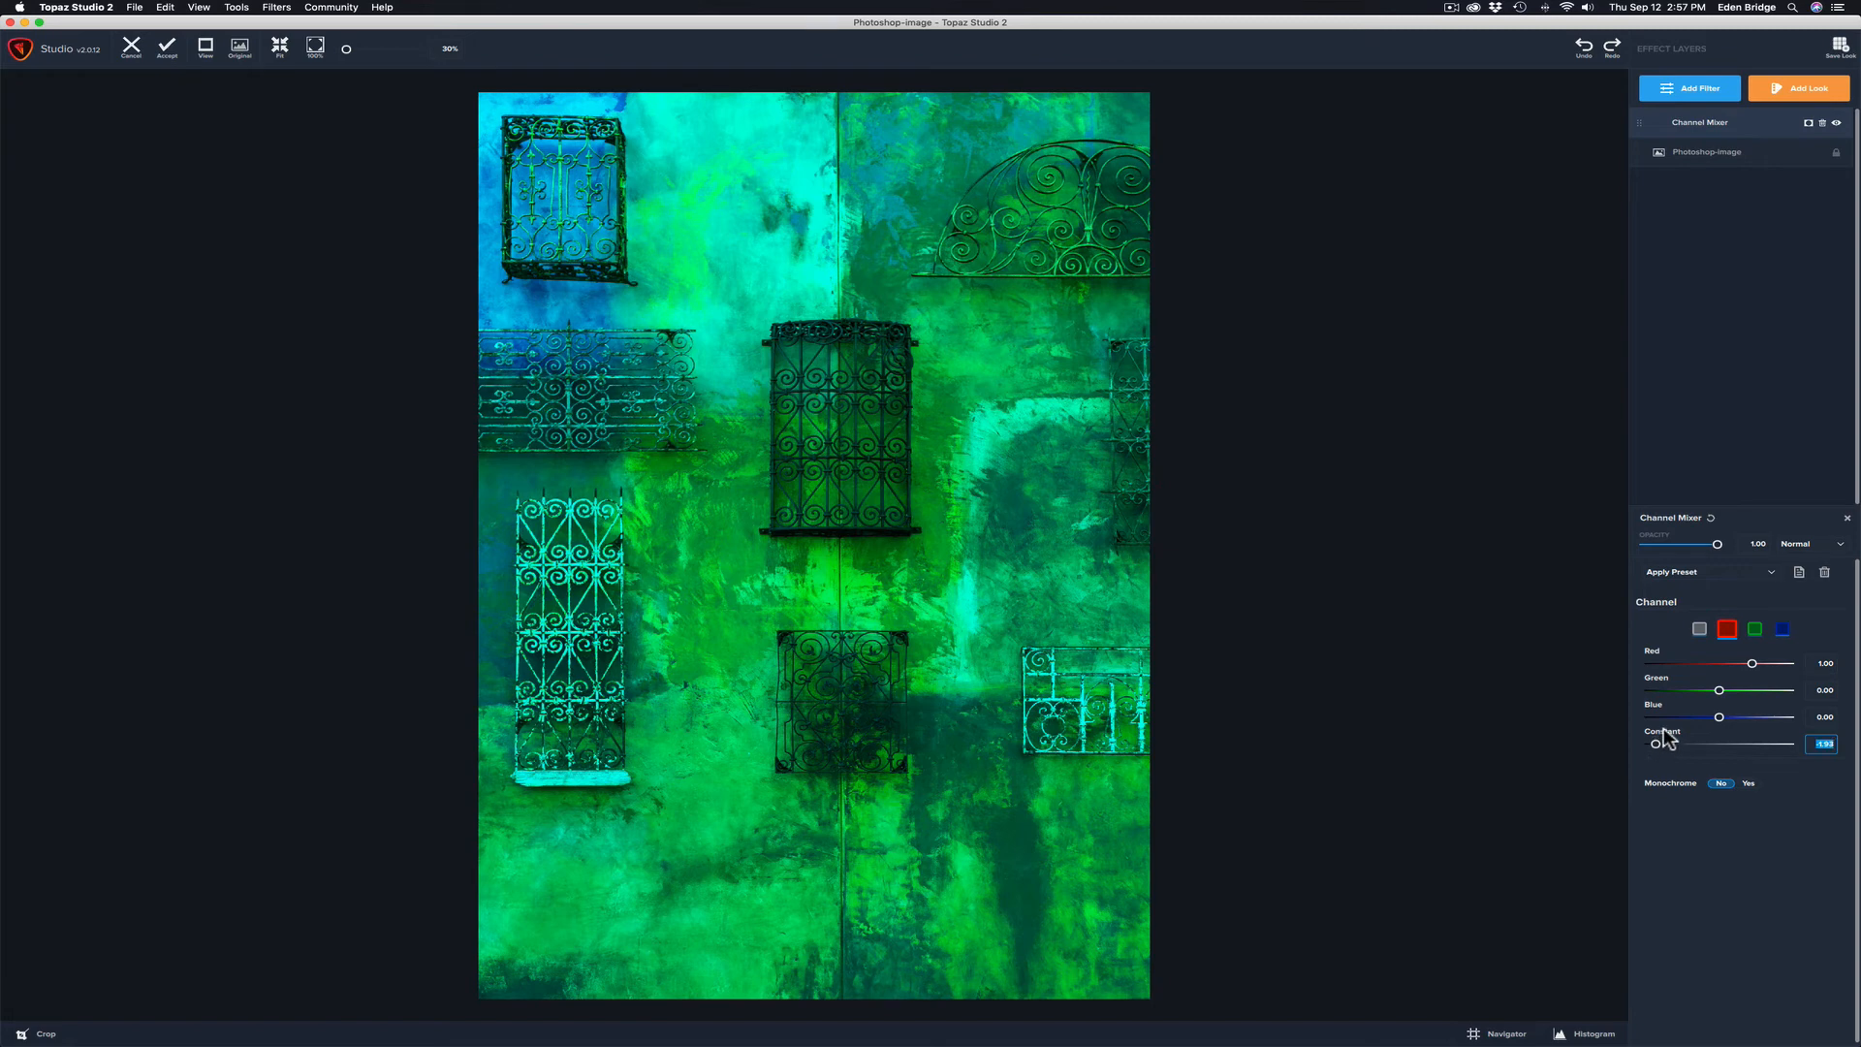
{"action": "double_click", "coordinate": [1667, 735]}
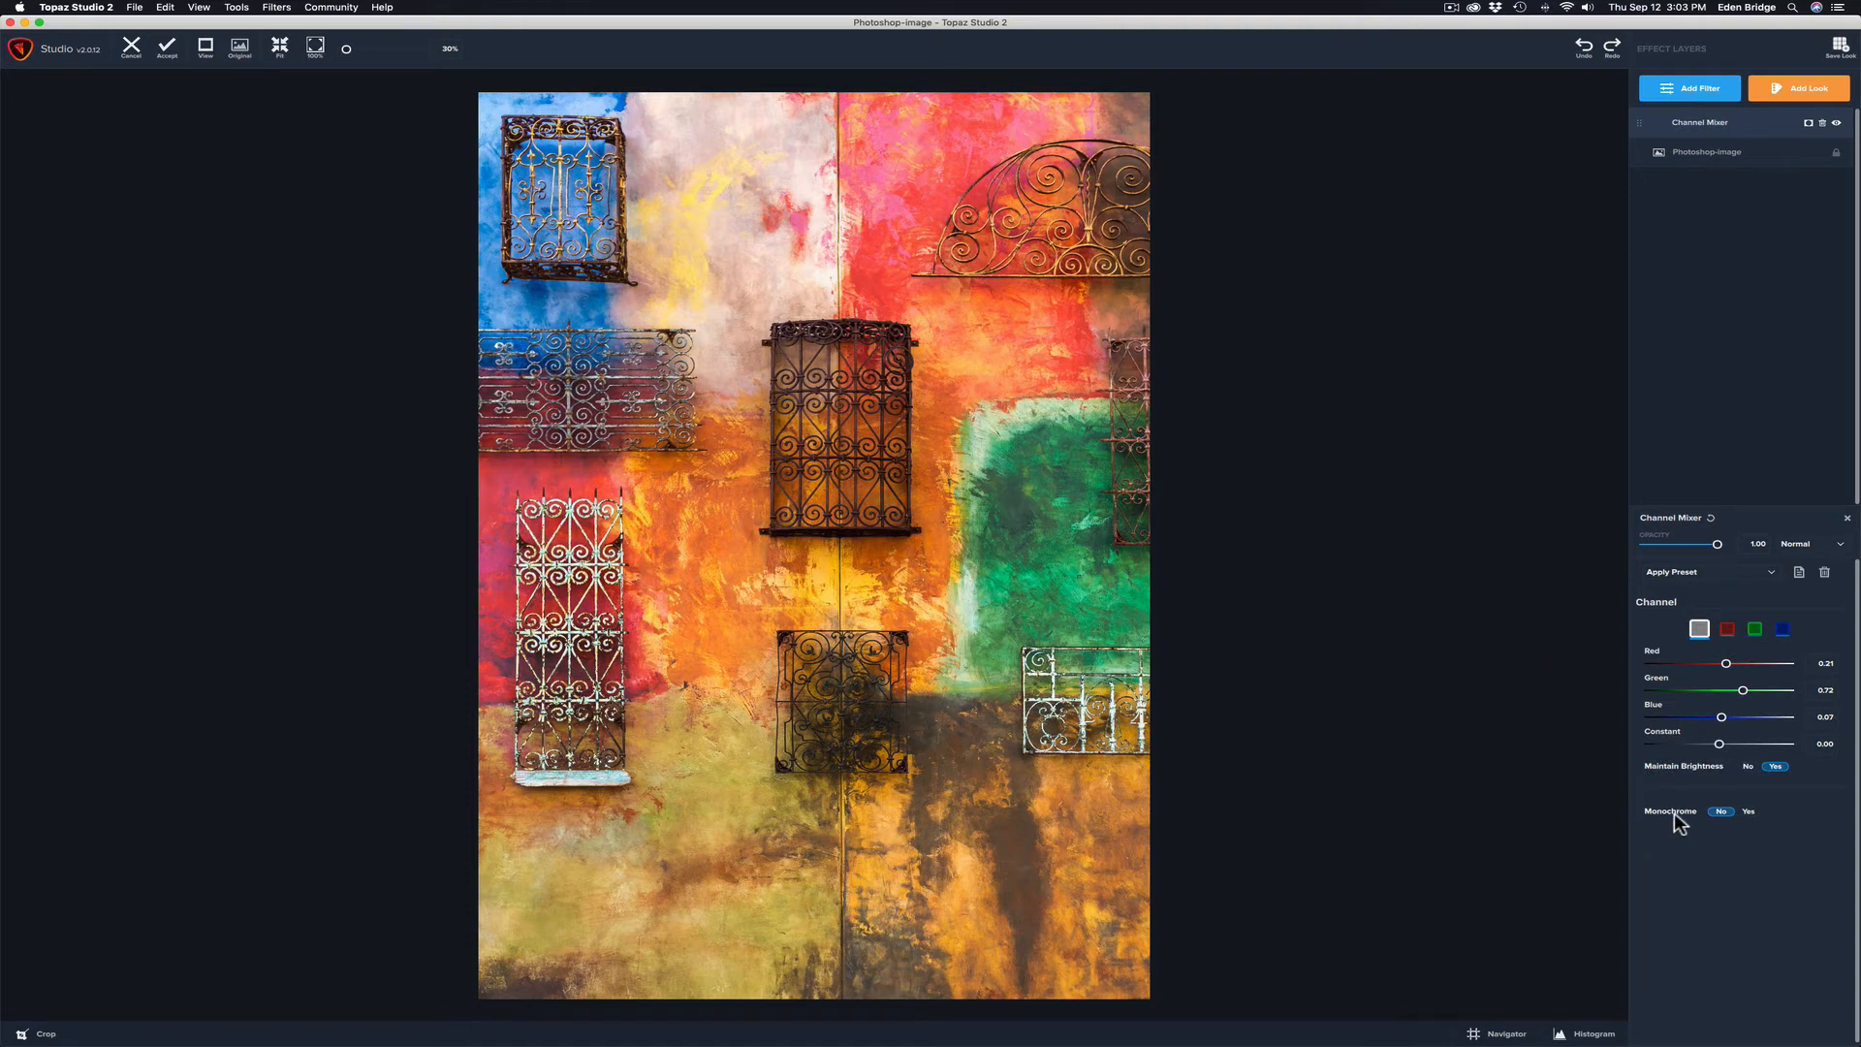
- Convert the photo to monochrome with Maintain Brightness off, and lower the gray channel's Red to about -0.08
{"action": "left_click", "coordinate": [1748, 812]}
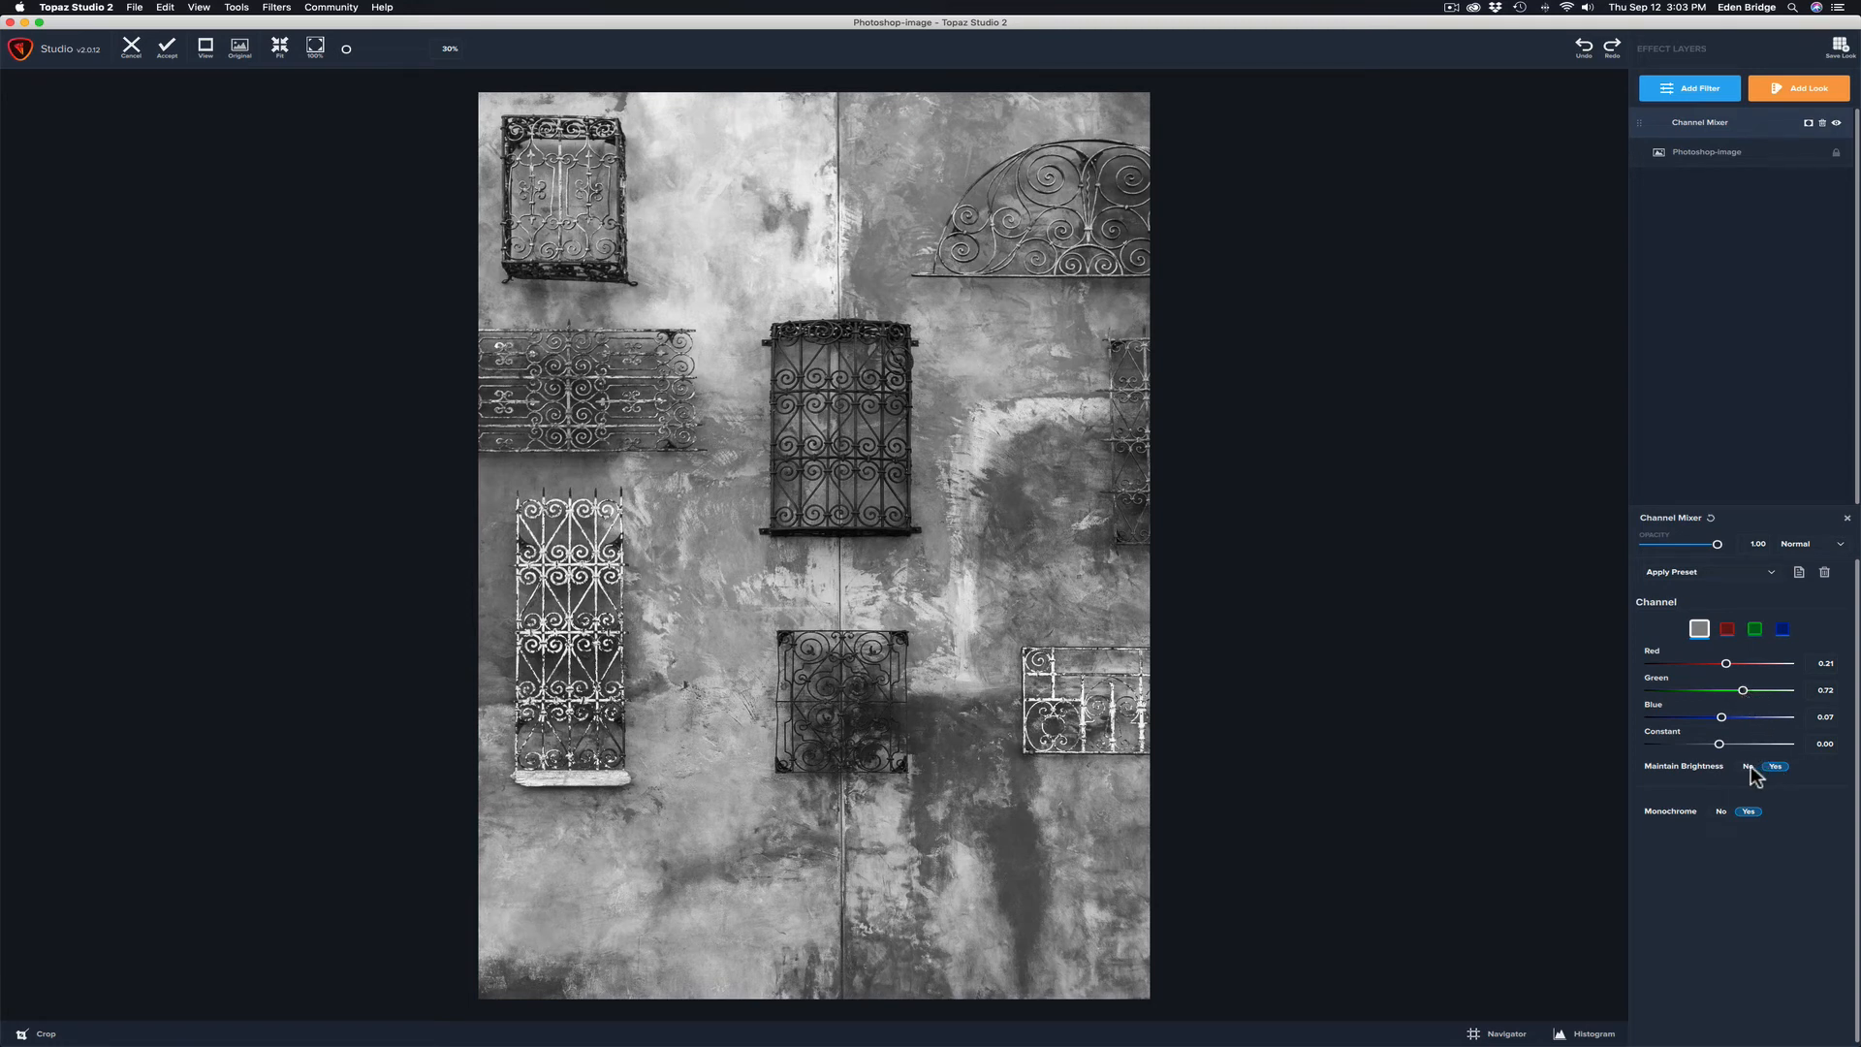
{"action": "left_click", "coordinate": [1748, 767]}
{"action": "left_click_drag", "start_coordinate": [1725, 663], "coordinate": [1716, 664]}
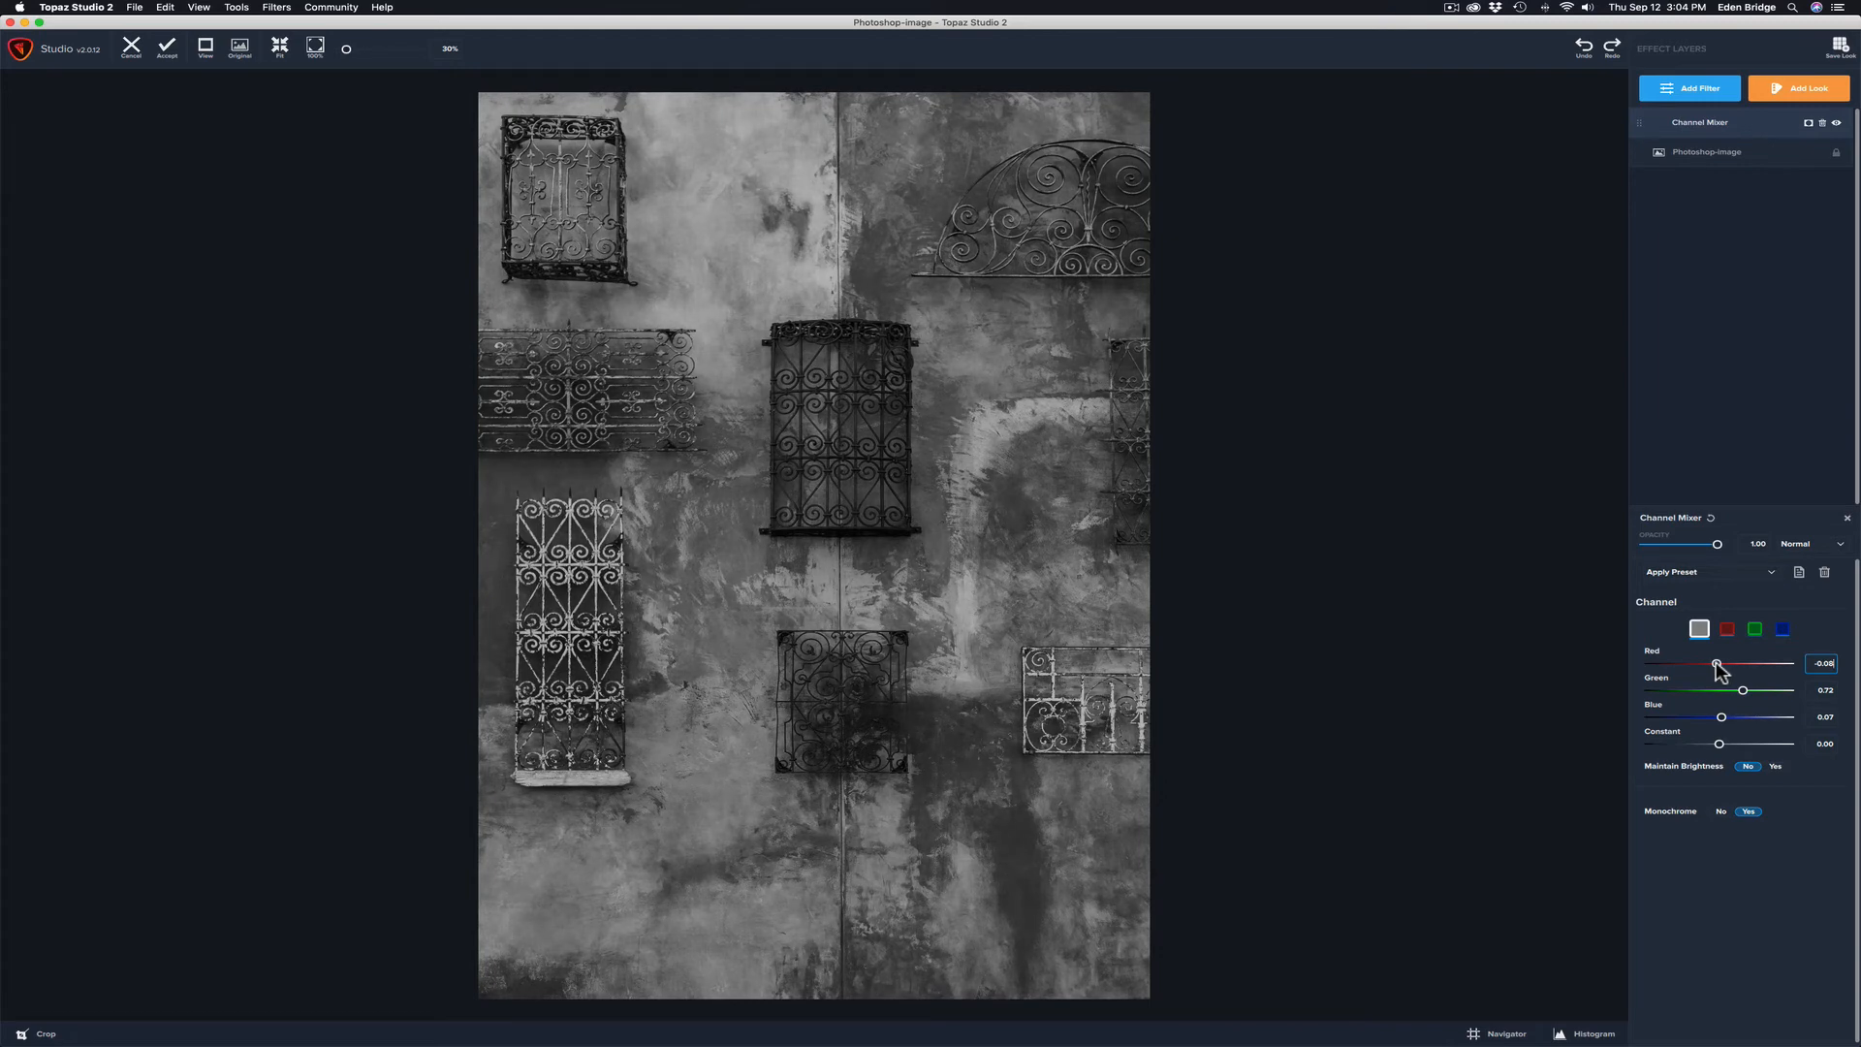
{"action": "left_click", "coordinate": [1716, 664]}
- In the gray channel, raise Green to about 0.95, then try Blue at about 0.66 and lower it to about -0.37
{"action": "left_click_drag", "start_coordinate": [1742, 691], "coordinate": [1749, 690]}
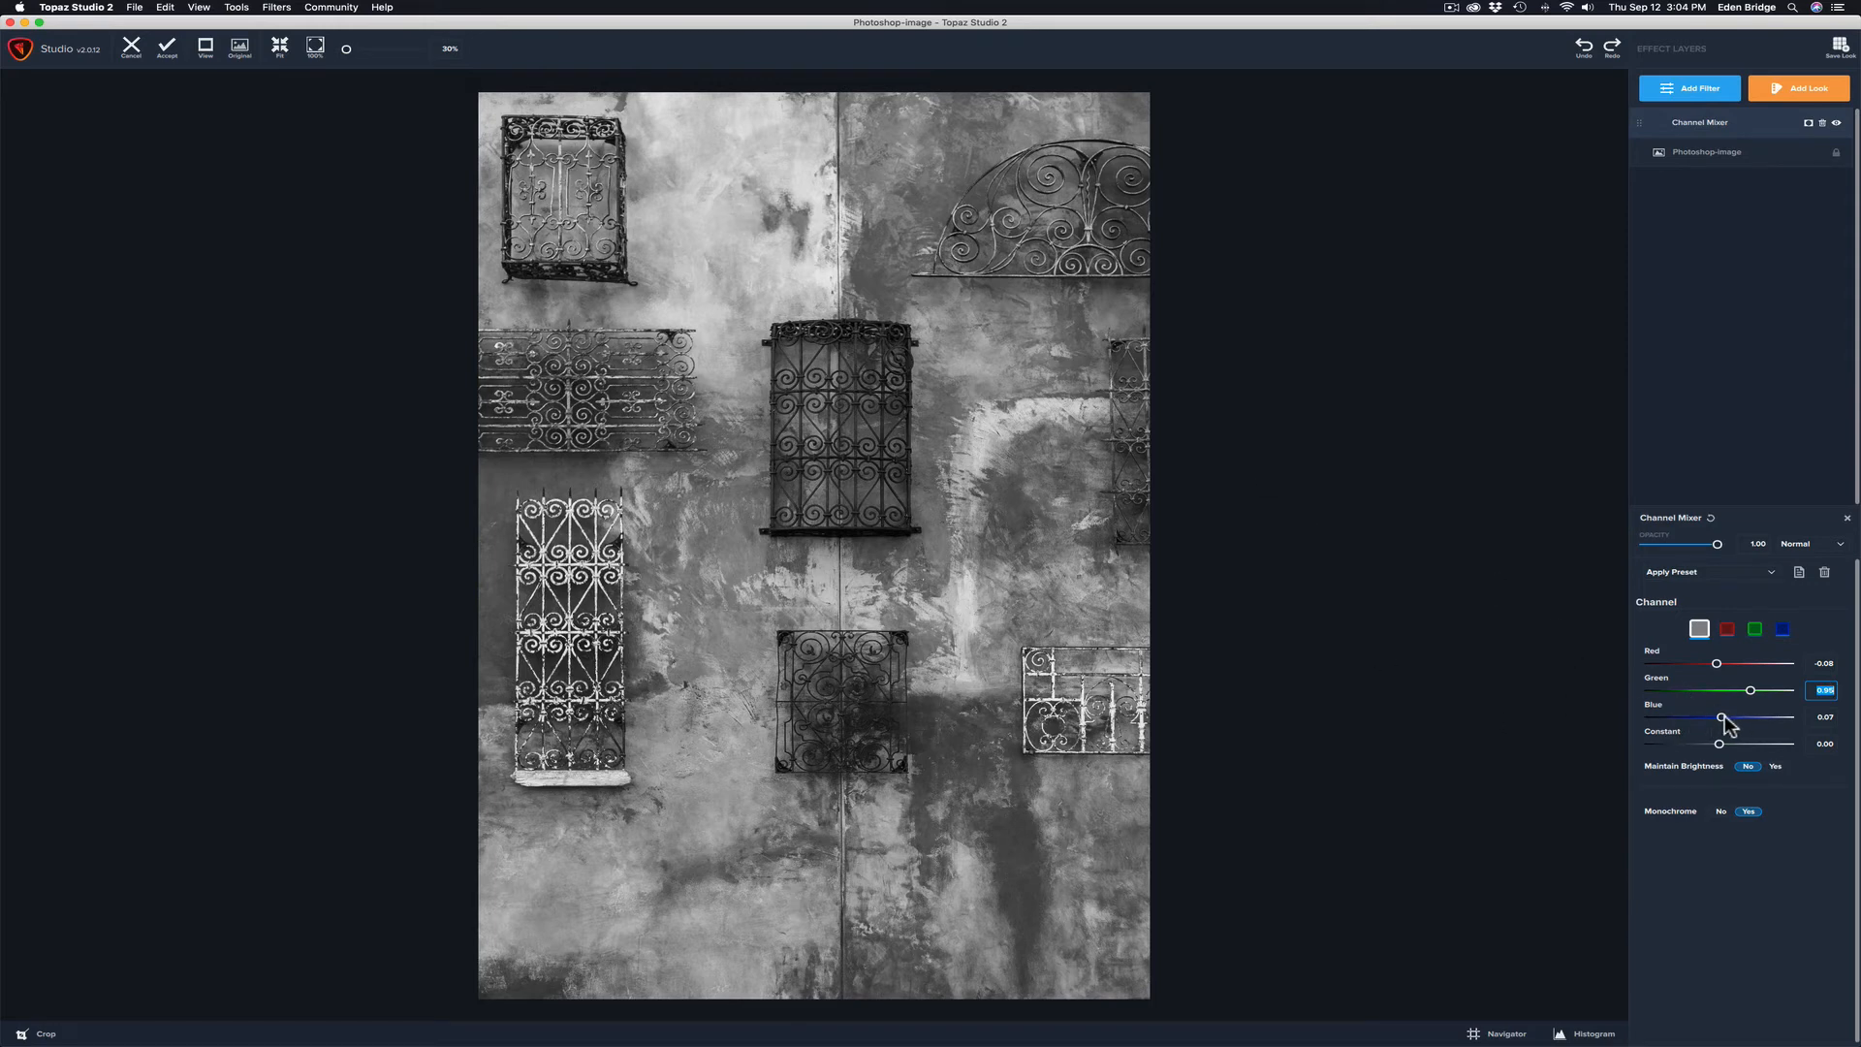
{"action": "left_click_drag", "start_coordinate": [1725, 722], "coordinate": [1741, 718]}
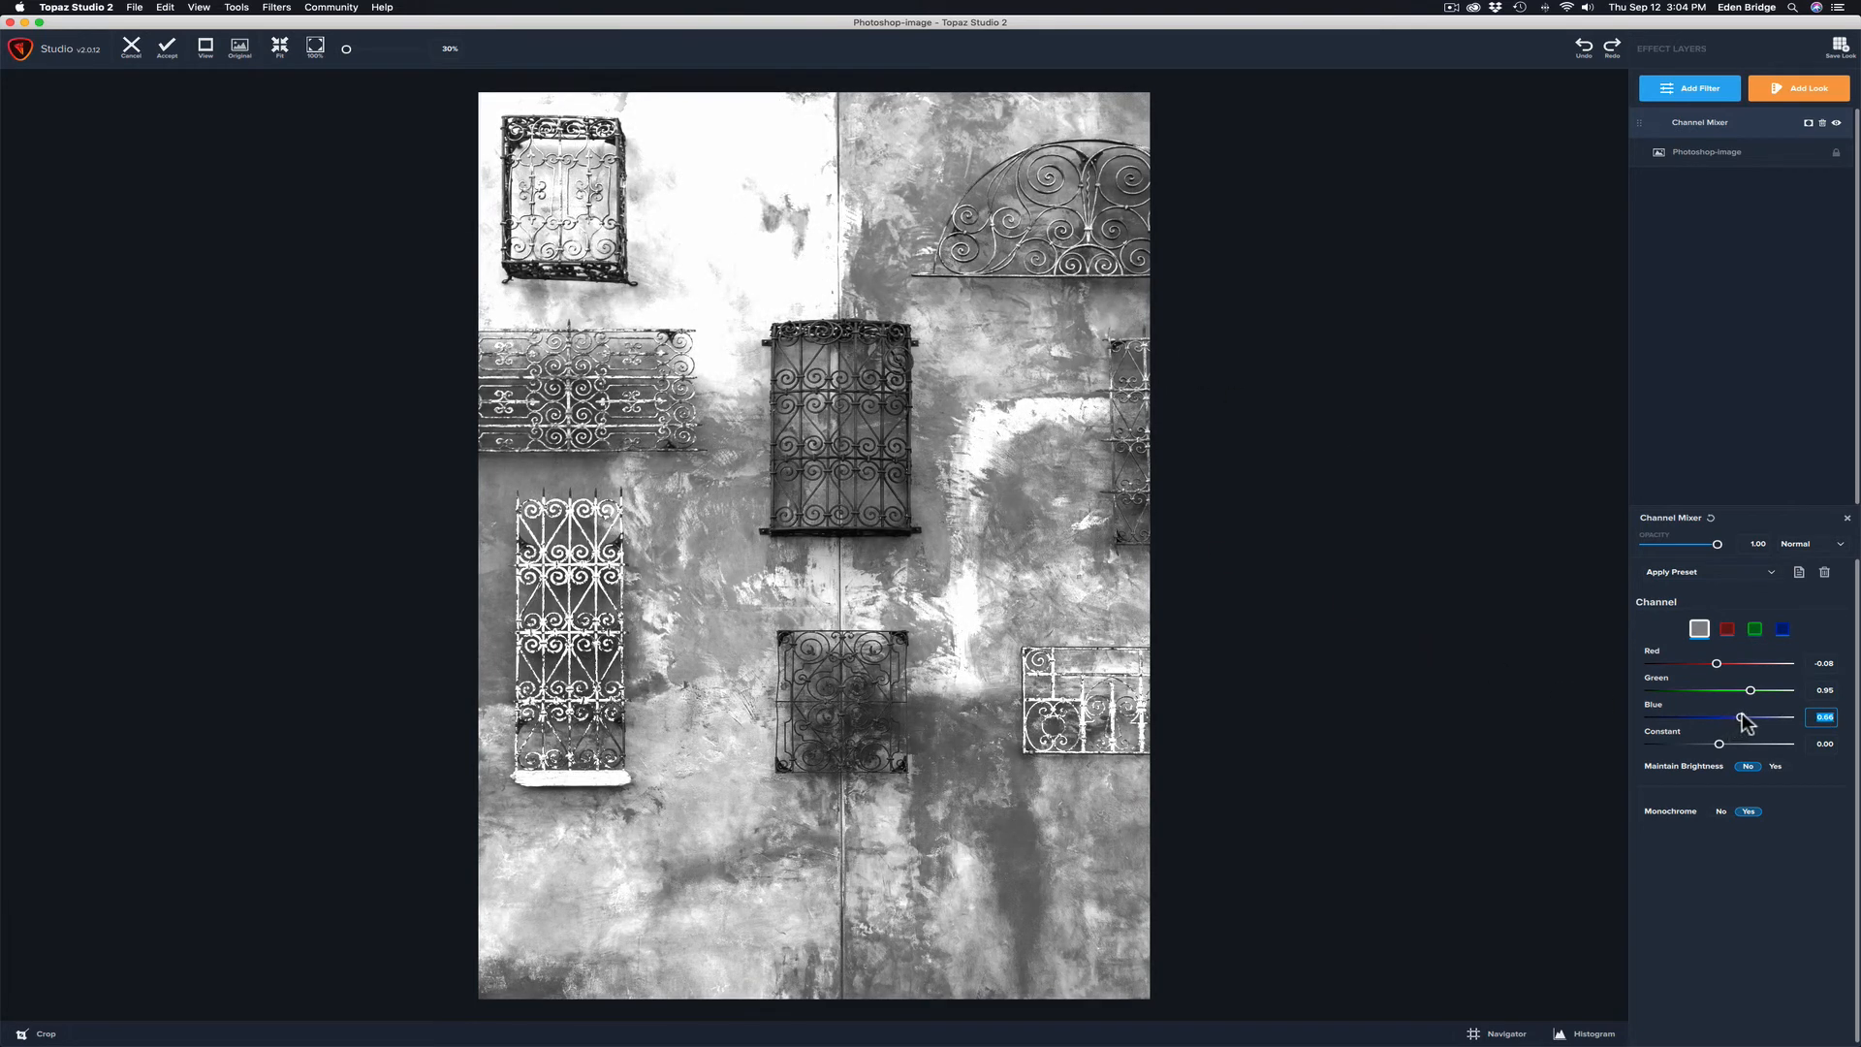
{"action": "left_click_drag", "start_coordinate": [1743, 722], "coordinate": [1706, 713]}
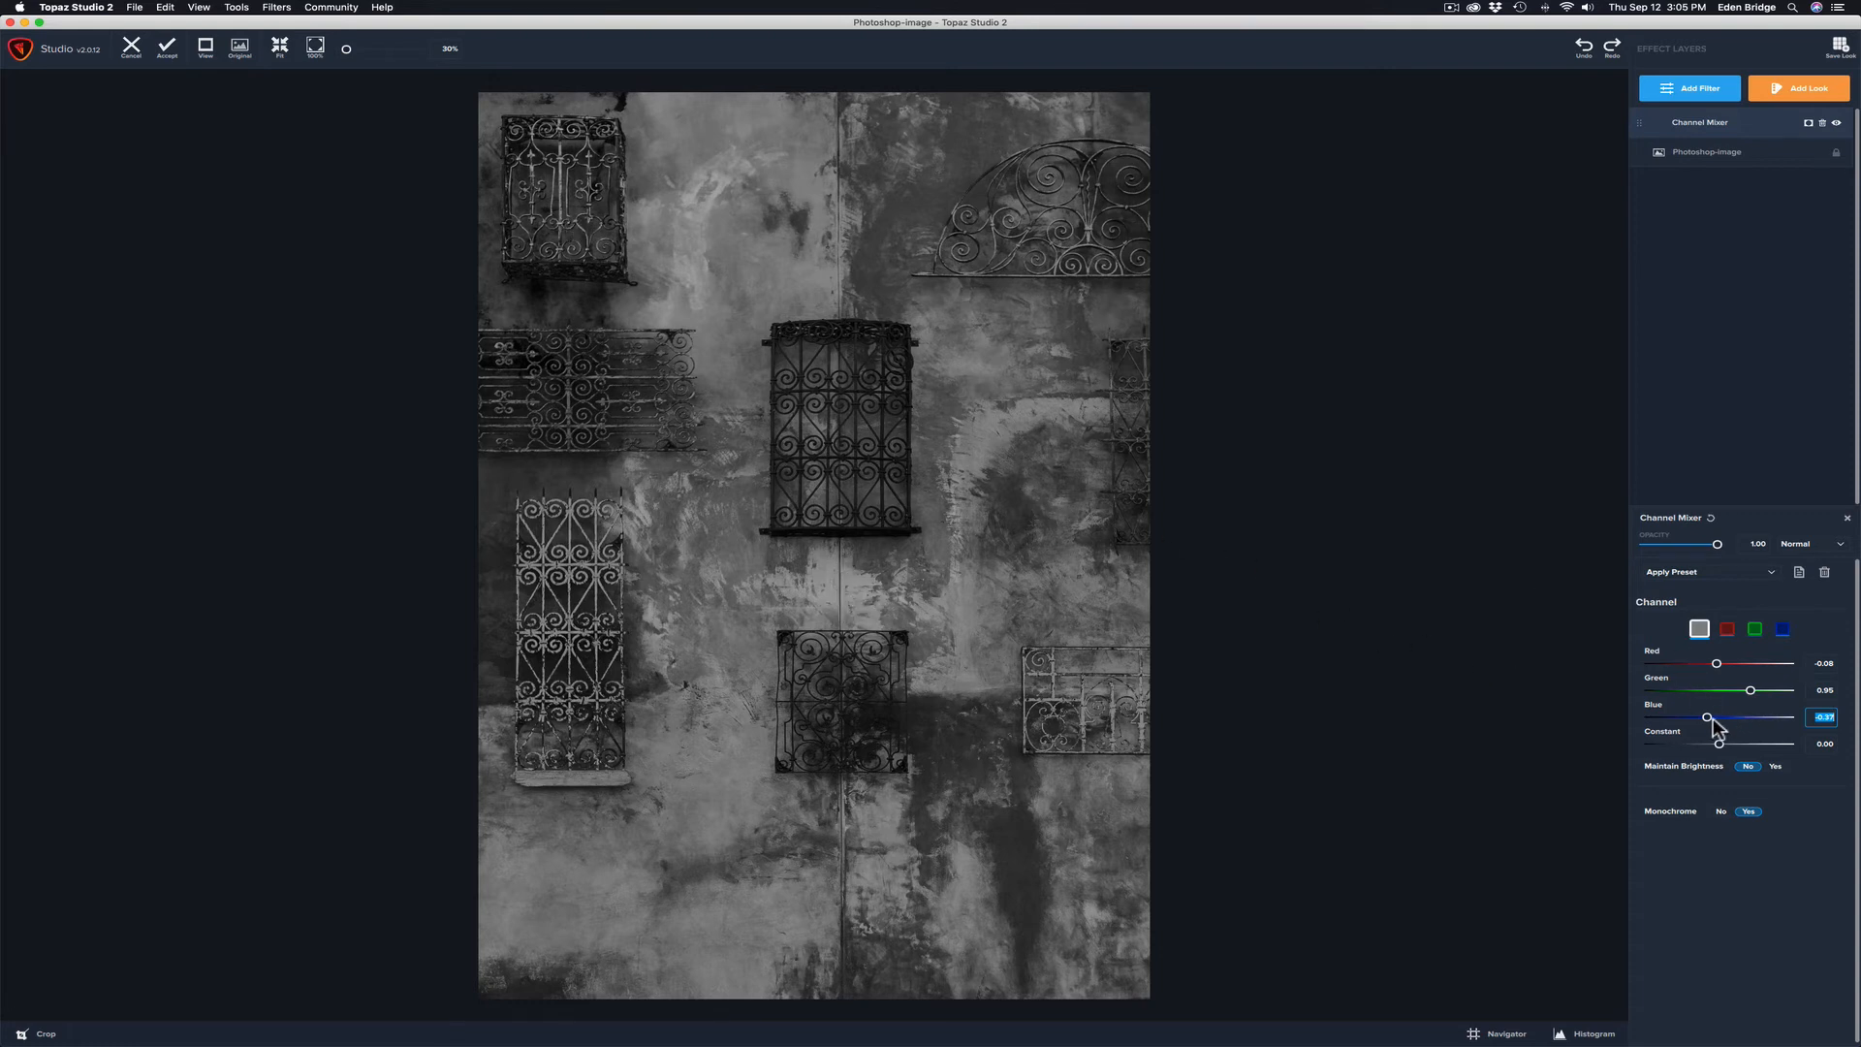
{"action": "left_click_drag", "start_coordinate": [1706, 715], "coordinate": [1706, 714]}
- Refine the gray channel mix to about -0.26 Red, 1.22 Green and -0.41 Blue
{"action": "left_click_drag", "start_coordinate": [1752, 690], "coordinate": [1710, 663]}
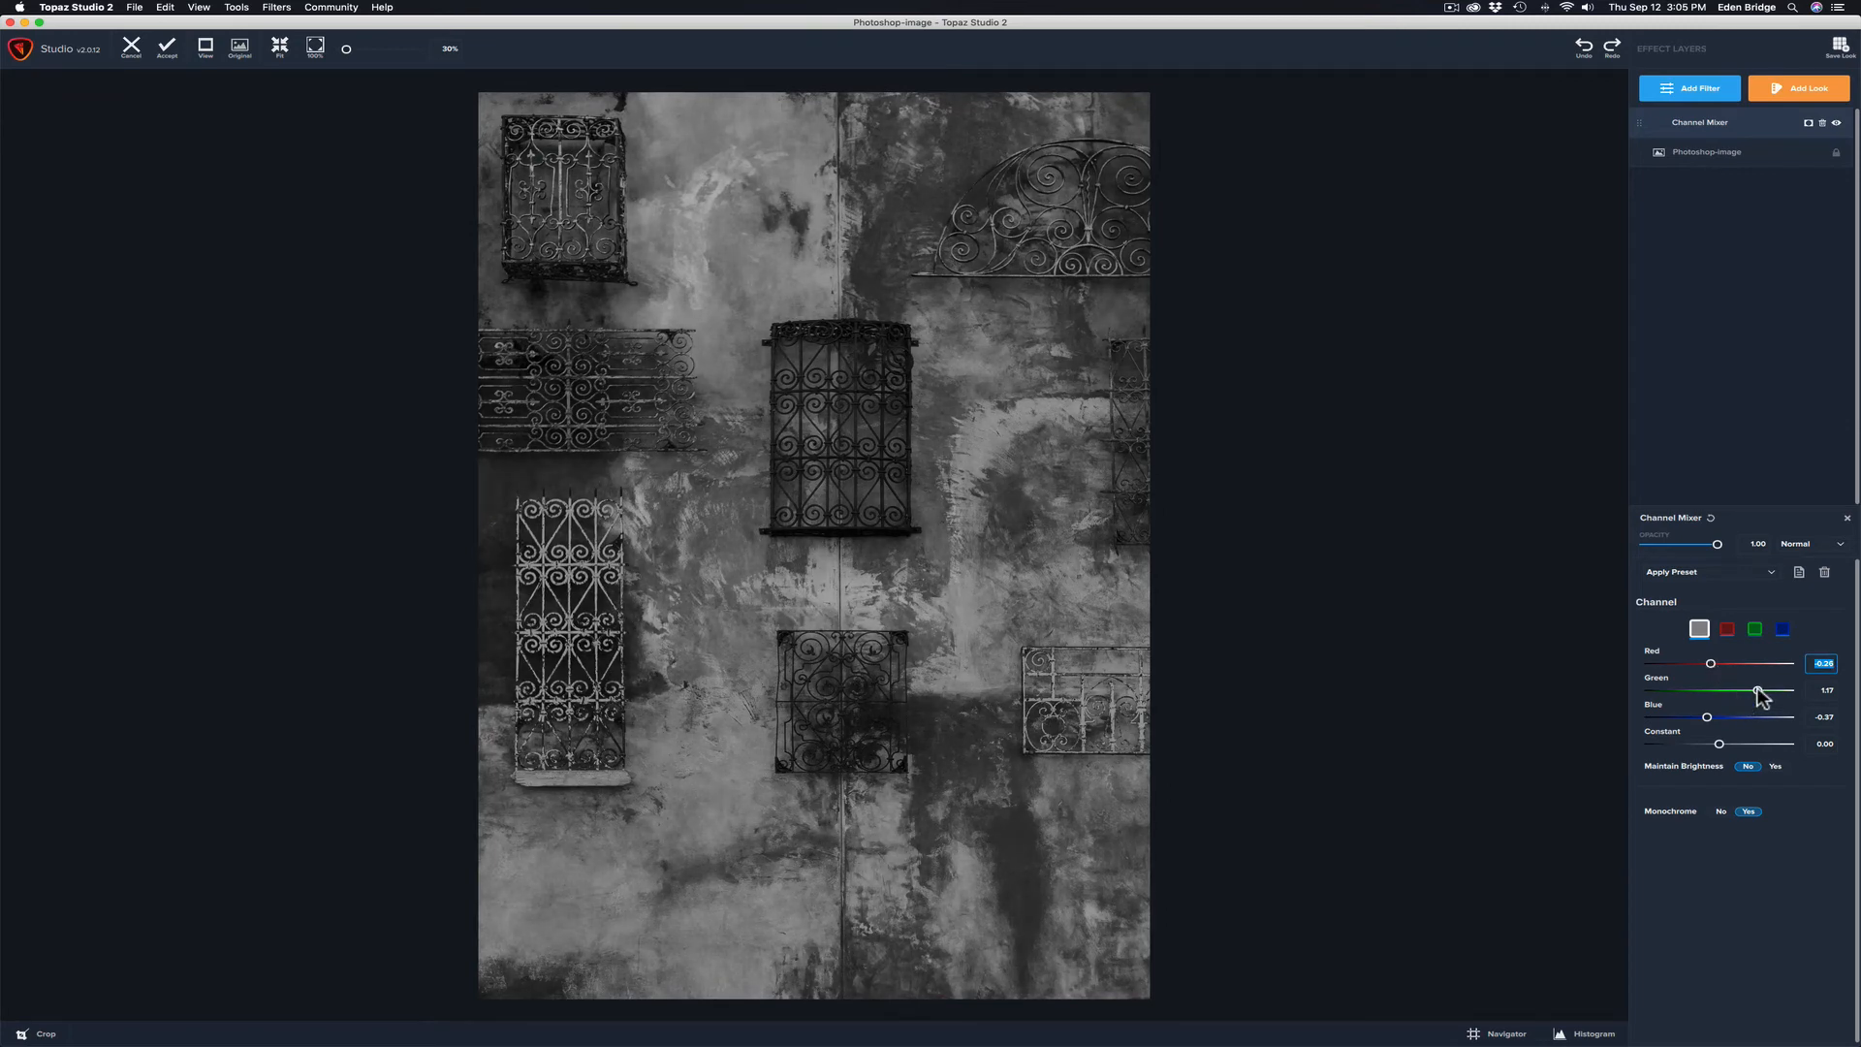
{"action": "left_click_drag", "start_coordinate": [1757, 688], "coordinate": [1761, 689]}
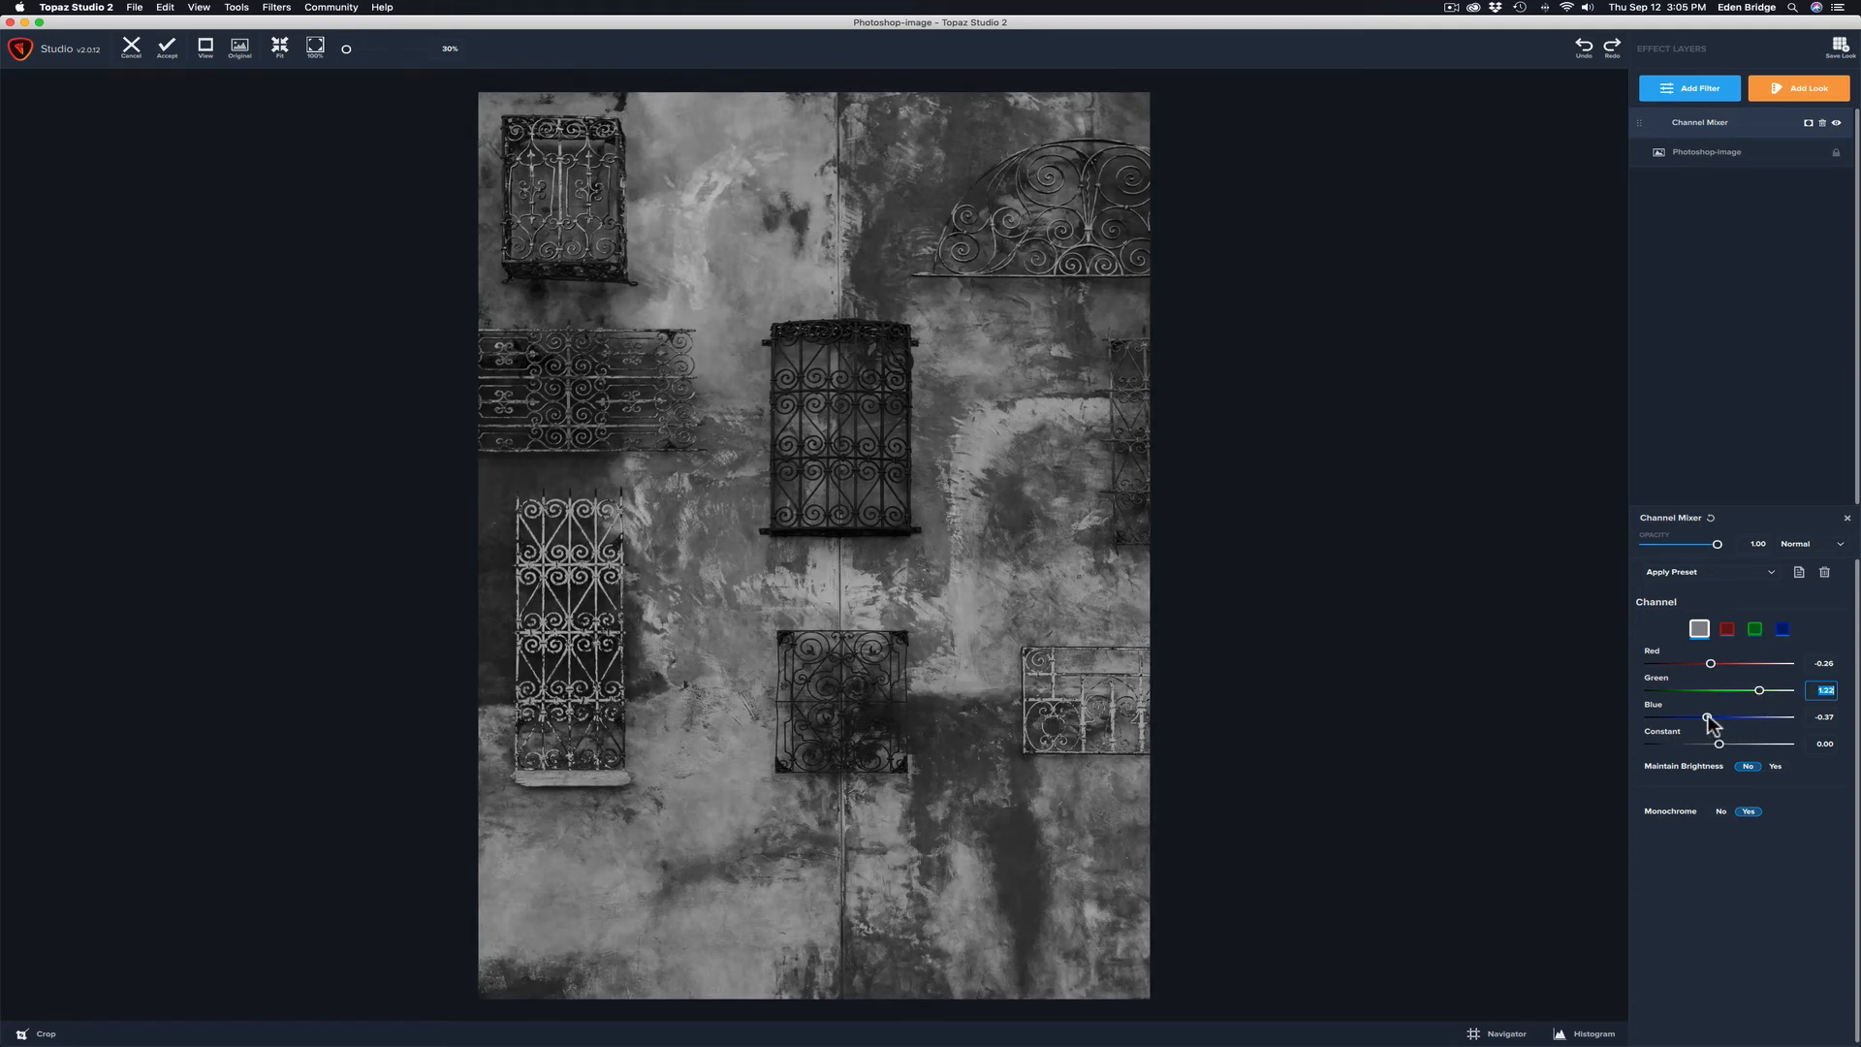
{"action": "left_click_drag", "start_coordinate": [1708, 718], "coordinate": [1706, 718]}
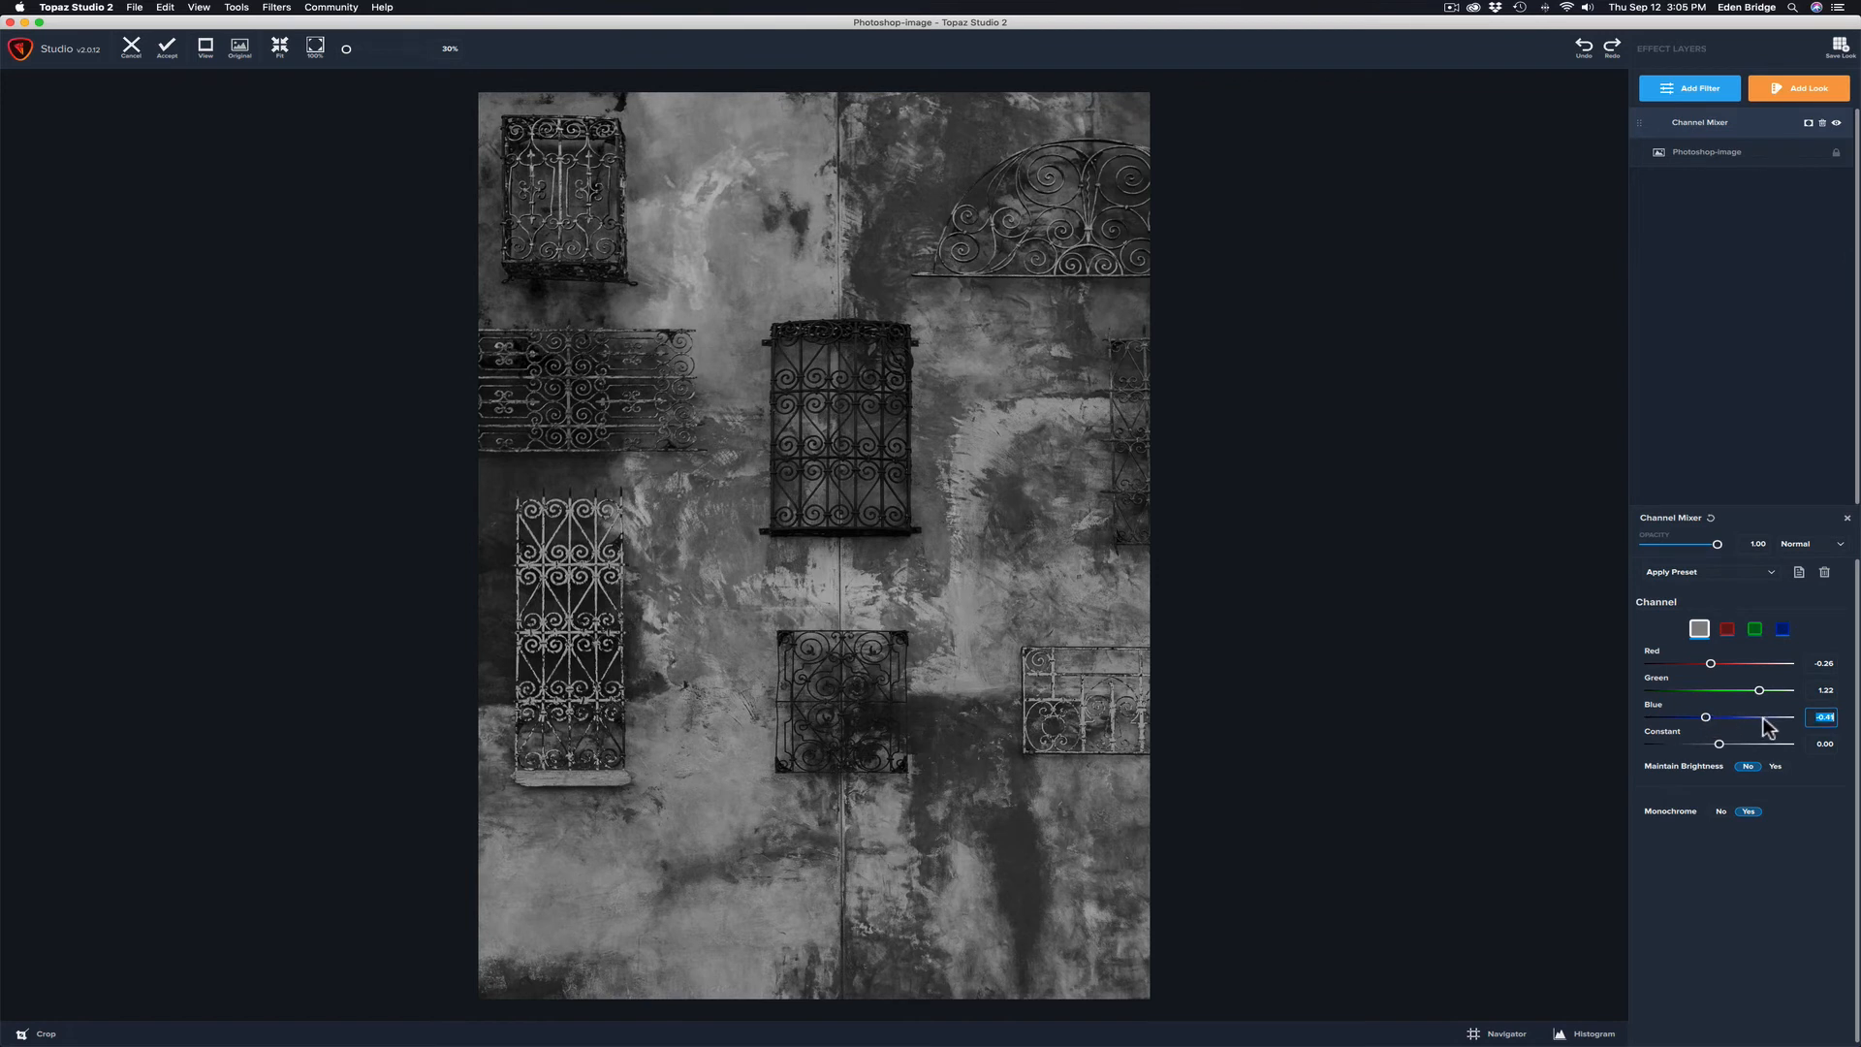
- Test the gray channel's Constant at about -0.08 and -0.02, and return it to 0.00
{"action": "left_click", "coordinate": [1720, 743]}
{"action": "left_click_drag", "start_coordinate": [1717, 746], "coordinate": [1716, 747]}
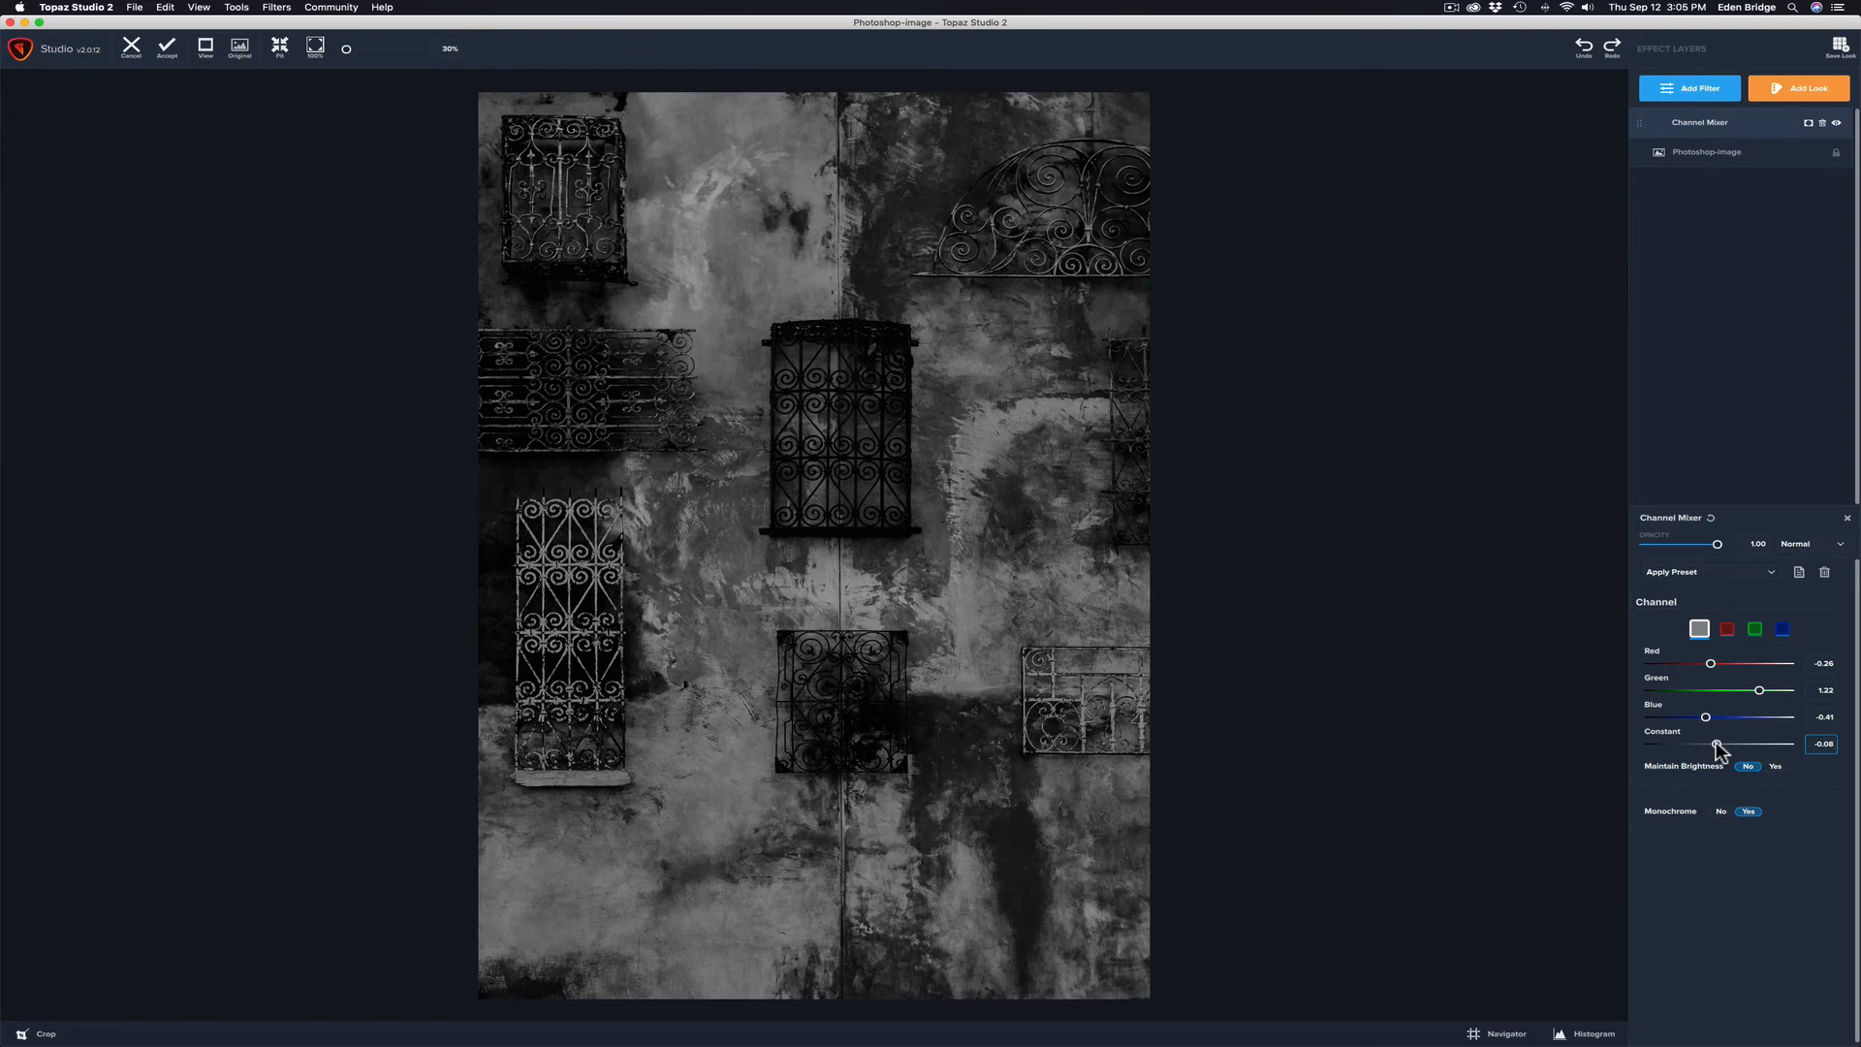
{"action": "left_click_drag", "start_coordinate": [1716, 744], "coordinate": [1718, 745]}
{"action": "left_click_drag", "start_coordinate": [1716, 742], "coordinate": [1718, 741]}
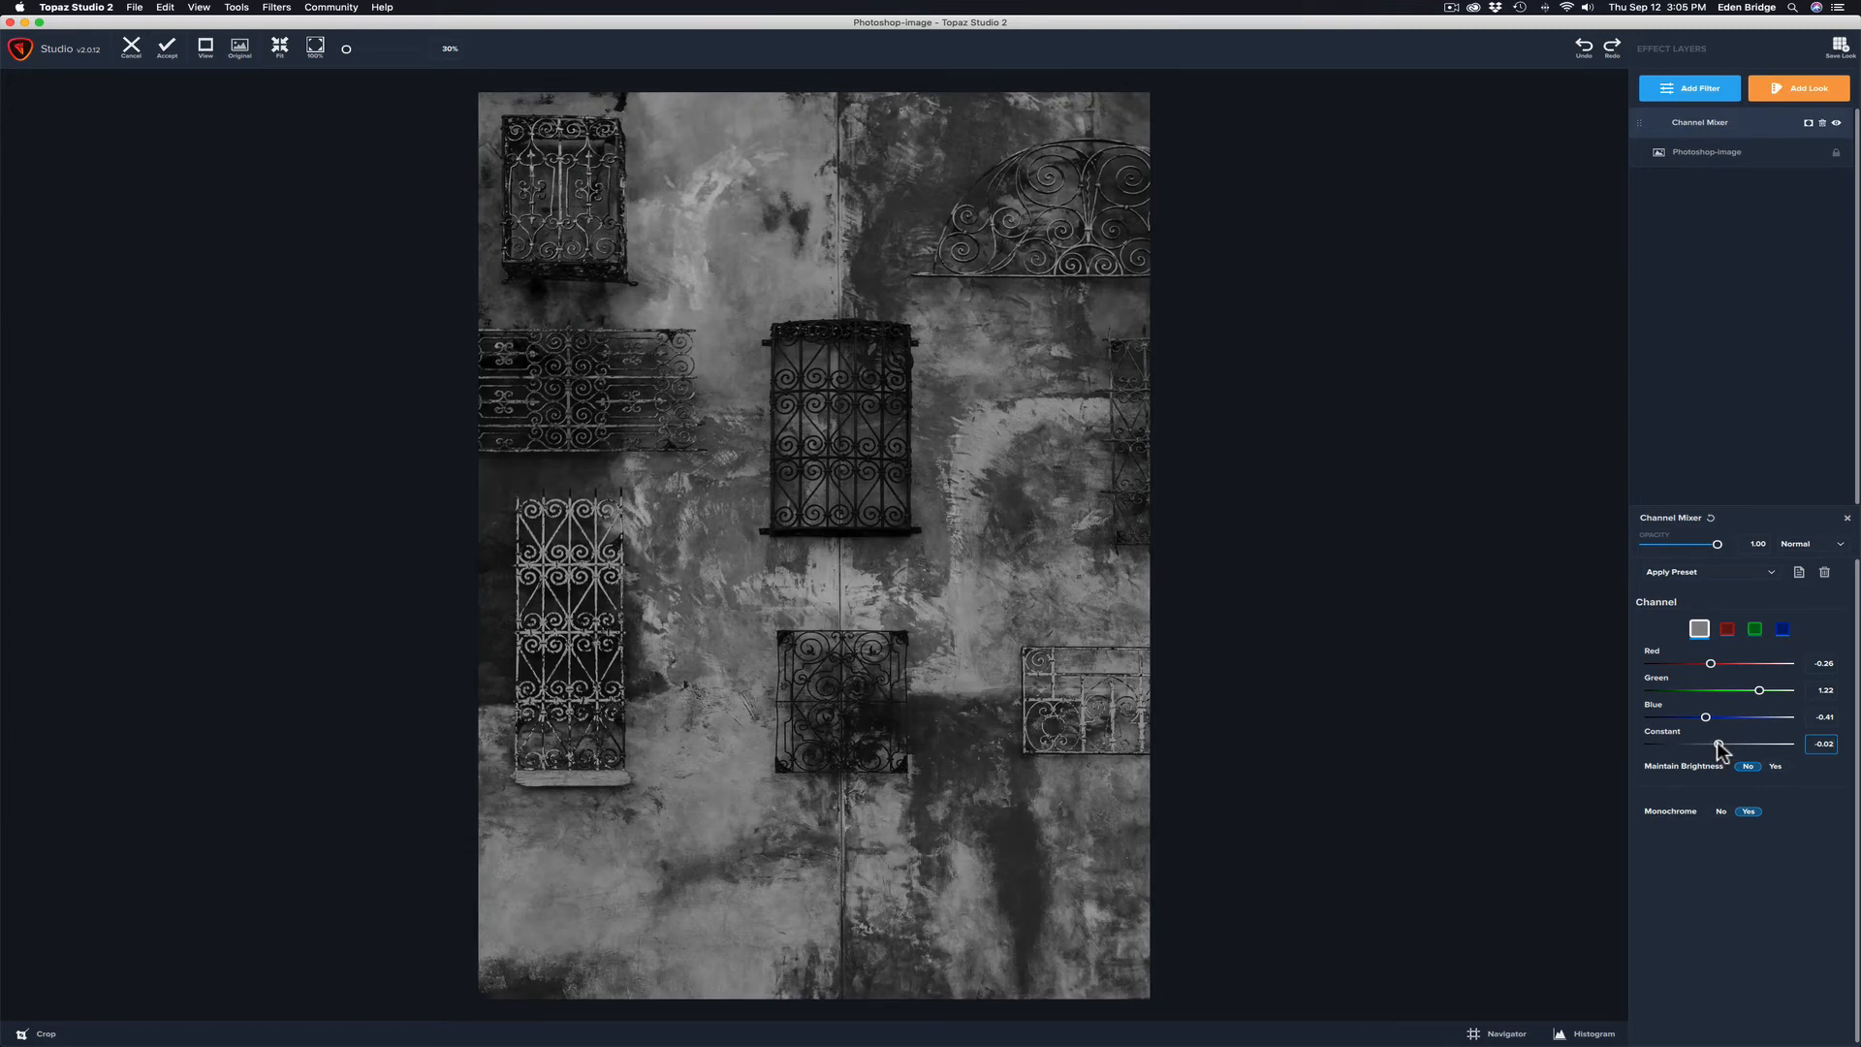
{"action": "left_click", "coordinate": [1718, 744]}
{"action": "type", "text": "0.00"}
- Raise the gray channel's Green value slightly and fine-tune its Blue value
{"action": "left_click", "coordinate": [1759, 690]}
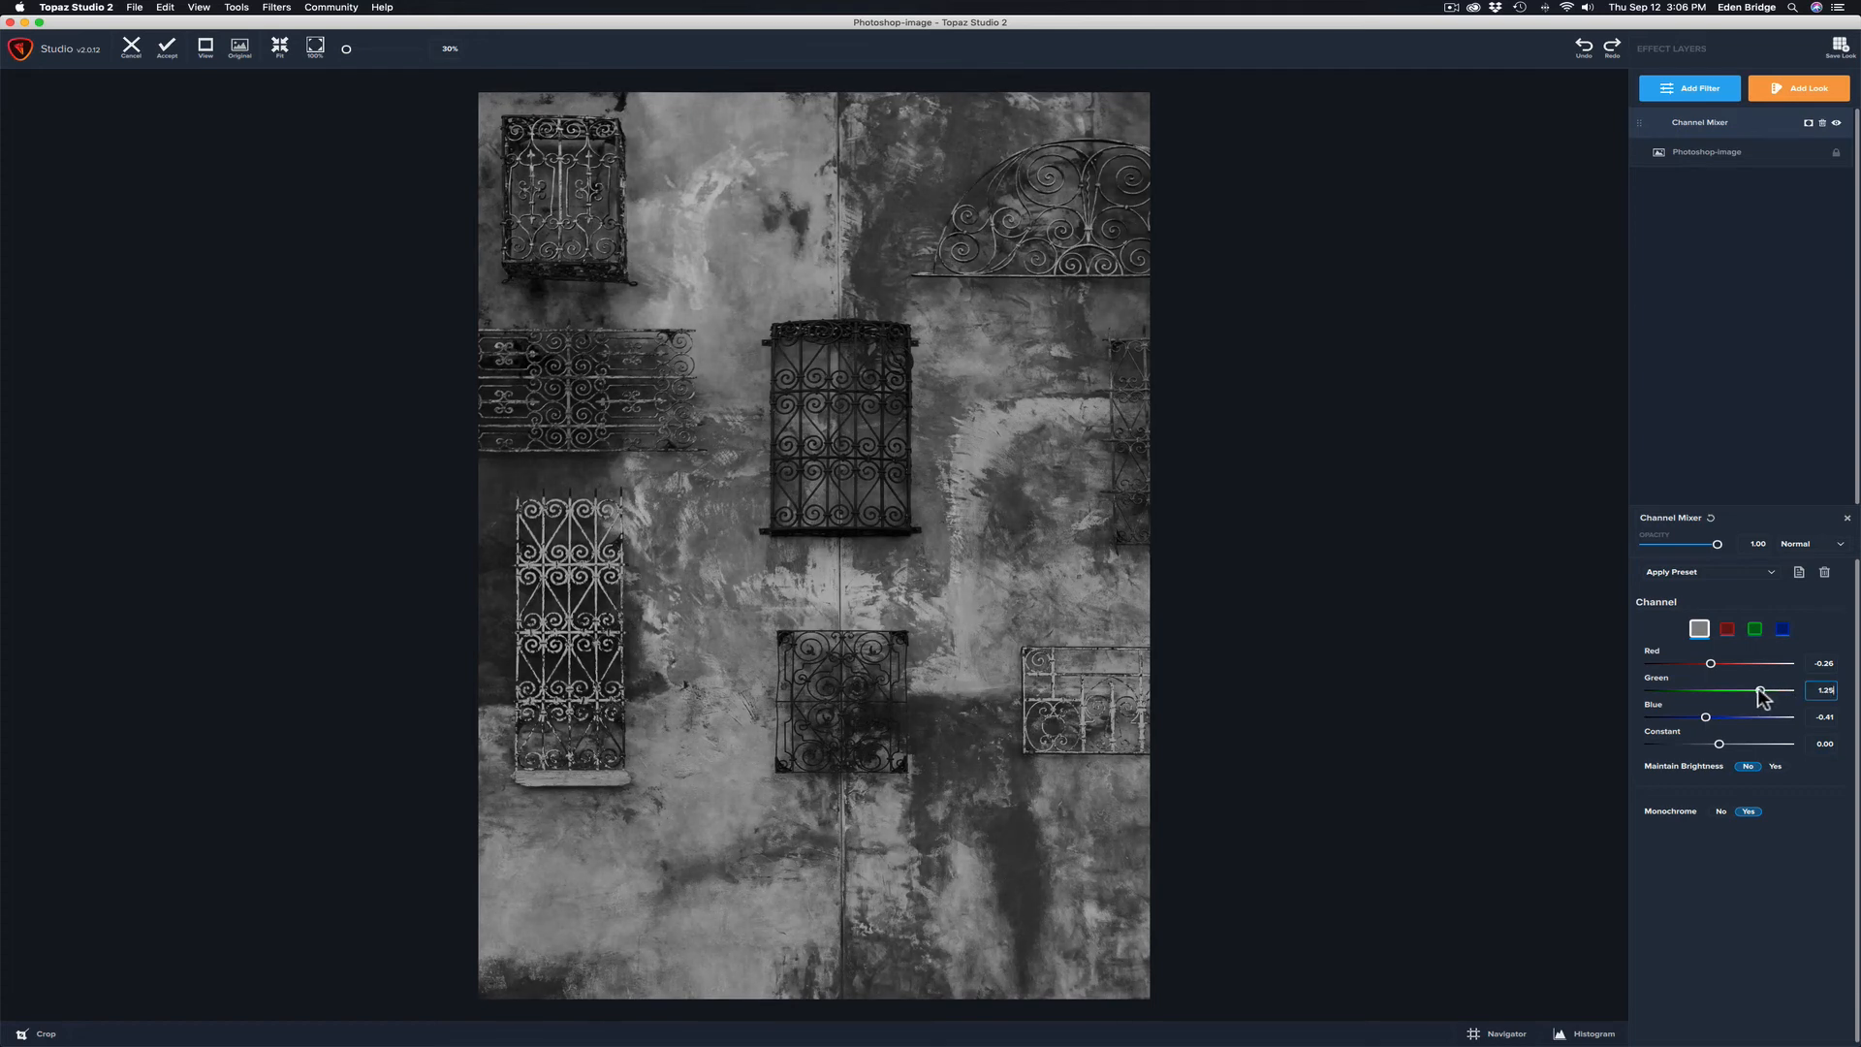
{"action": "left_click", "coordinate": [1764, 690]}
{"action": "left_click", "coordinate": [1705, 717]}
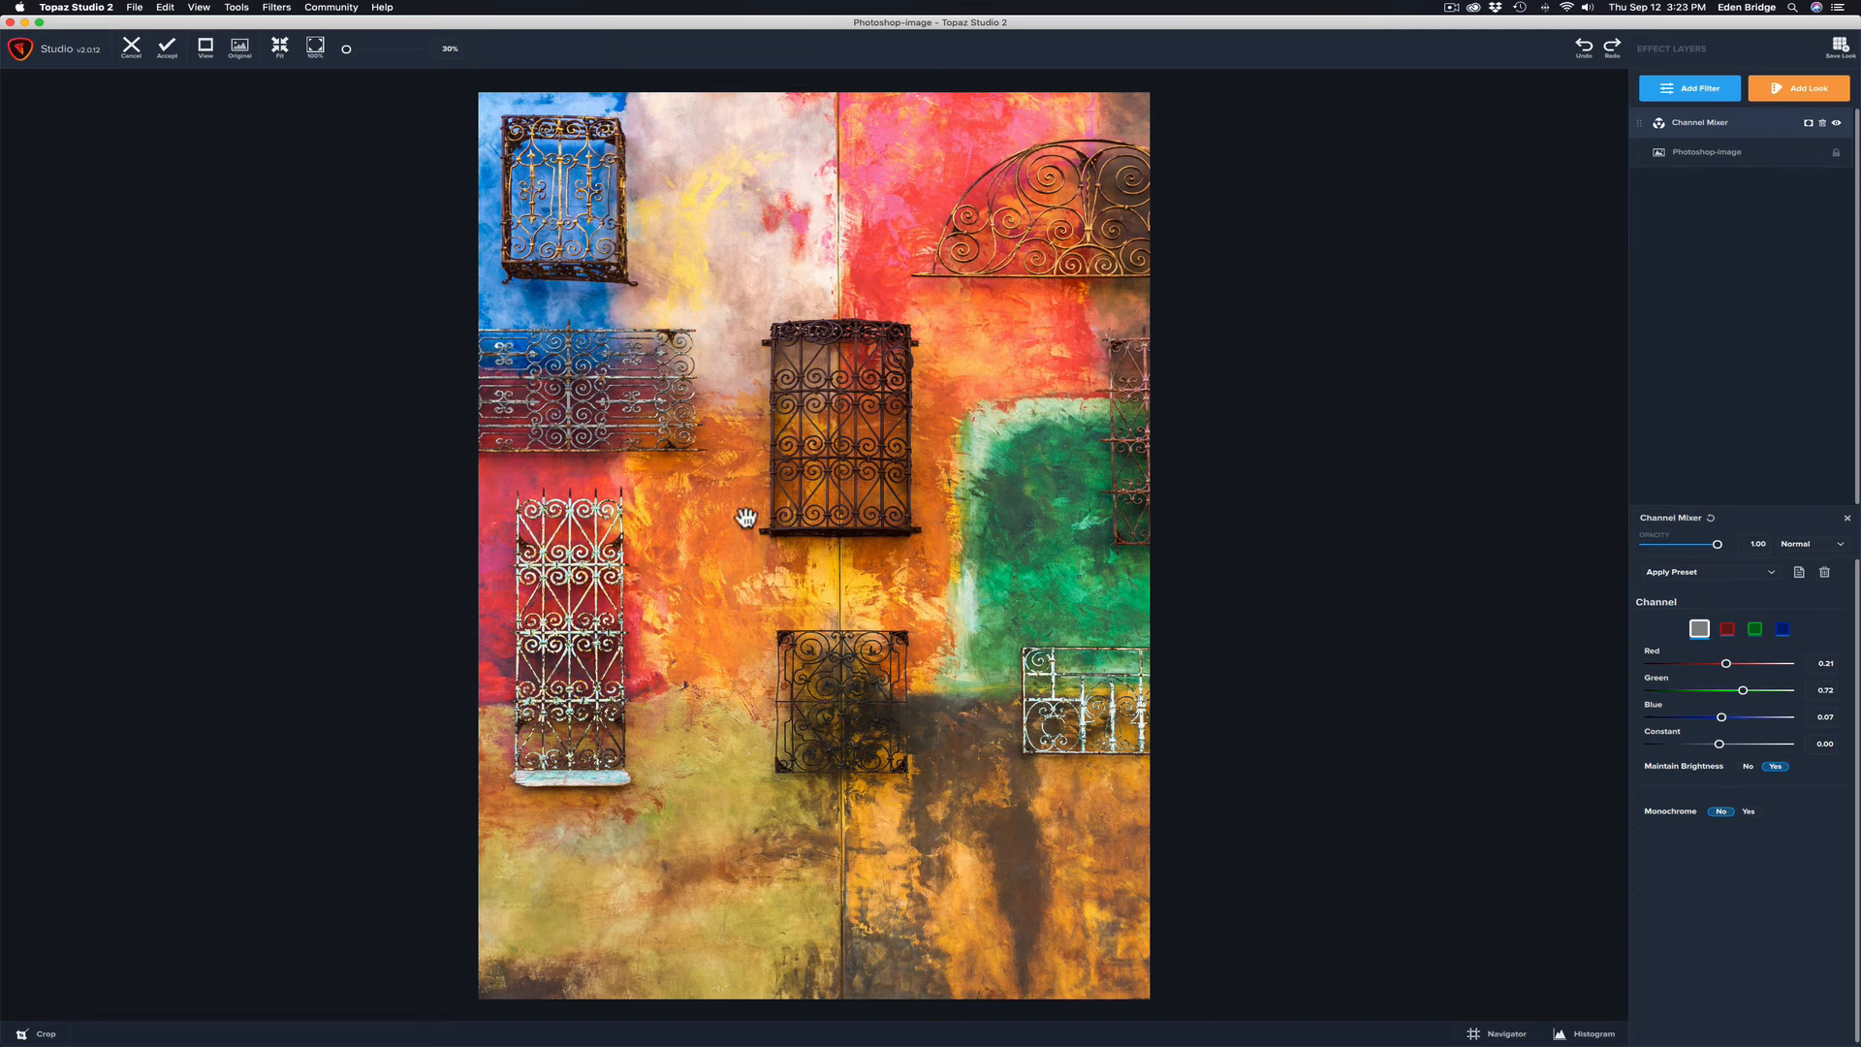
- In the red channel of the color photo, set Red to about 1.14, Green to about -0.12 and Blue to about -0.08
{"action": "left_click", "coordinate": [1728, 631]}
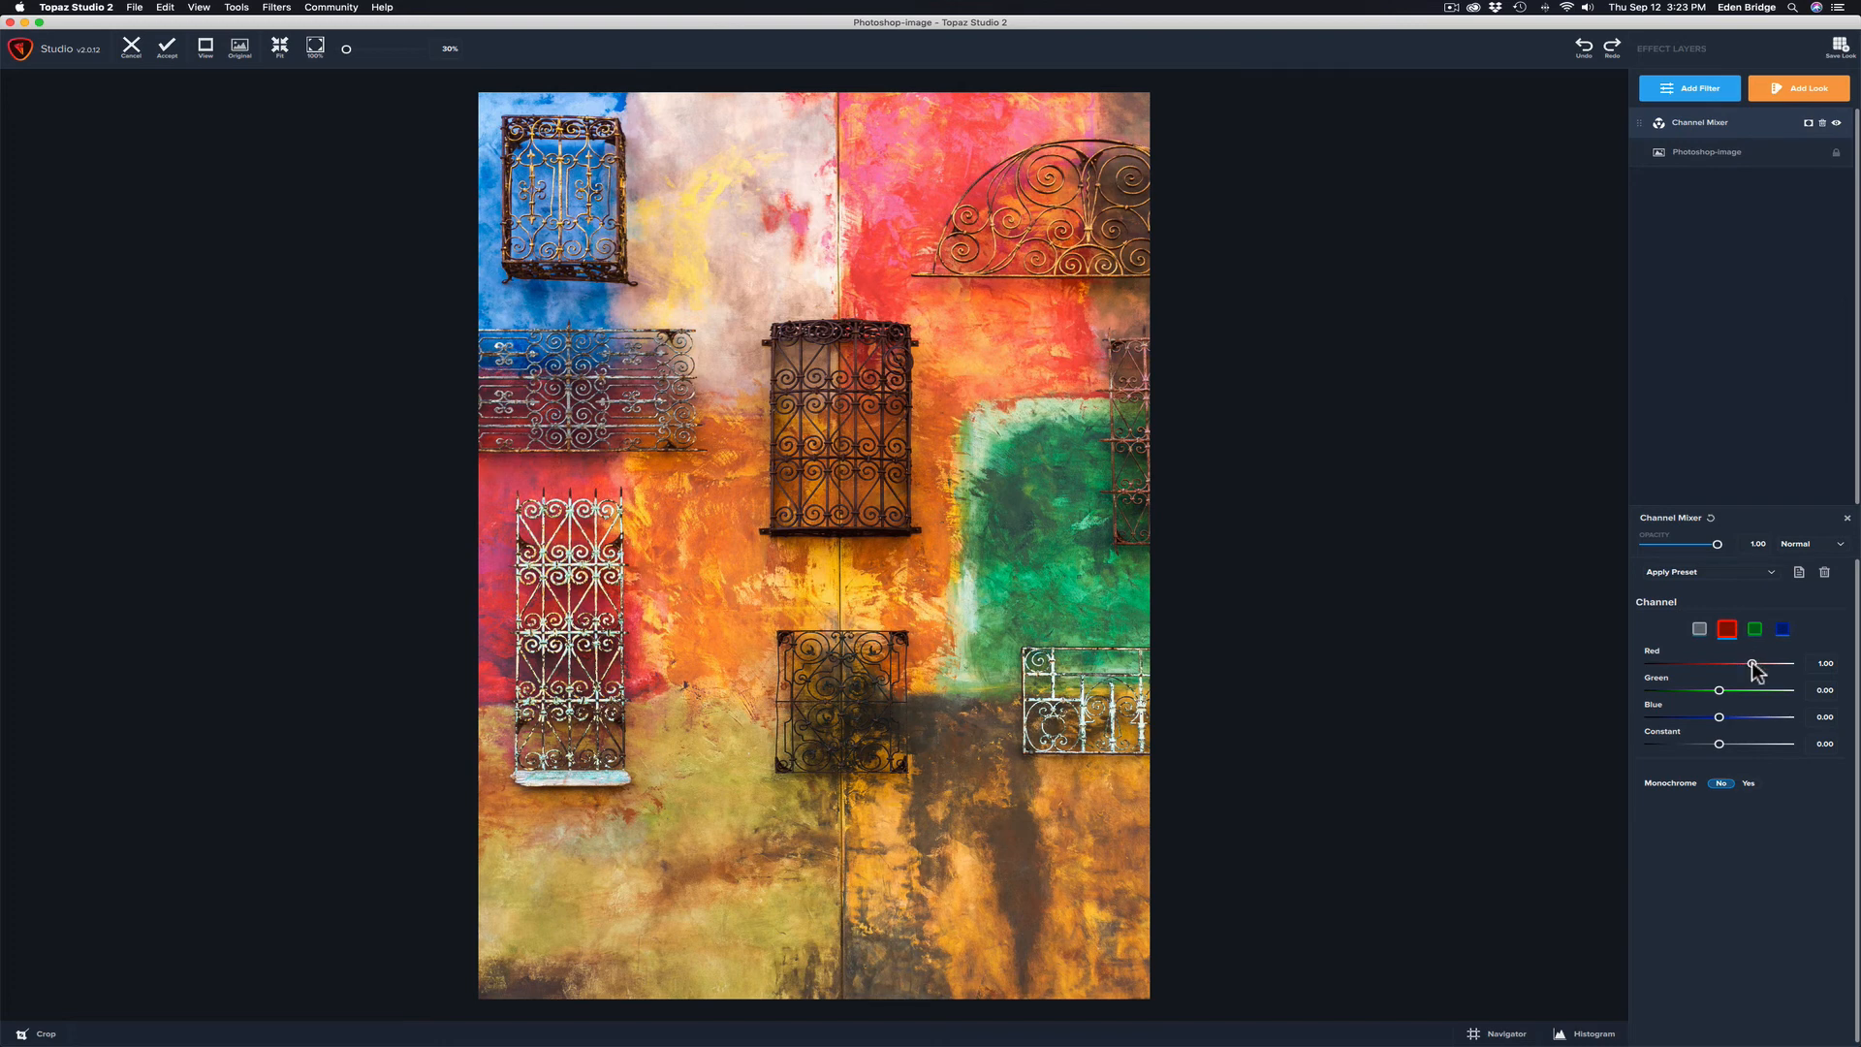
{"action": "left_click_drag", "start_coordinate": [1752, 665], "coordinate": [1753, 667]}
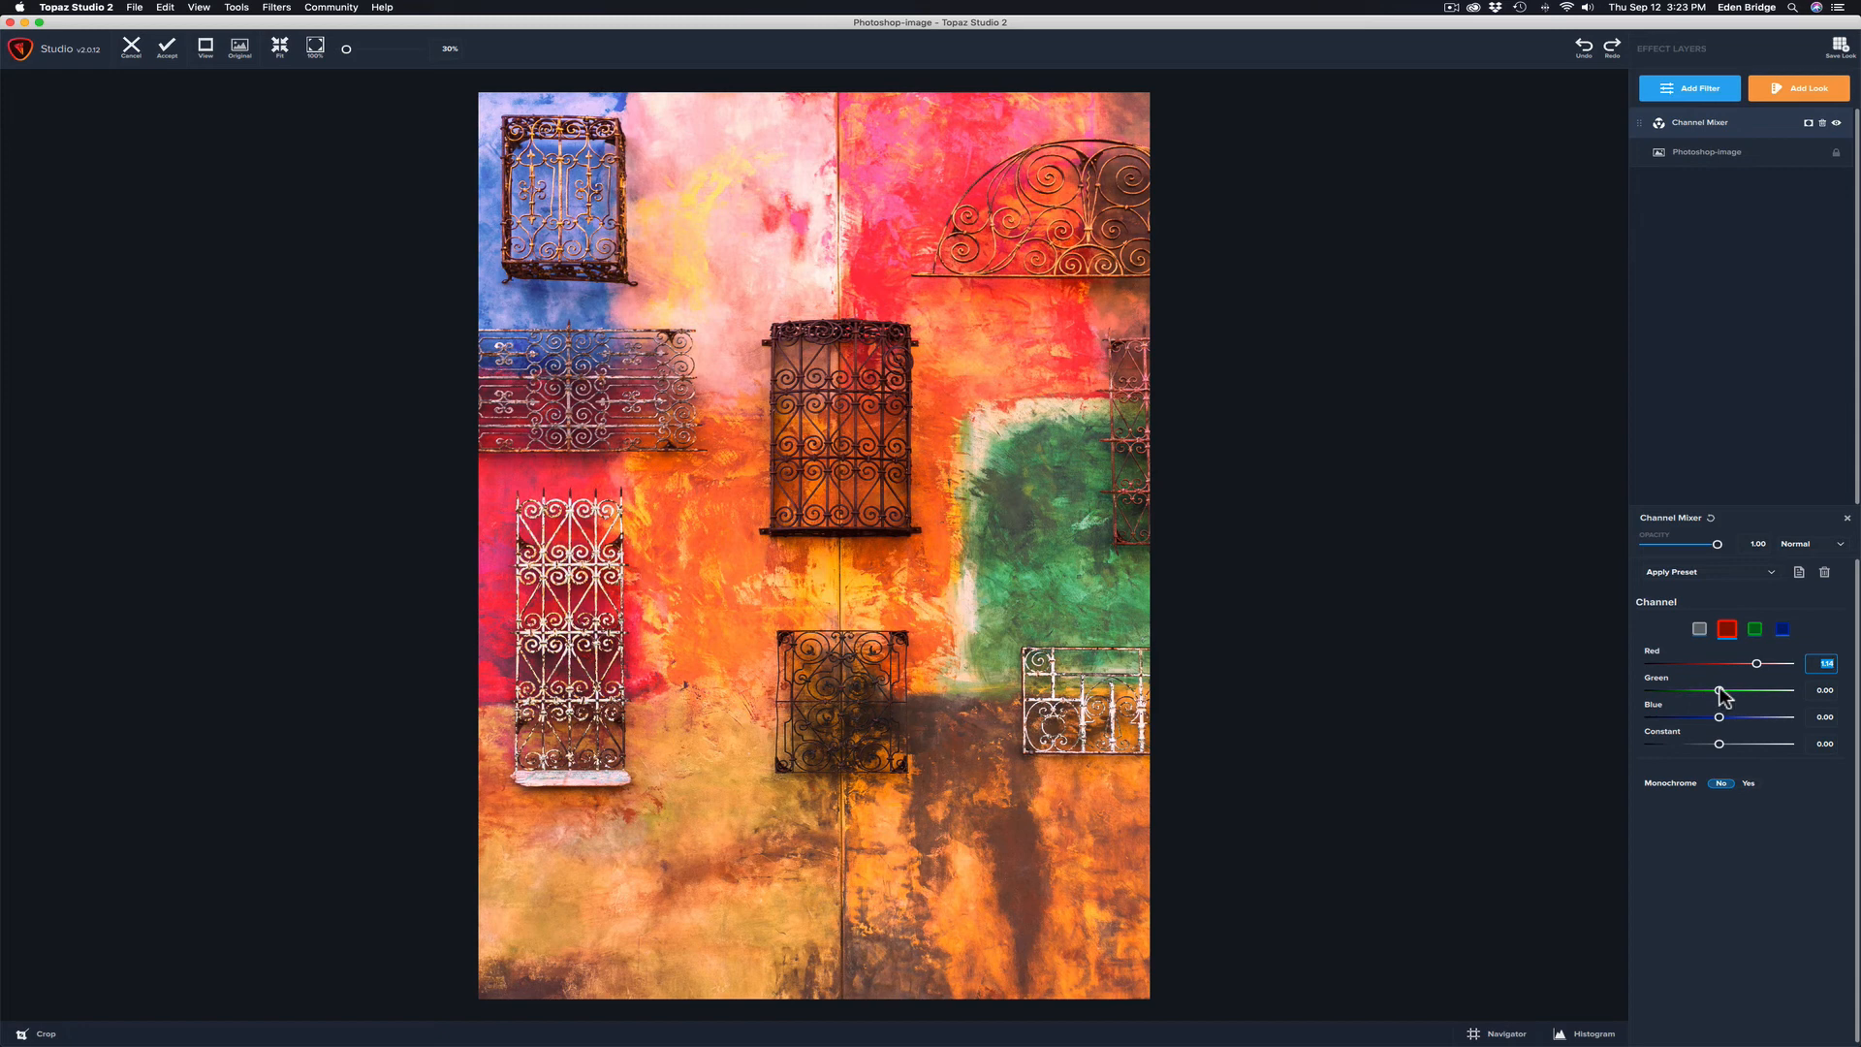
{"action": "left_click_drag", "start_coordinate": [1718, 690], "coordinate": [1715, 691]}
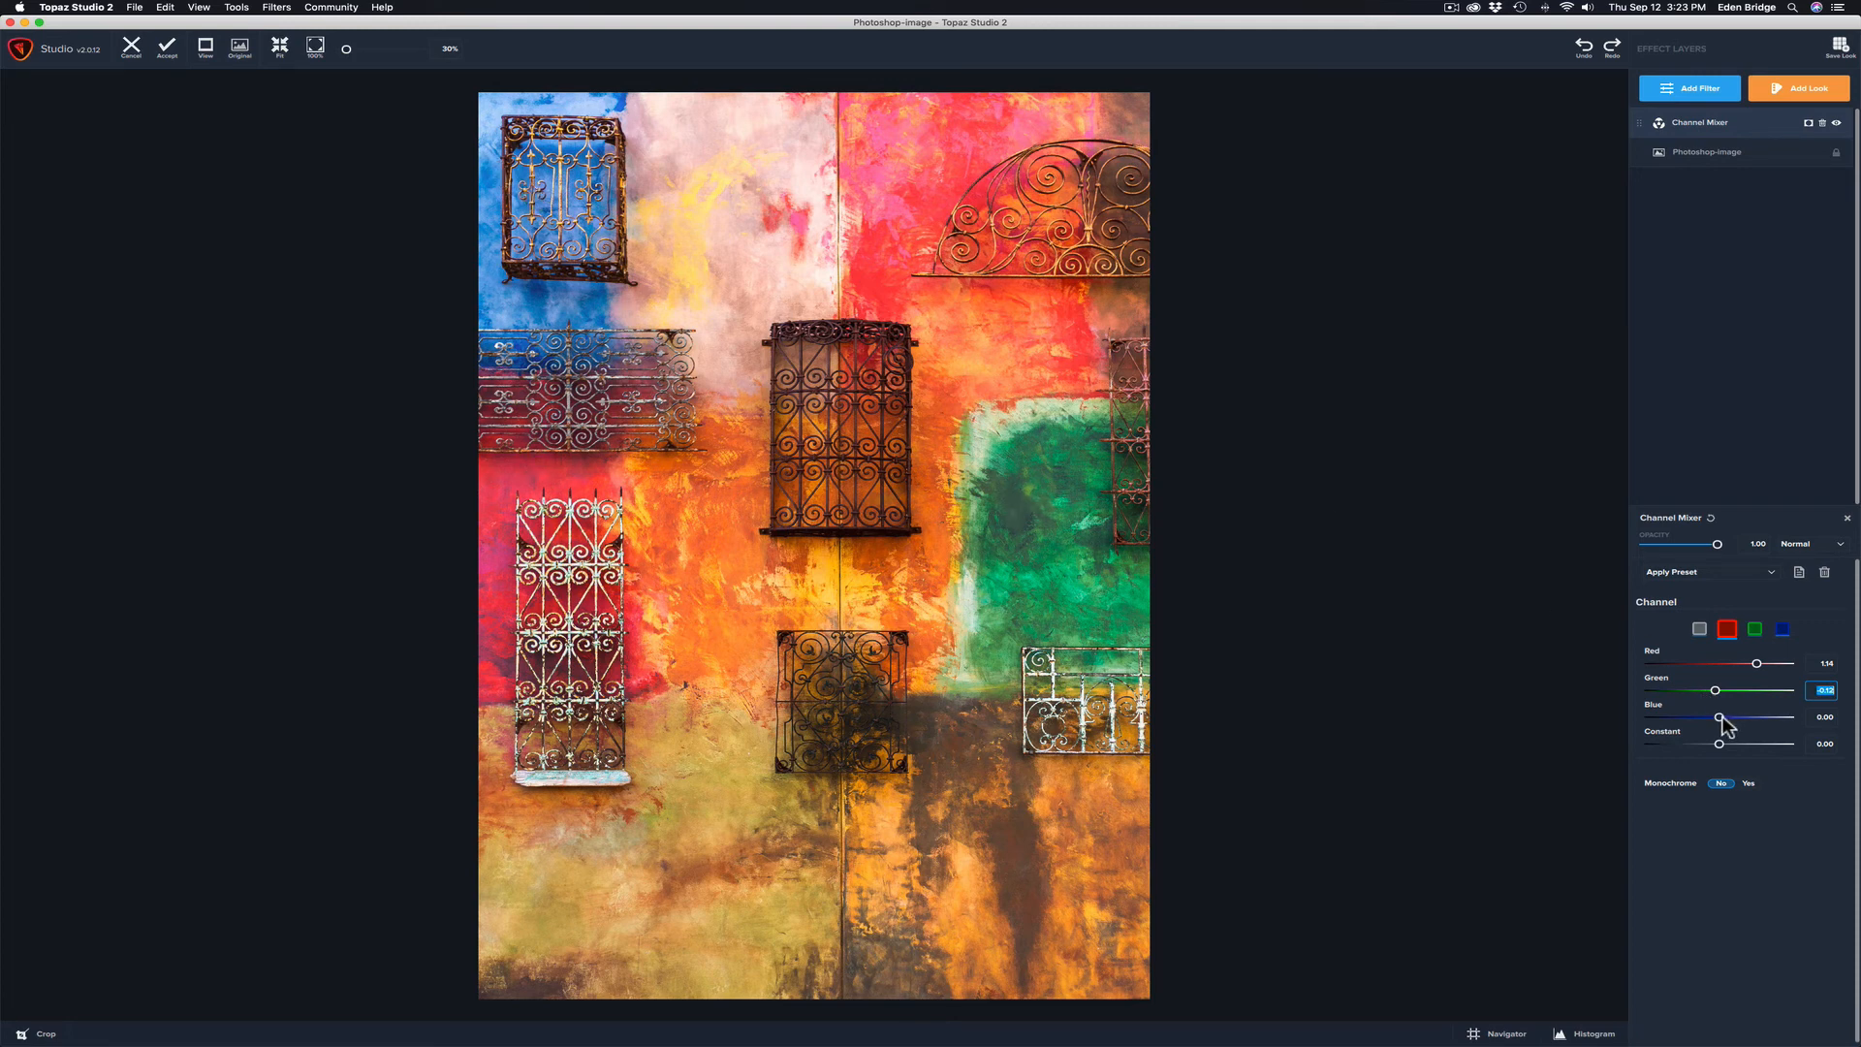
{"action": "left_click_drag", "start_coordinate": [1719, 716], "coordinate": [1718, 717]}
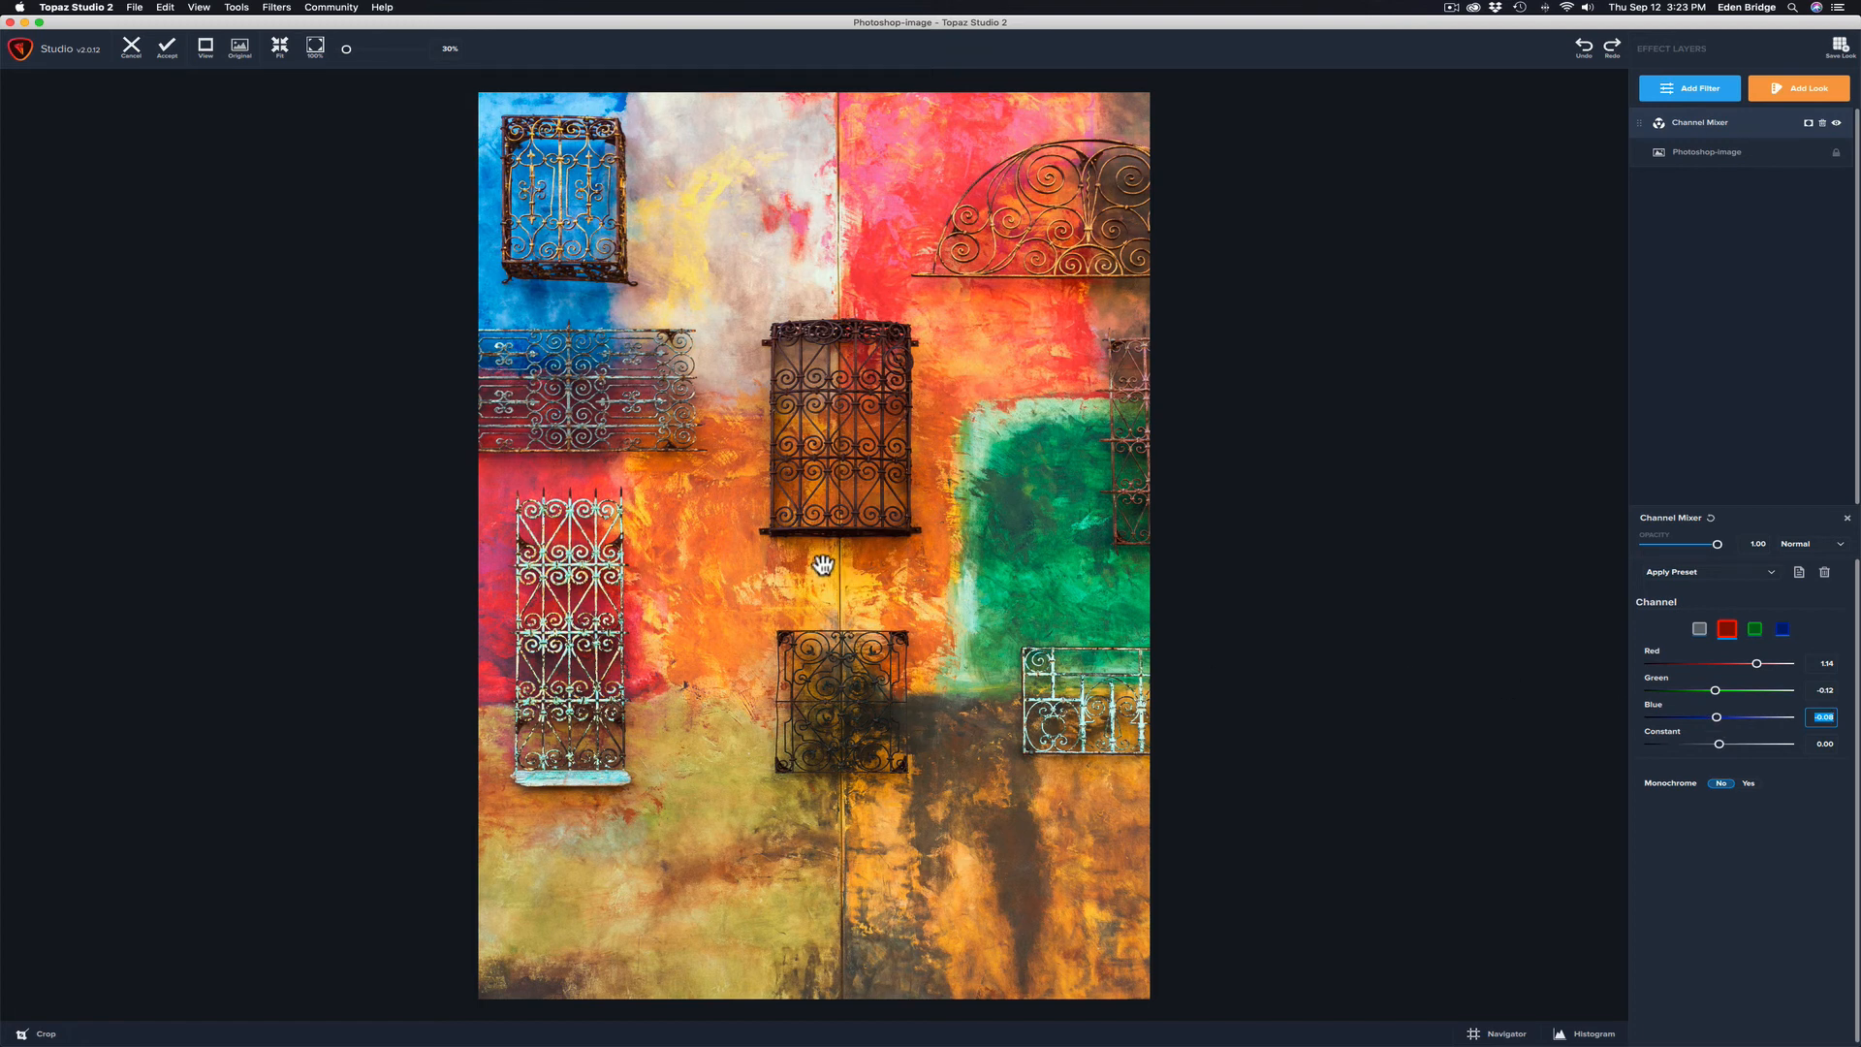
- Compare the red channel adjustment with the original photo several times
{"action": "key", "text": "space"}
{"action": "key", "text": "space"}
{"action": "key", "text": "space"}
{"action": "key", "text": "space"}
{"action": "key", "text": "space"}
{"action": "key", "text": "space"}
{"action": "key", "text": "space"}
- In the blue channel, set Blue to about 1.49, Green to about -0.33 and Red slightly below zero, and compare with the original
{"action": "left_click", "coordinate": [1781, 631]}
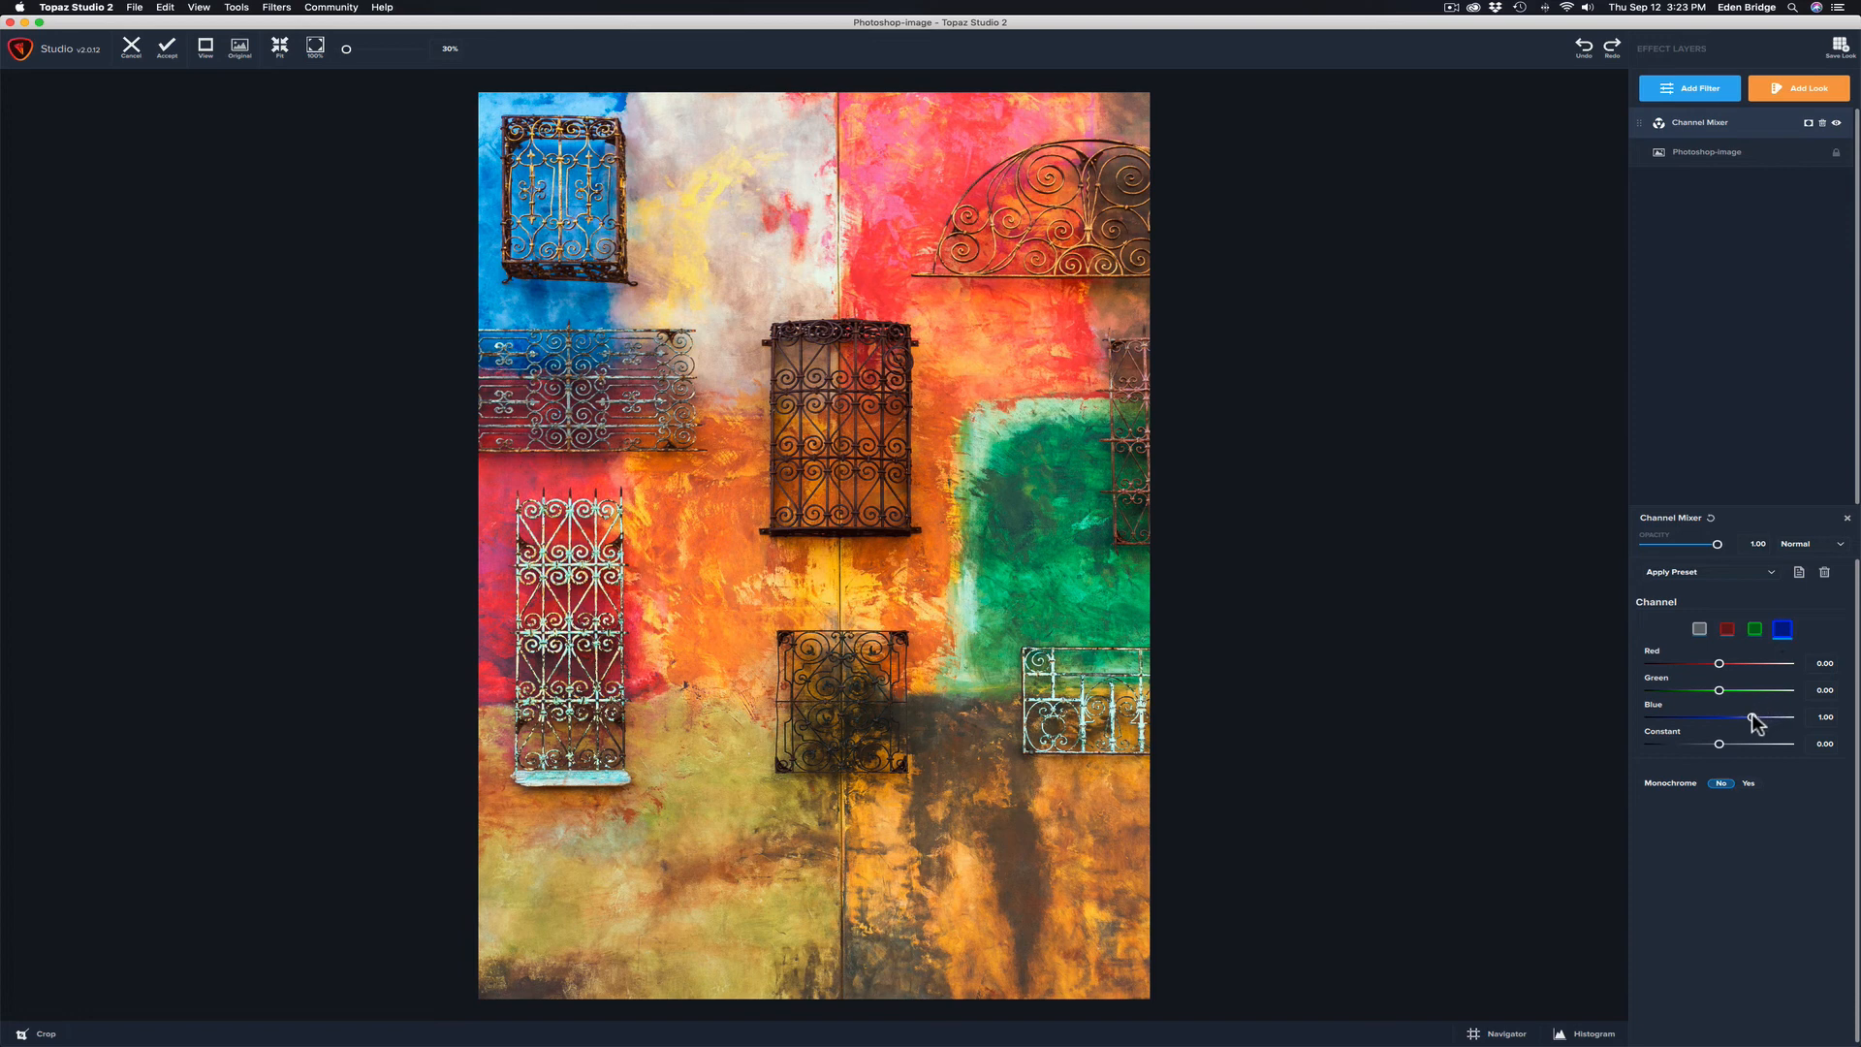
{"action": "left_click_drag", "start_coordinate": [1752, 716], "coordinate": [1766, 719]}
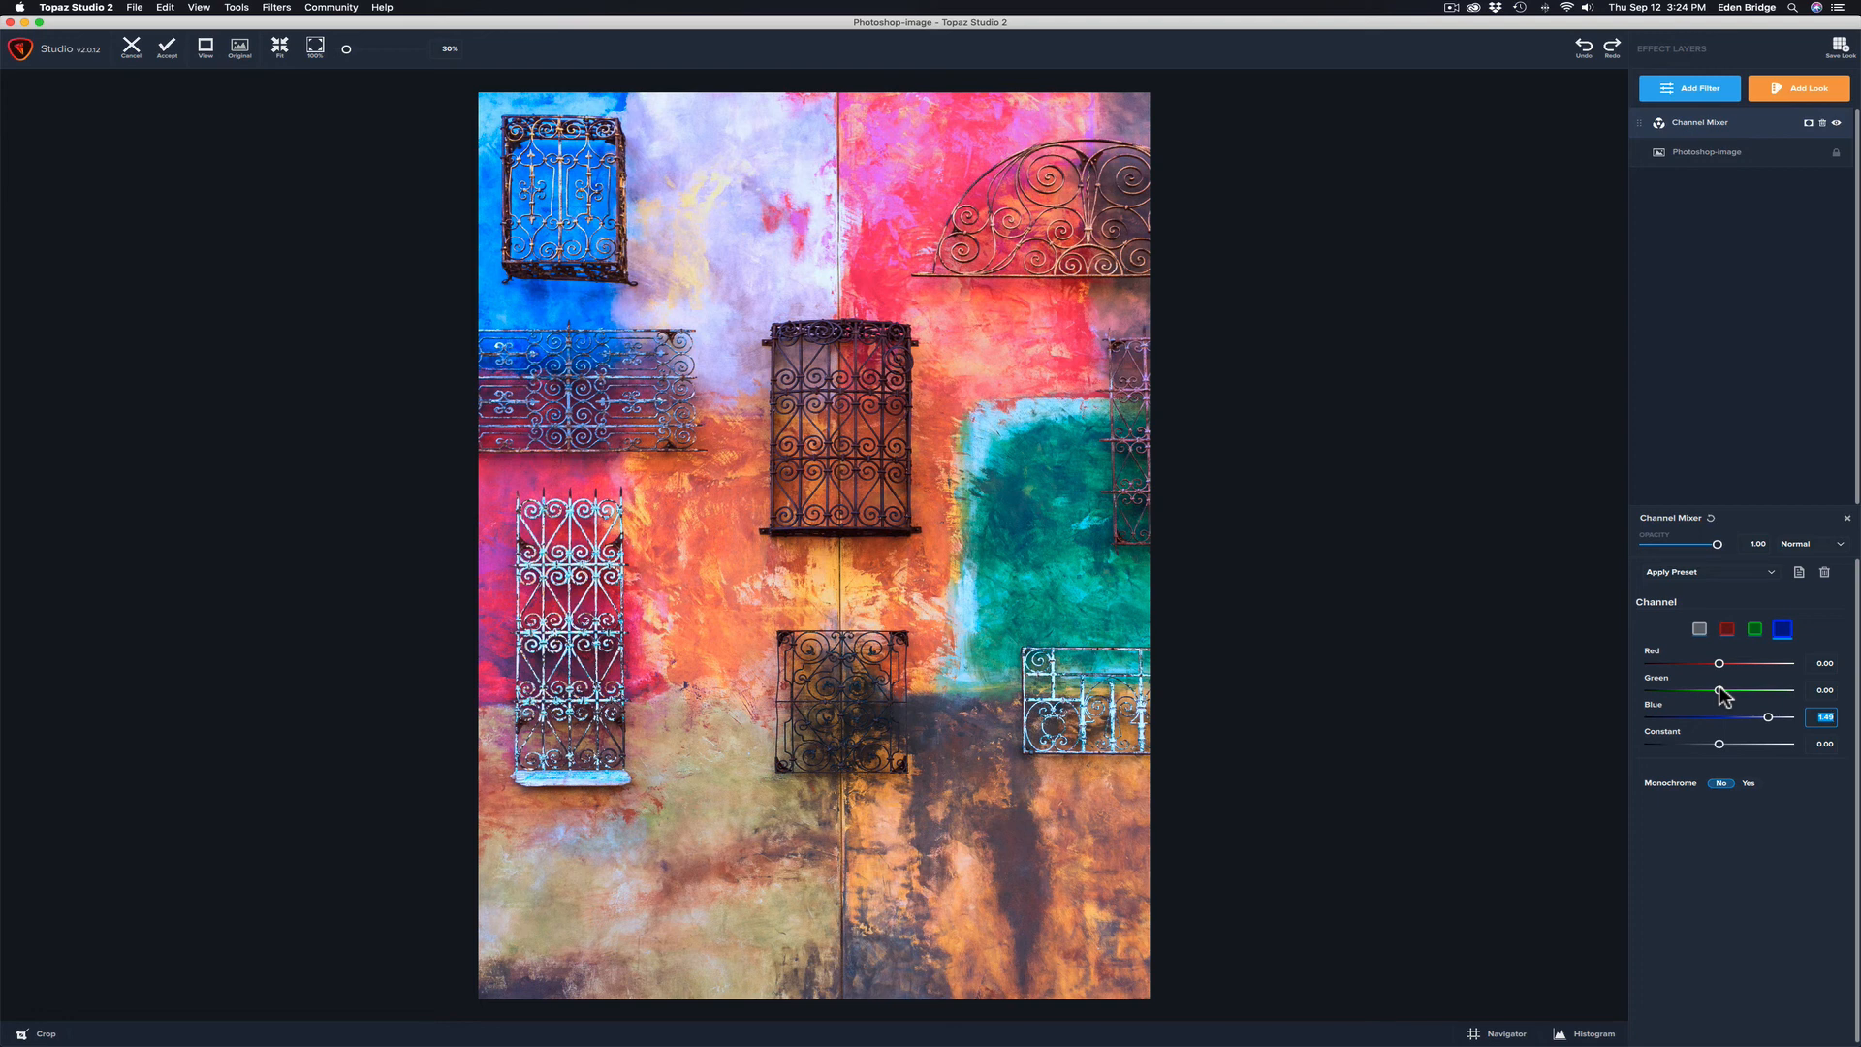
{"action": "left_click_drag", "start_coordinate": [1720, 691], "coordinate": [1709, 691]}
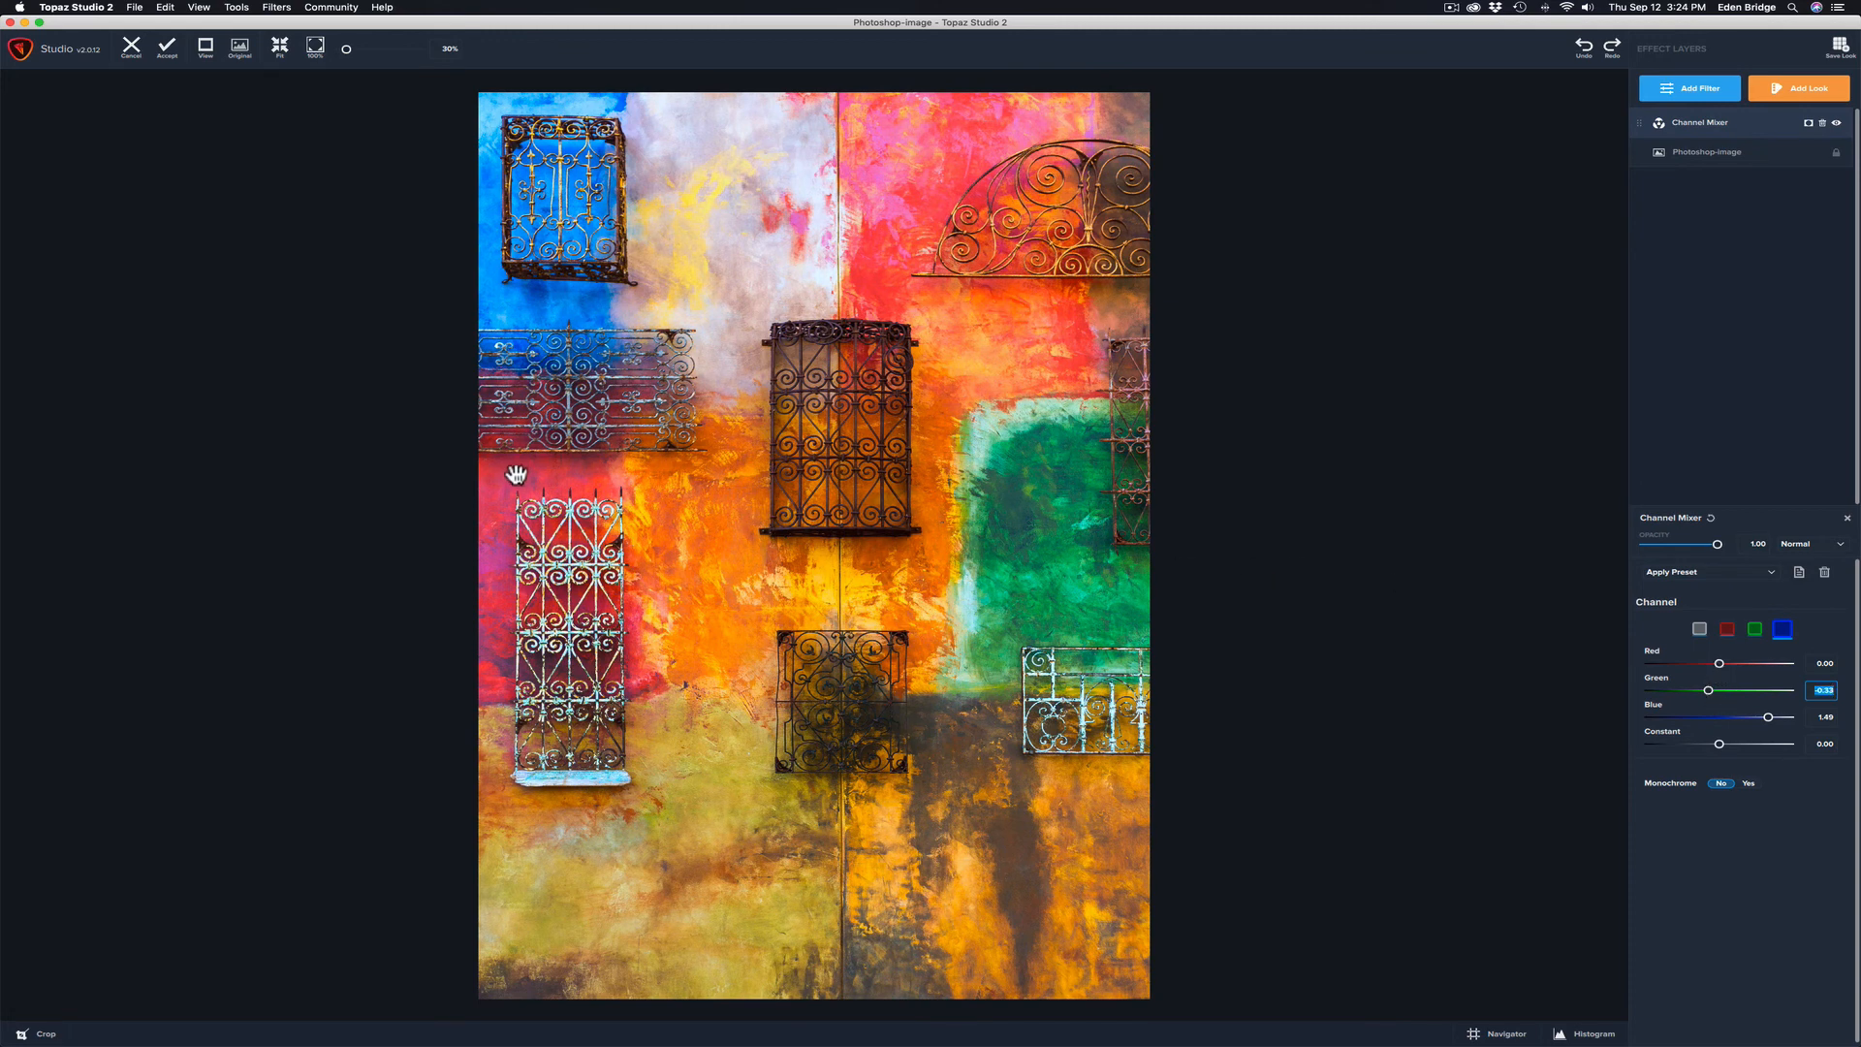
{"action": "left_click", "coordinate": [1720, 662]}
{"action": "left_click_drag", "start_coordinate": [1720, 663], "coordinate": [1717, 664]}
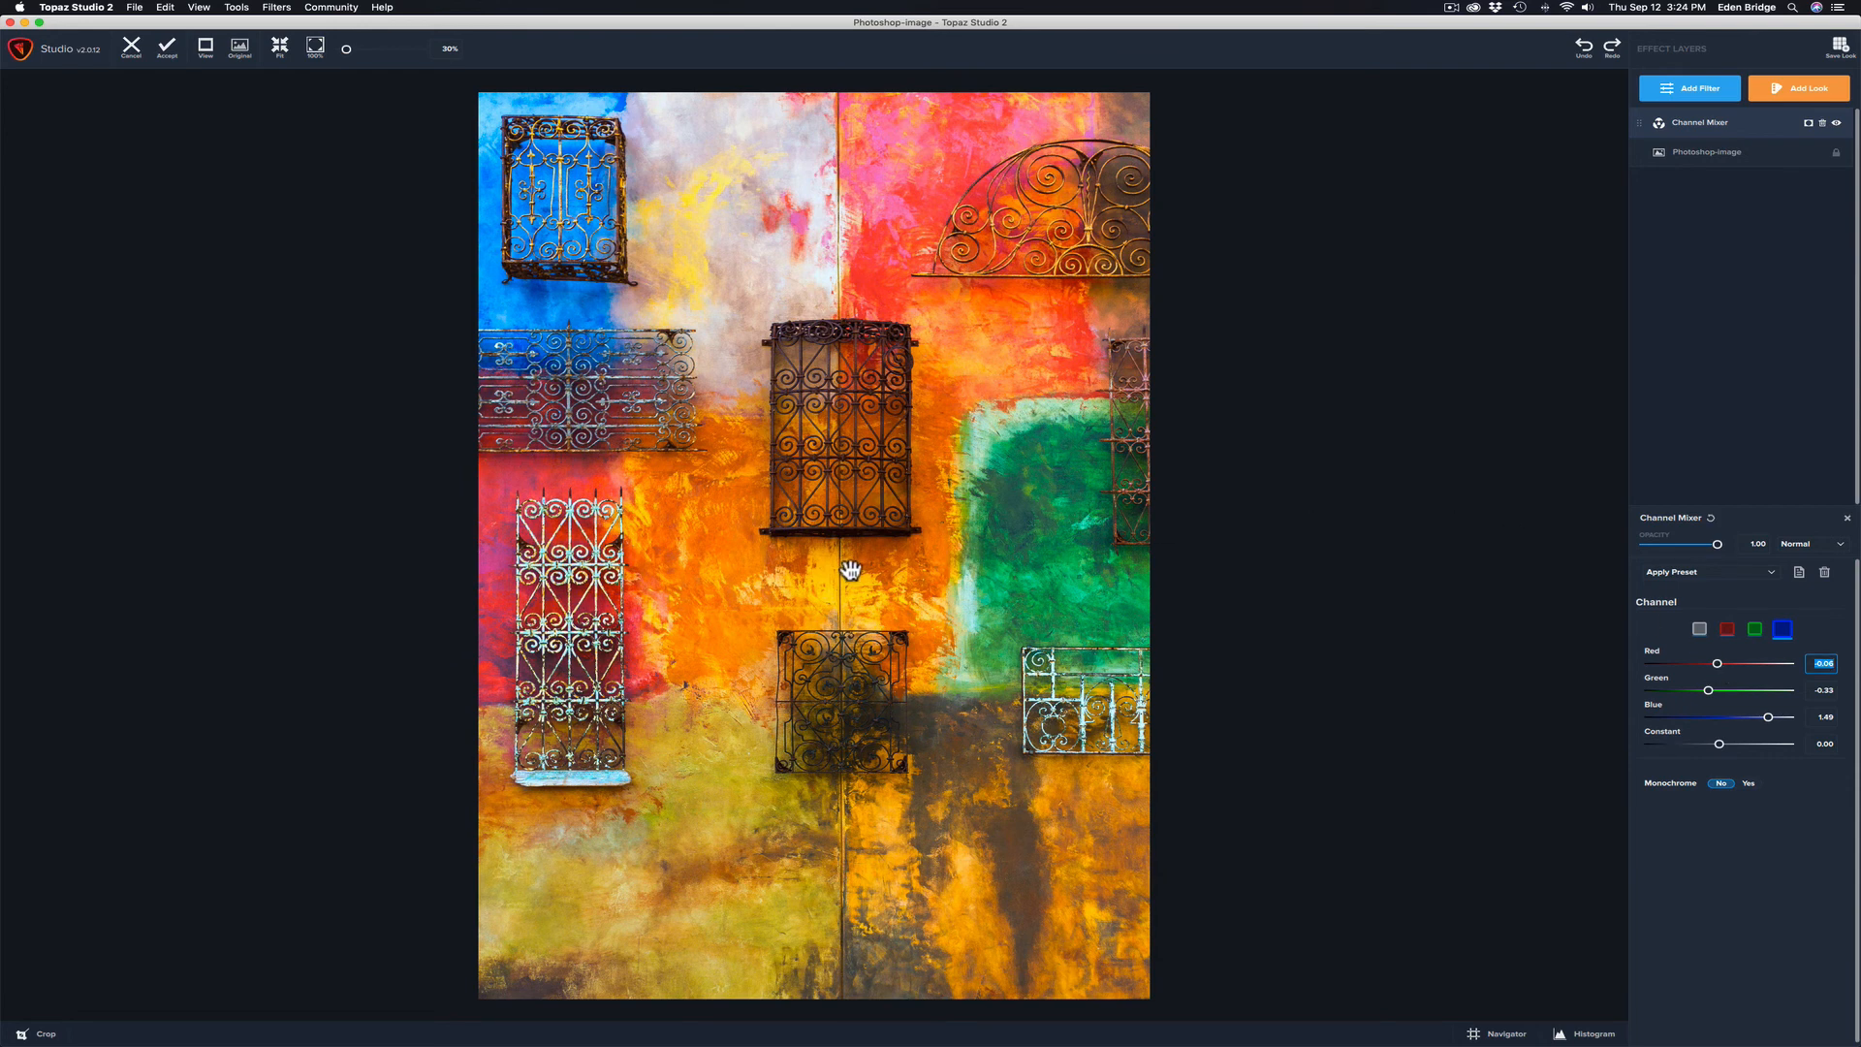
{"action": "left_click_drag", "start_coordinate": [851, 570], "coordinate": [851, 570]}
- In the green channel, set Green to about 1.04, Red to about -0.08 and Blue to about 0.02, and compare with the original
{"action": "left_click", "coordinate": [1756, 630]}
{"action": "left_click_drag", "start_coordinate": [1757, 694], "coordinate": [1754, 688]}
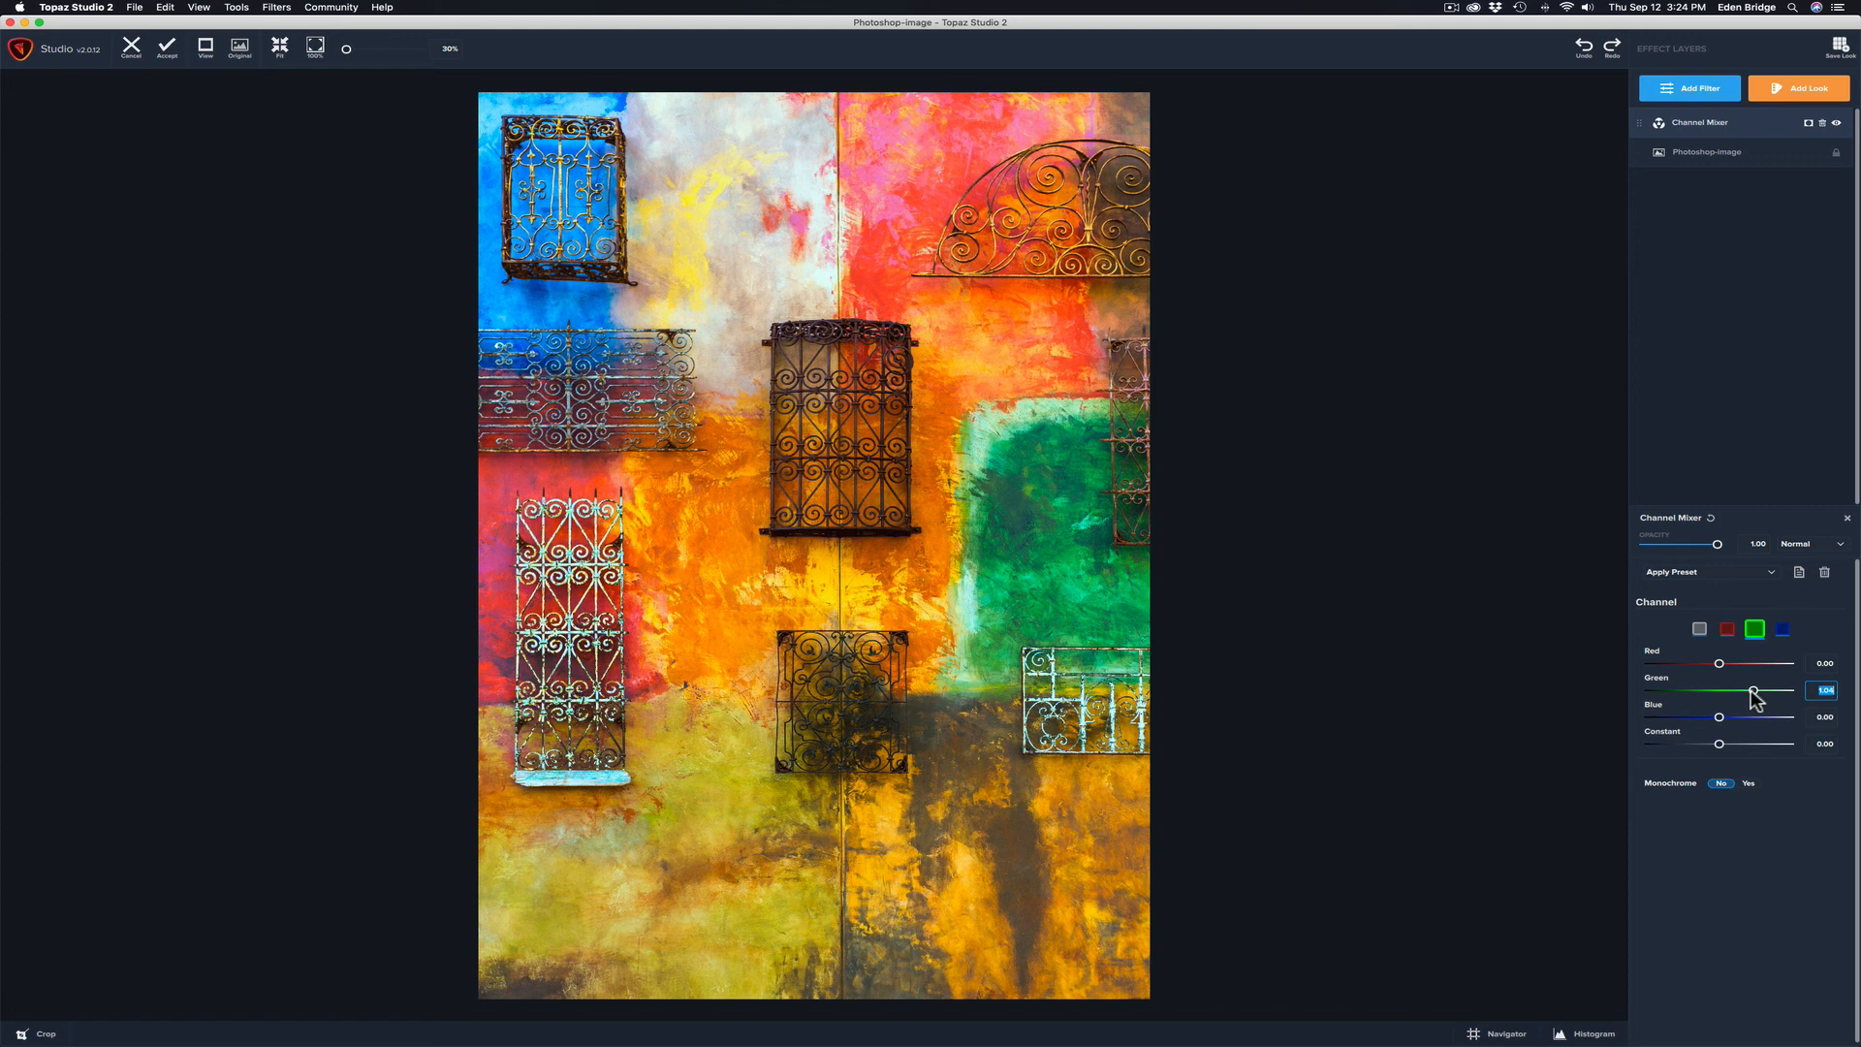
{"action": "left_click_drag", "start_coordinate": [1718, 659], "coordinate": [1719, 717]}
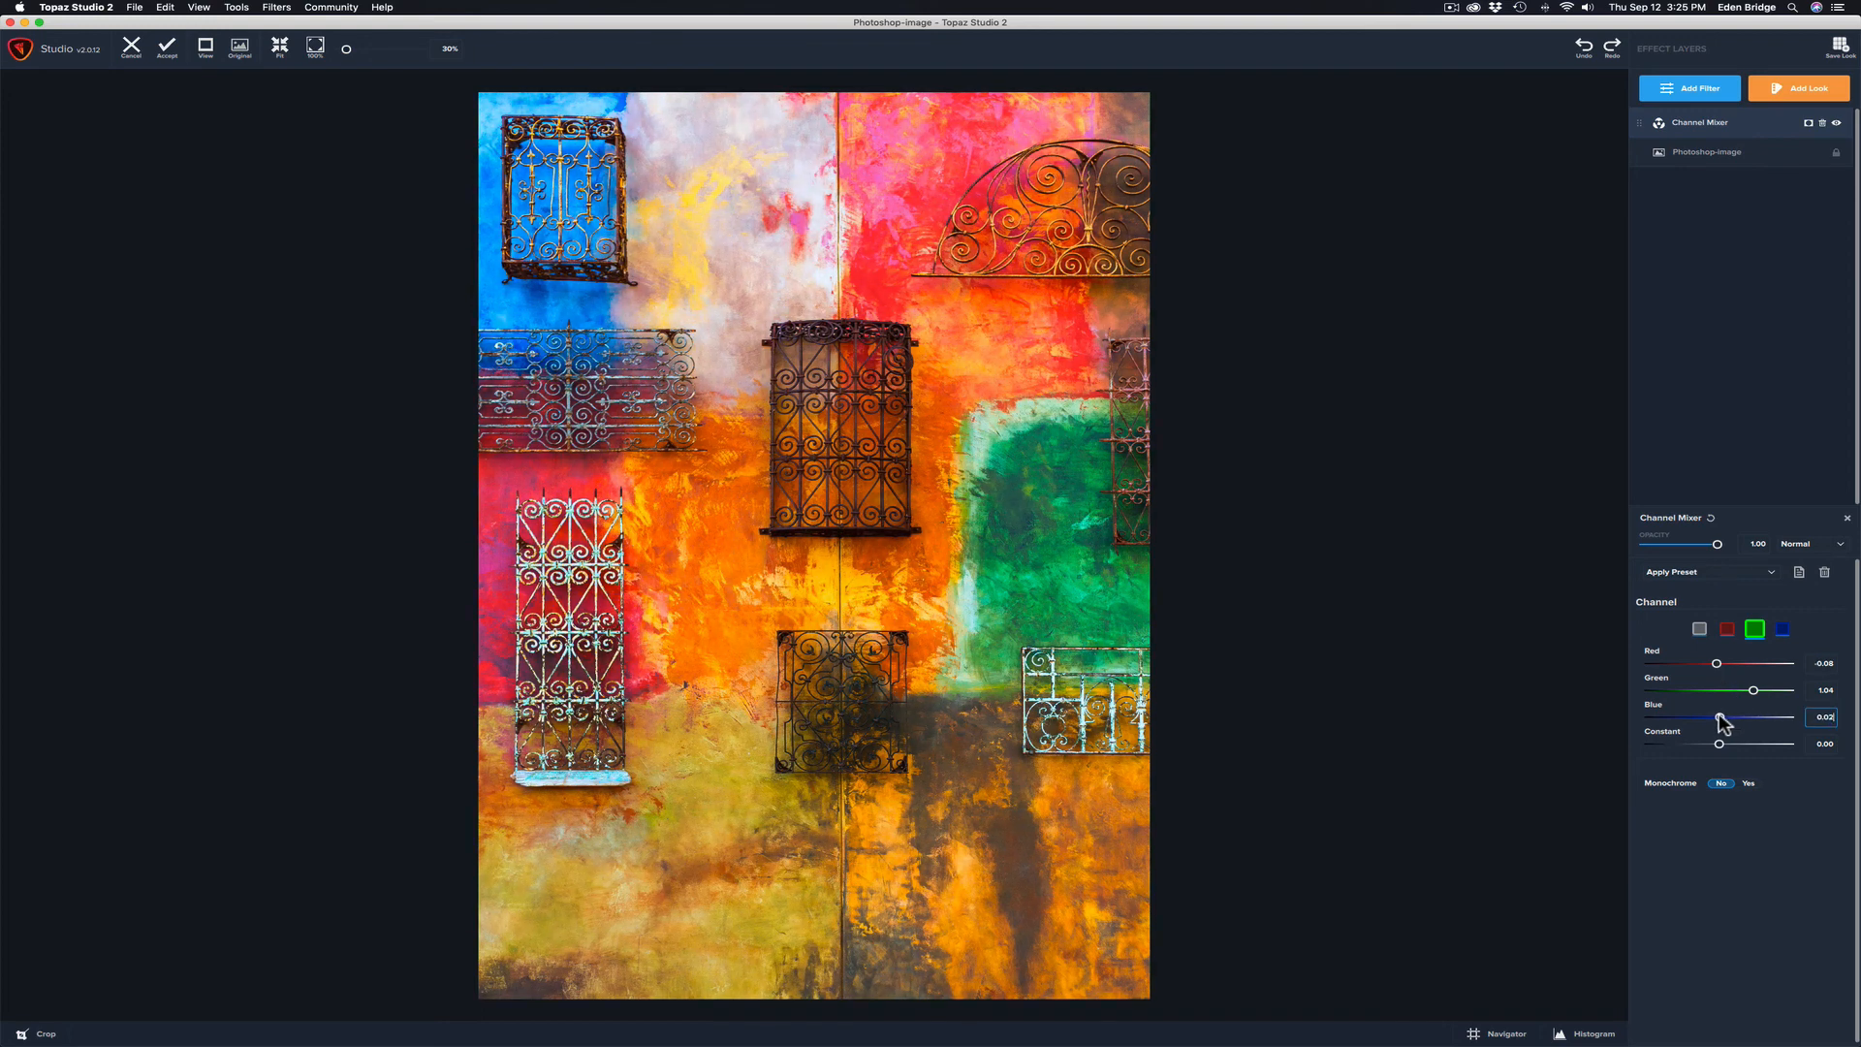
{"action": "left_click", "coordinate": [850, 583]}
{"action": "left_click_drag", "start_coordinate": [850, 583], "coordinate": [850, 581]}
{"action": "left_click", "coordinate": [850, 581]}
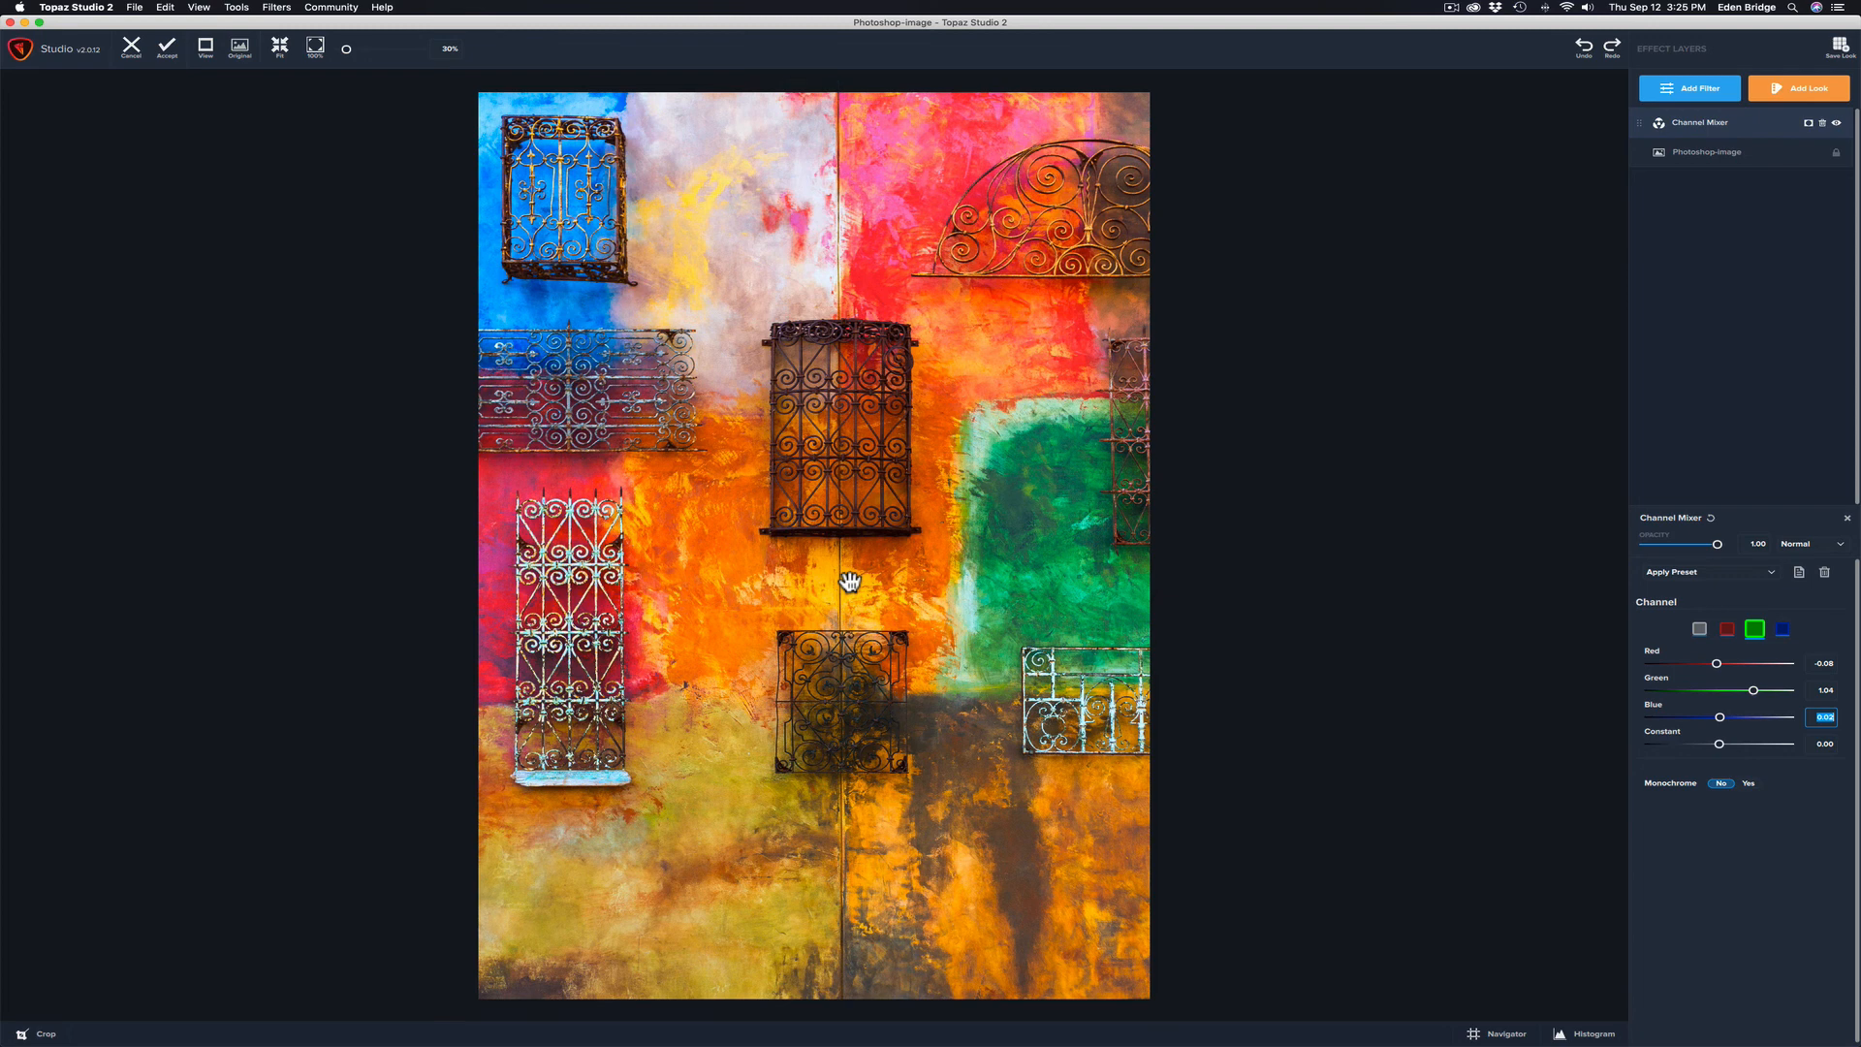